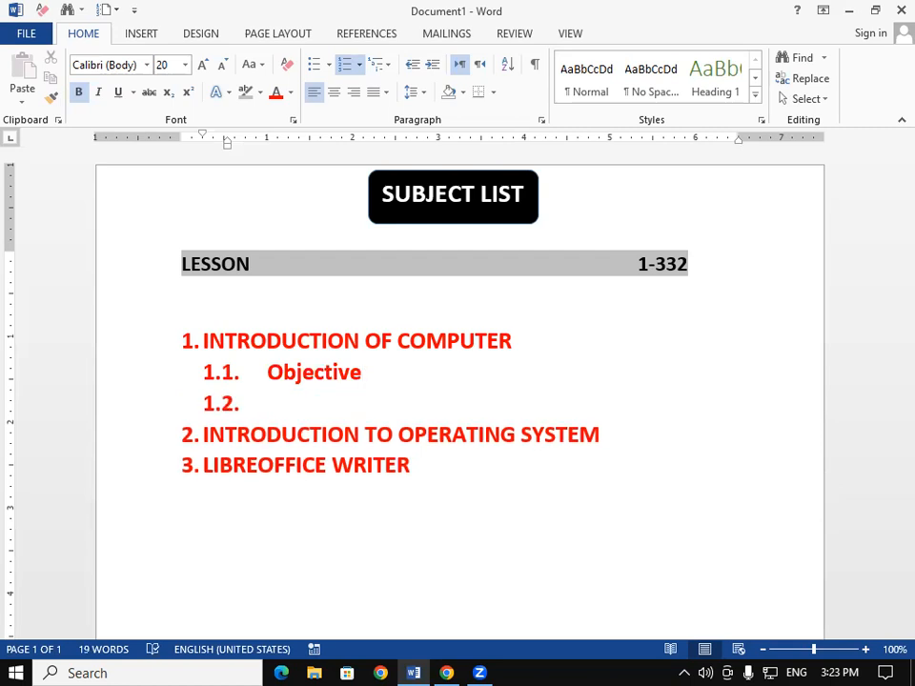
# - Fill list item 1.2 with the text "Computer and Latest It Gadgets"
pyautogui.write('Computer ')
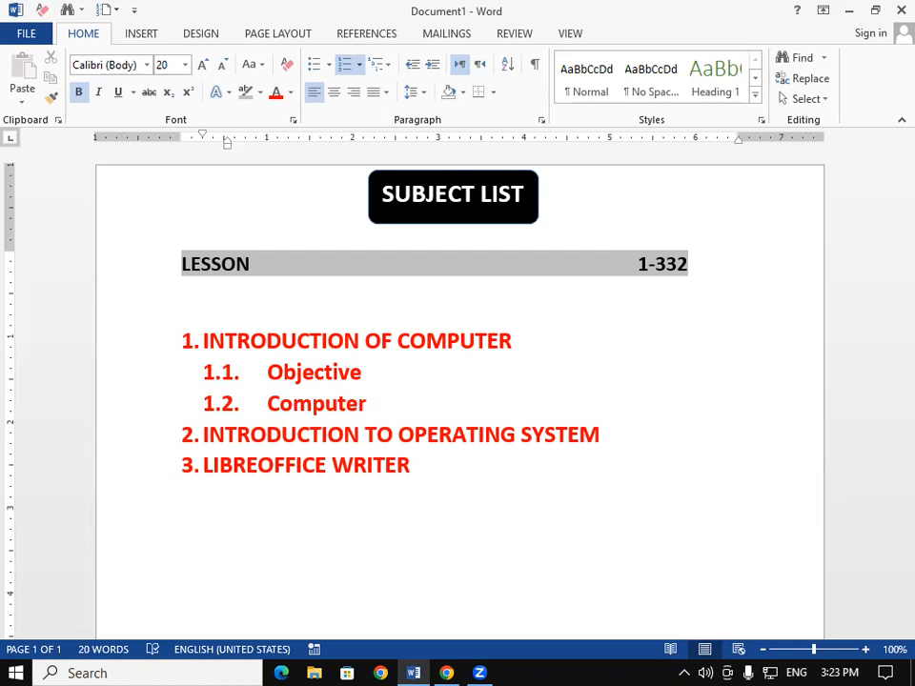
pyautogui.write('and Latest ')
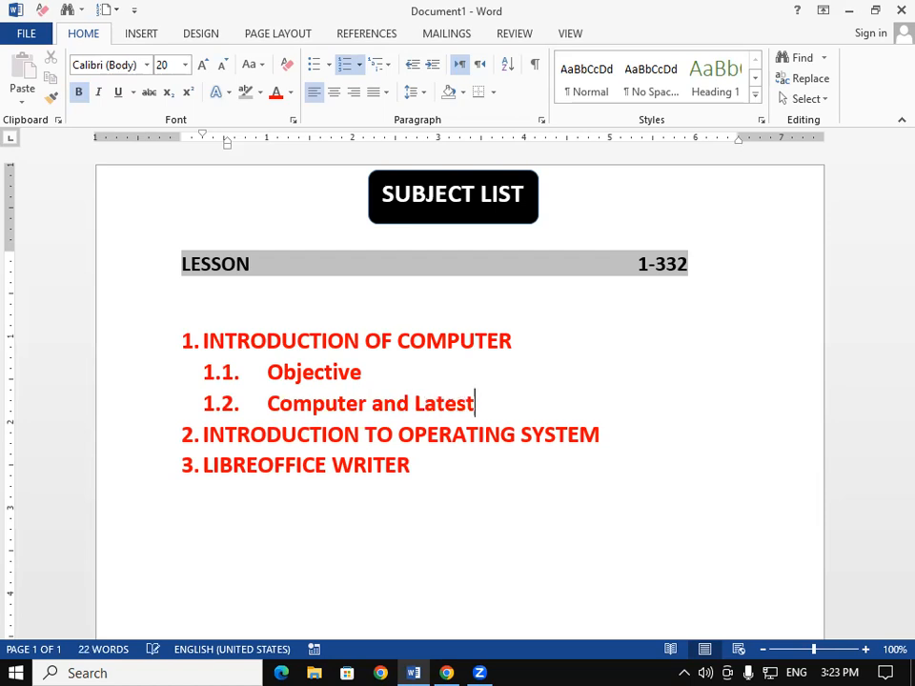
pyautogui.write('It Gad')
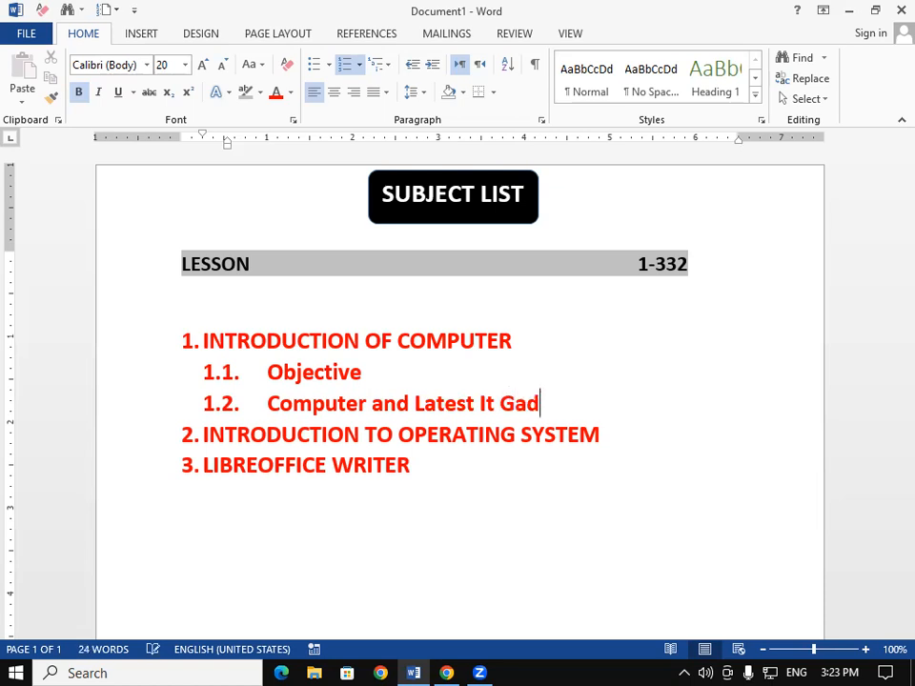
pyautogui.write('gets')
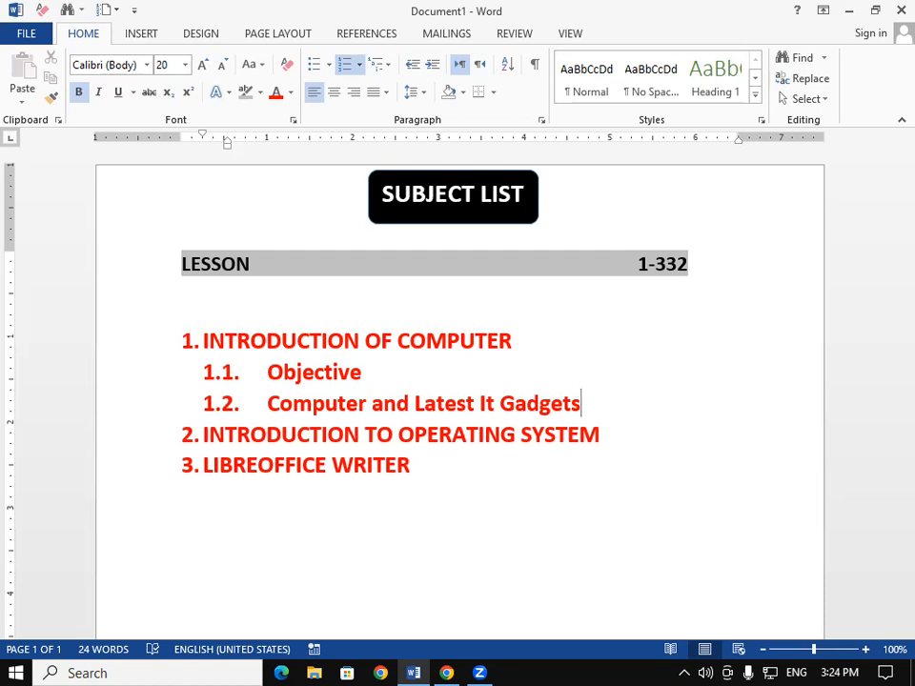
# - Add list item 1.3 reading "Basic of Hardware and Software"
pyautogui.press('Return')
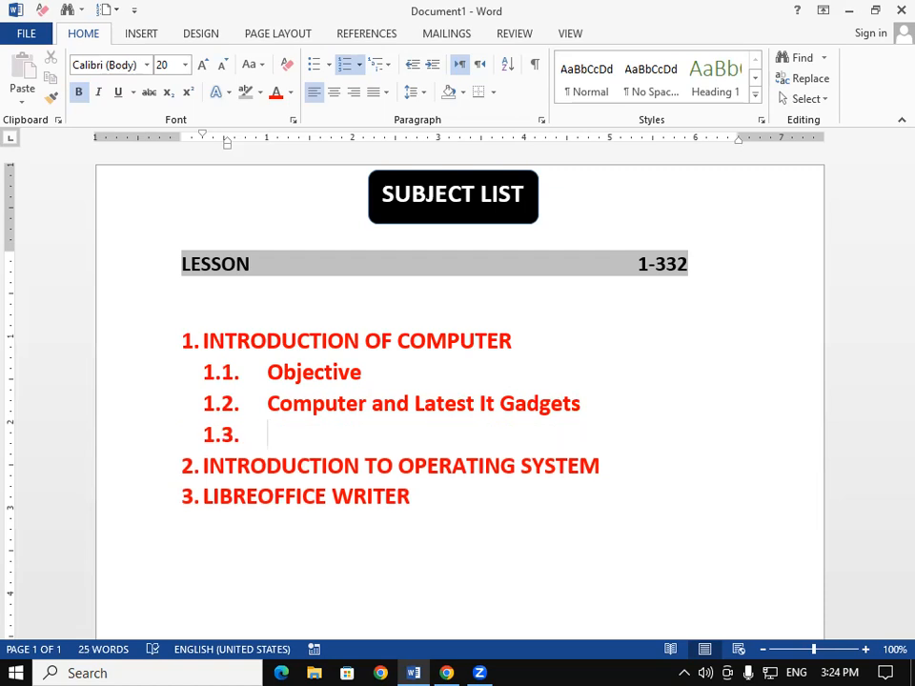
pyautogui.write('Basic')
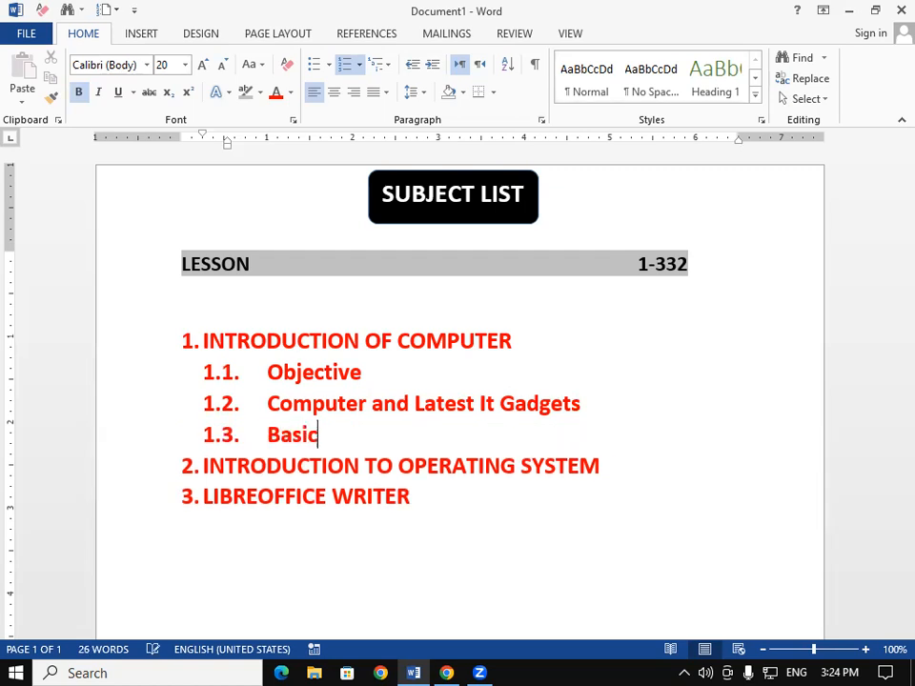
pyautogui.write(' of Ha')
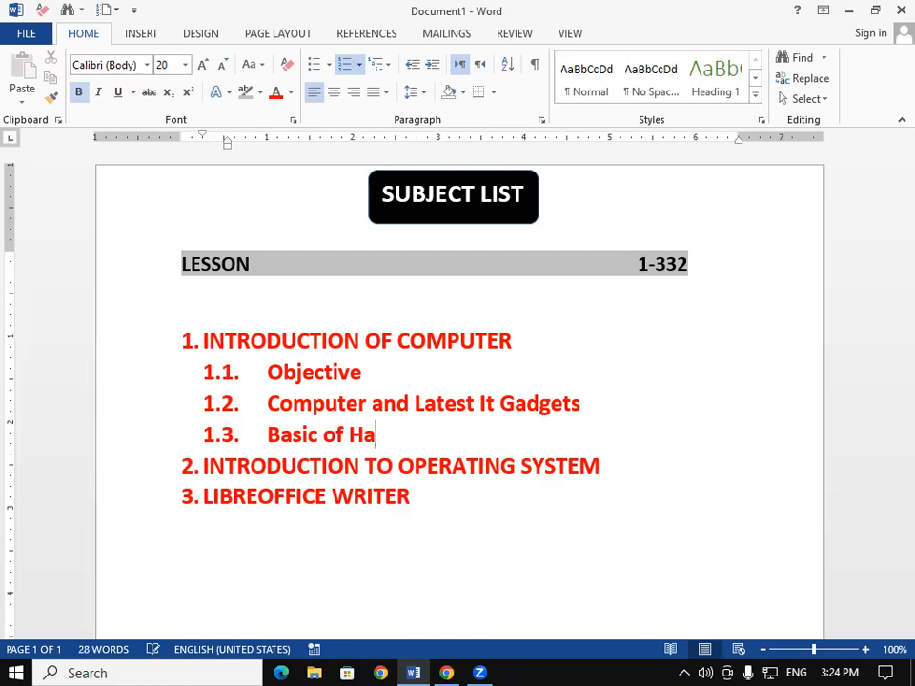
pyautogui.write('rdware ')
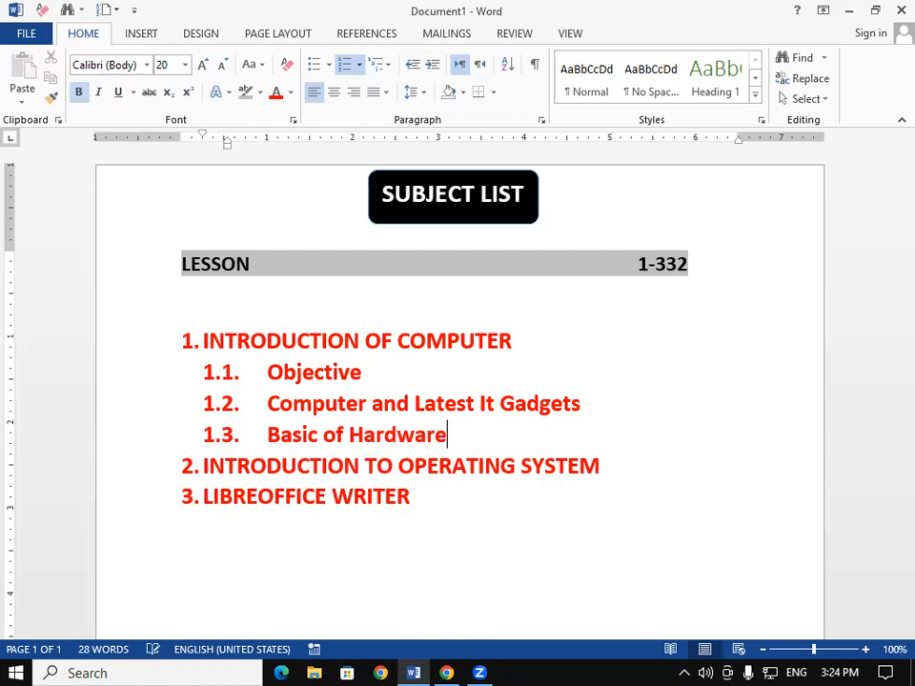
pyautogui.write('and ')
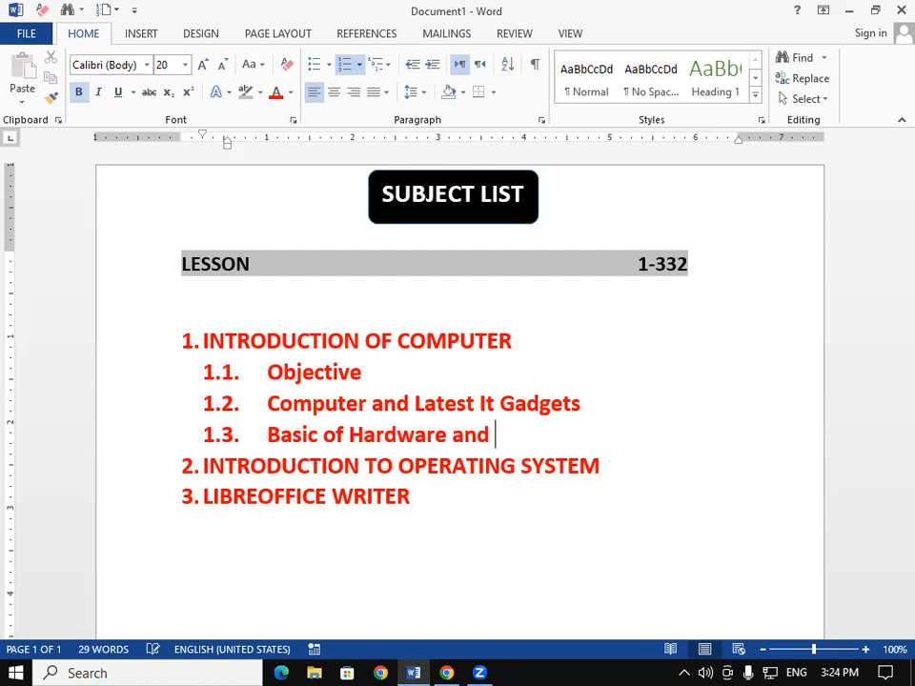
pyautogui.write('Soft')
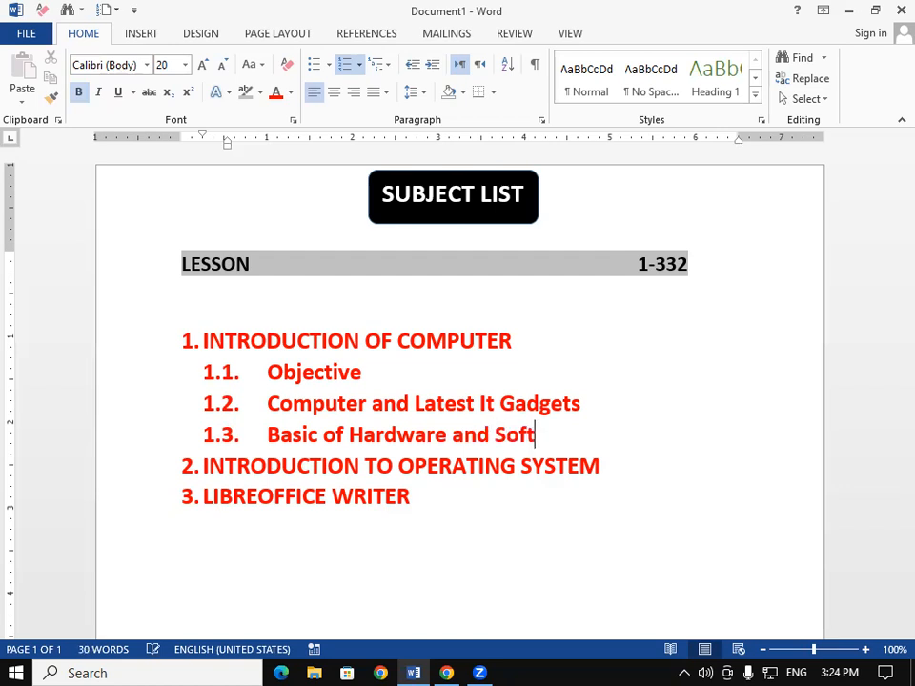
pyautogui.write('ware')
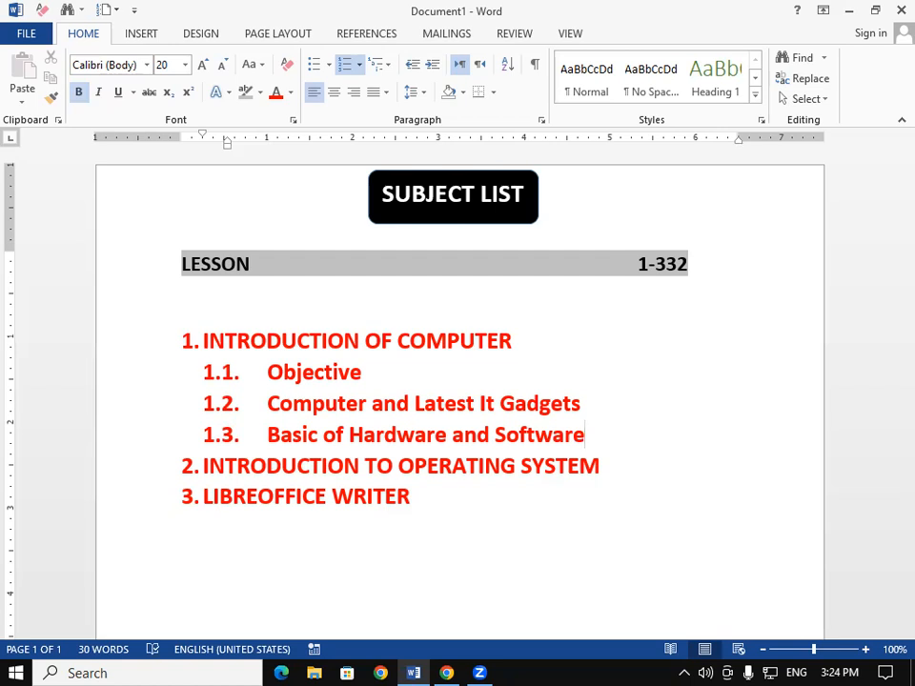
# - Add list item 1.4 reading "Programming Languages"
pyautogui.press('Return')
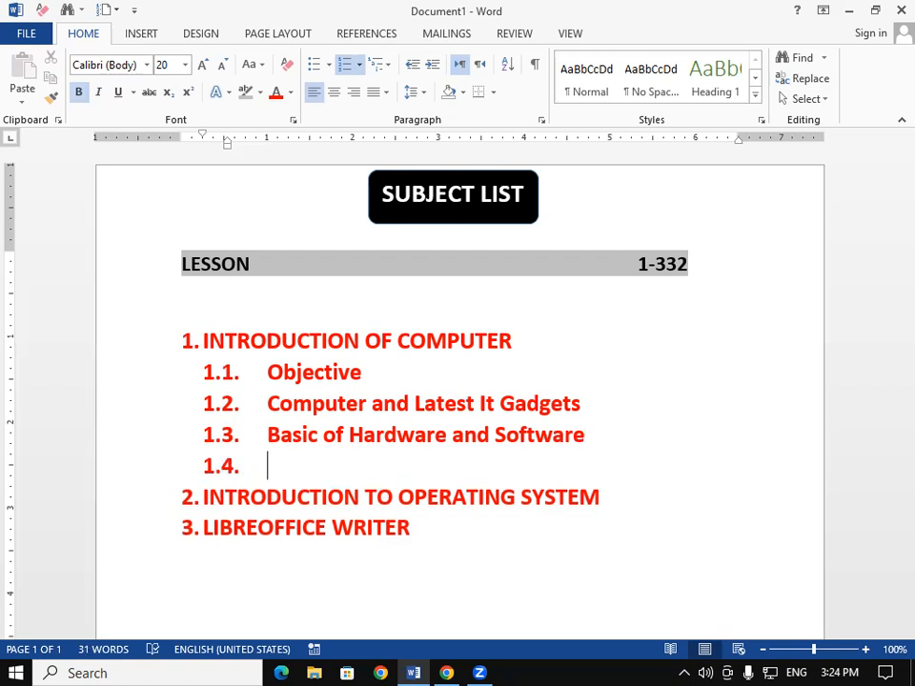
pyautogui.write('Programming')
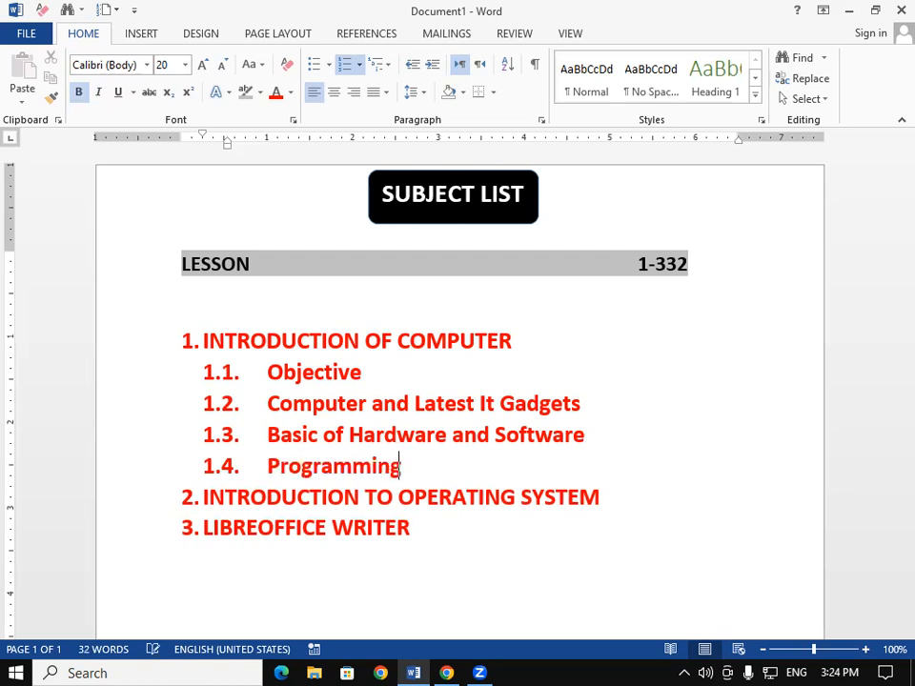
pyautogui.write(' Lang')
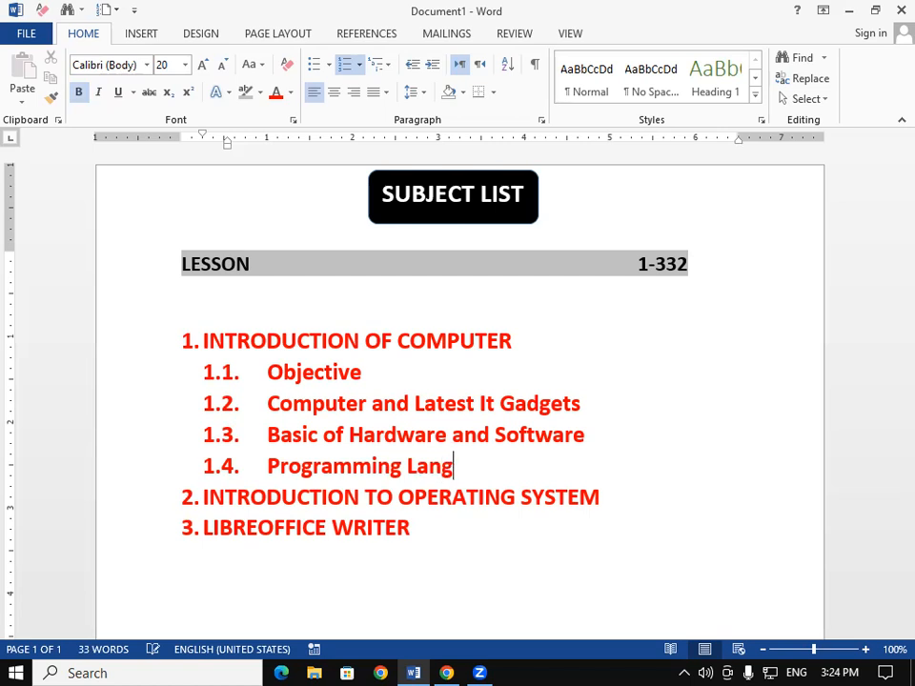
pyautogui.write('uage')
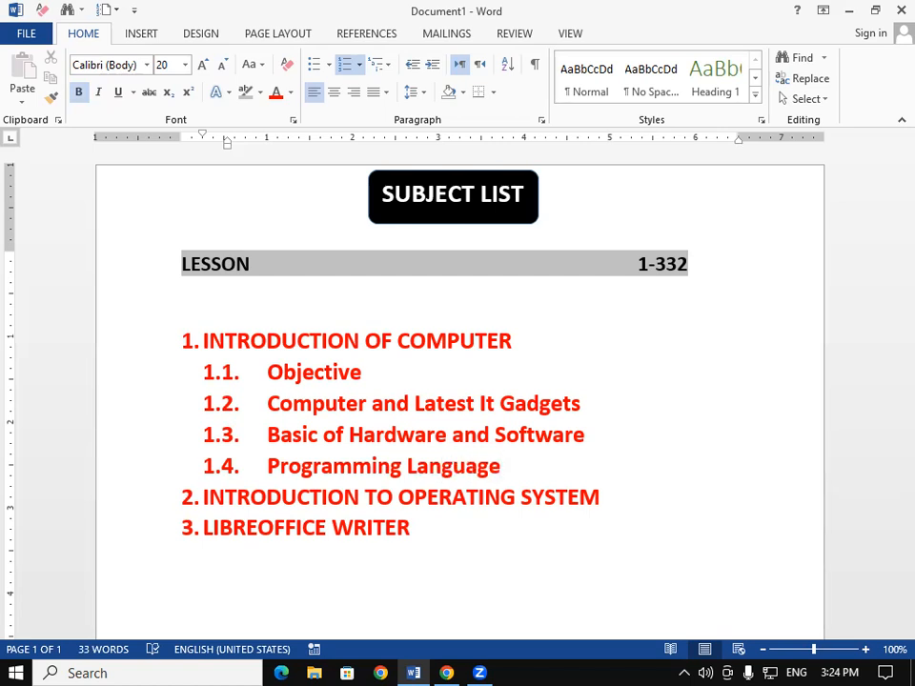
pyautogui.write('s')
# - Add list item 1.5 reading "Representation of data and Instructions"
pyautogui.press('Return')
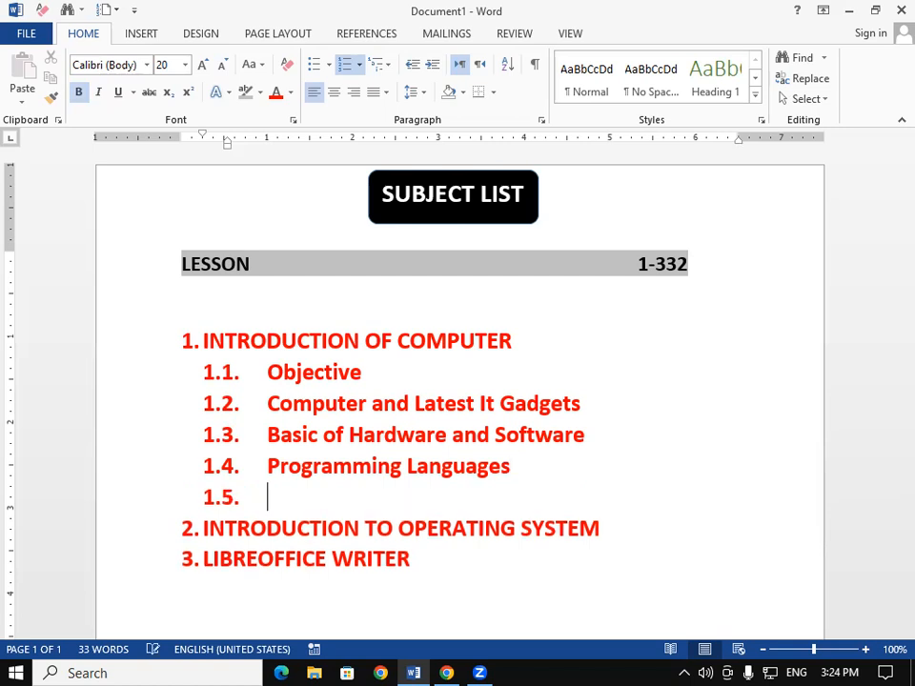
pyautogui.write('Represe')
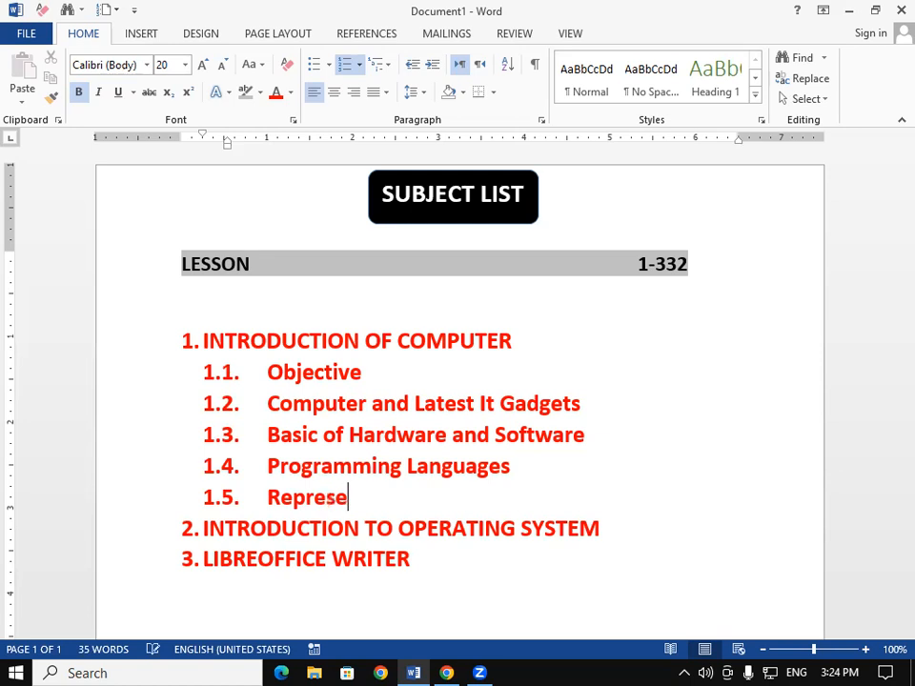
pyautogui.write('ntation of data and Instructions')
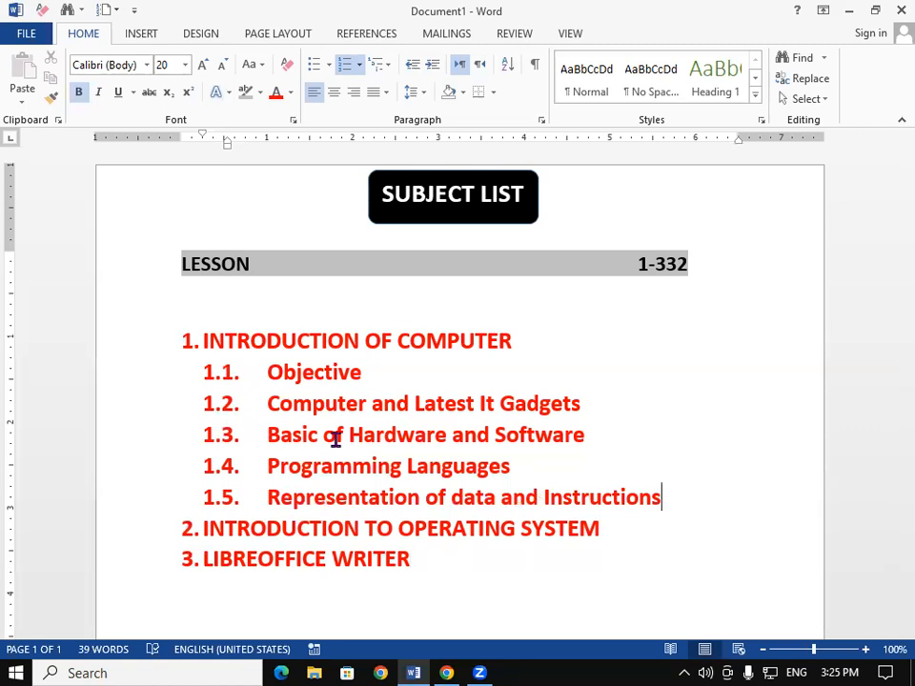
# - Insert a third-level sub-item "Objectives" (1.1.1) beneath the "Objective" item
pyautogui.click(375, 378)
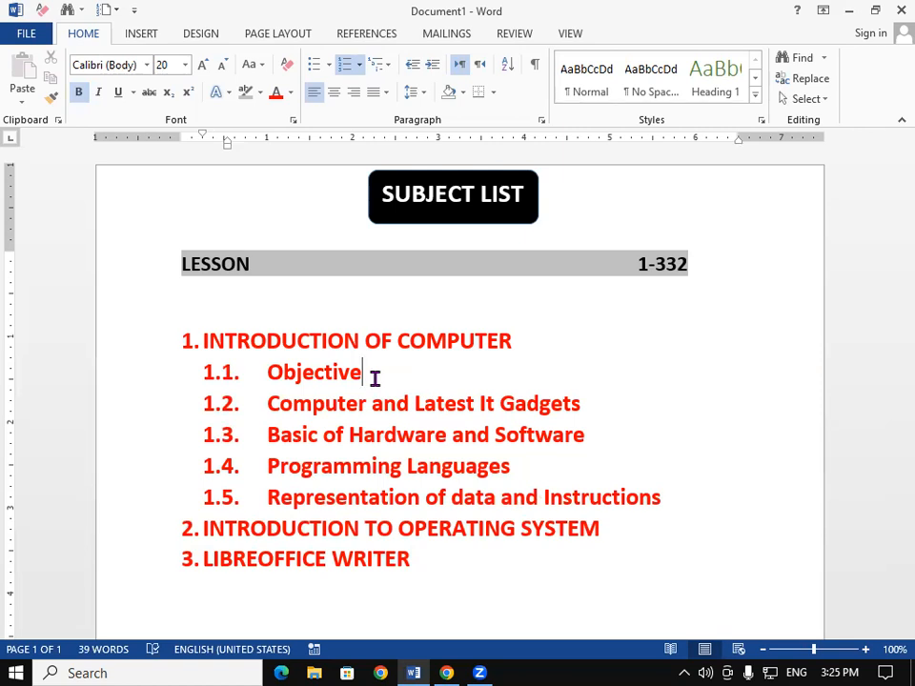
pyautogui.press('Return')
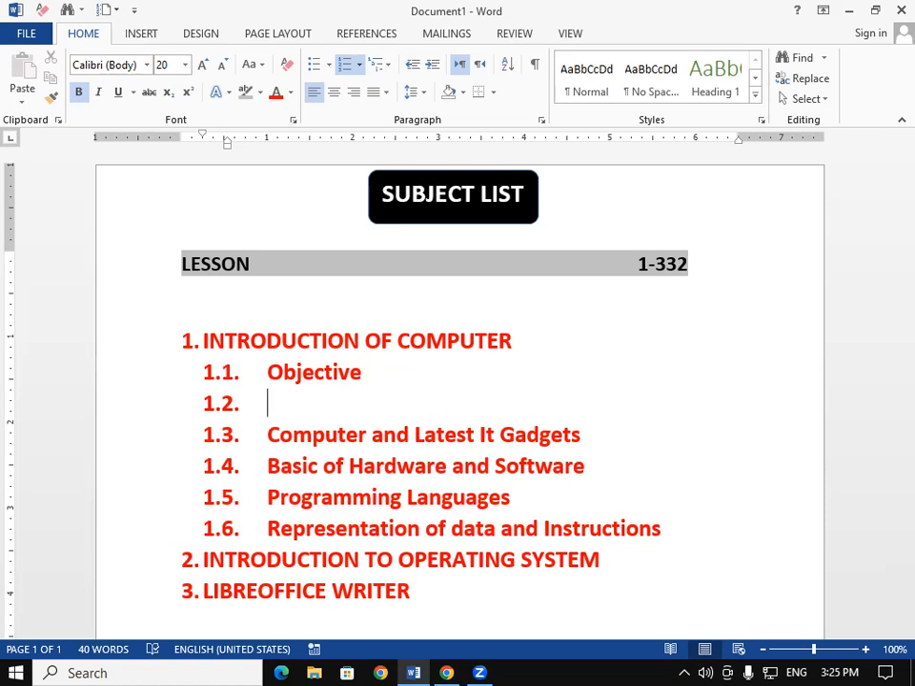
pyautogui.press('Tab')
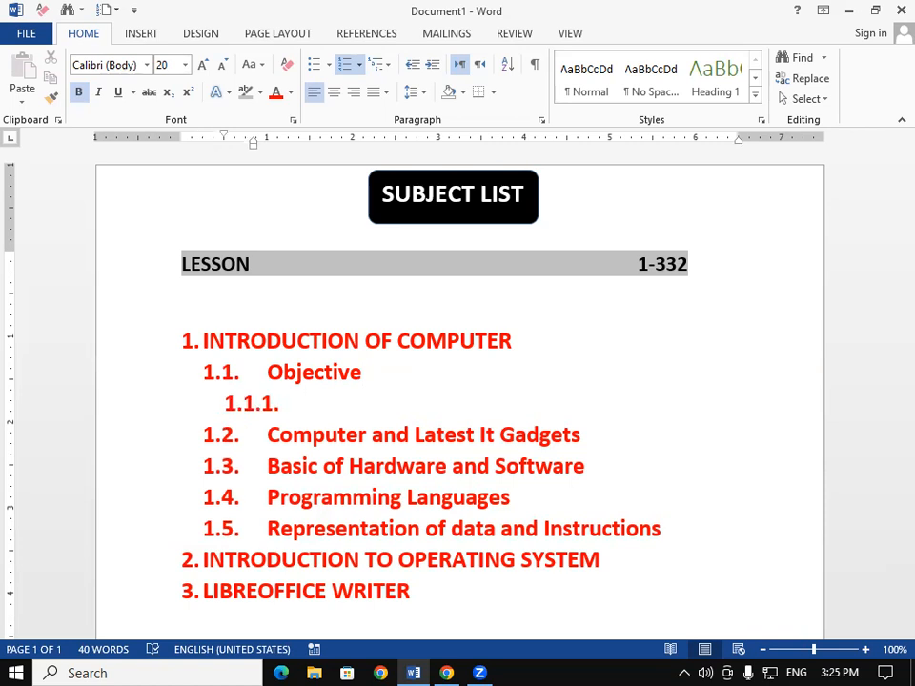
pyautogui.write('Objec')
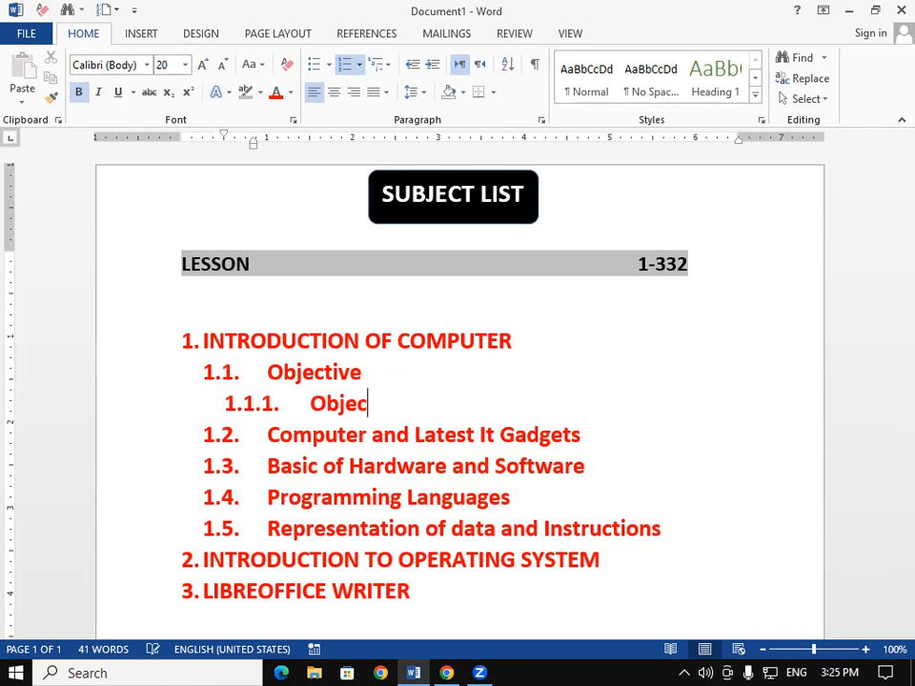
pyautogui.write('tives')
# - Add sub-item 1.1.2 reading "Limitations"
pyautogui.press('Return')
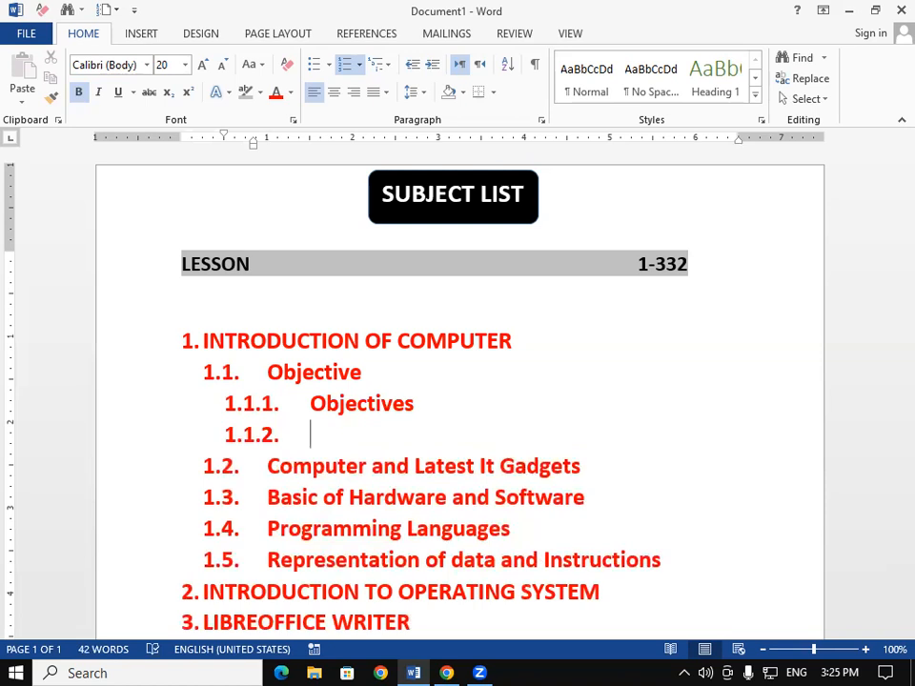
pyautogui.write('Limitations')
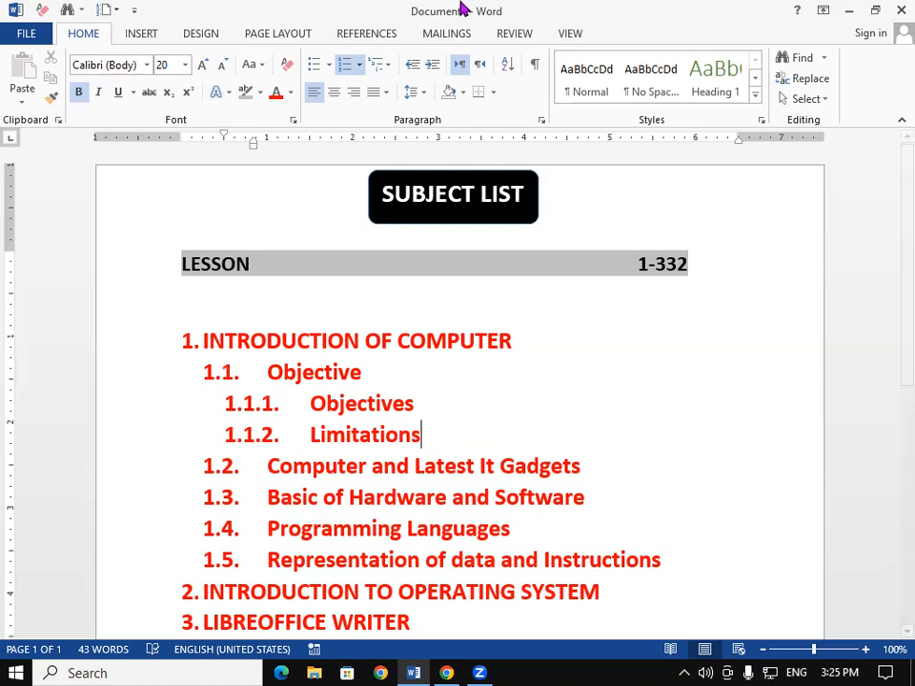
# - Insert a sub-item "Evolution of Computer and its Applications" (1.2.1) beneath "Computer and Latest It Gadgets"
pyautogui.click(591, 458)
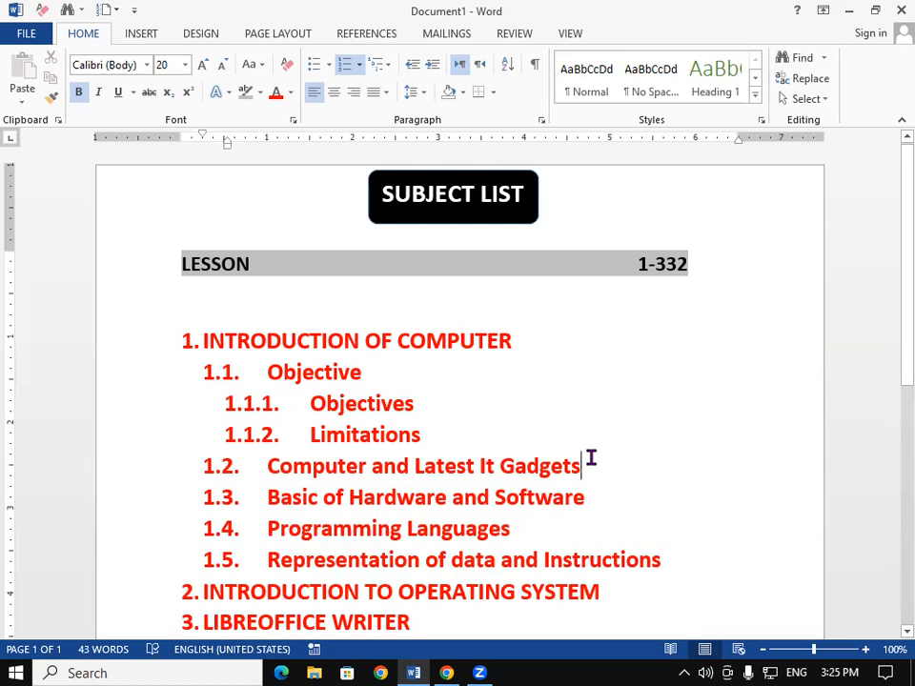
pyautogui.press('Return')
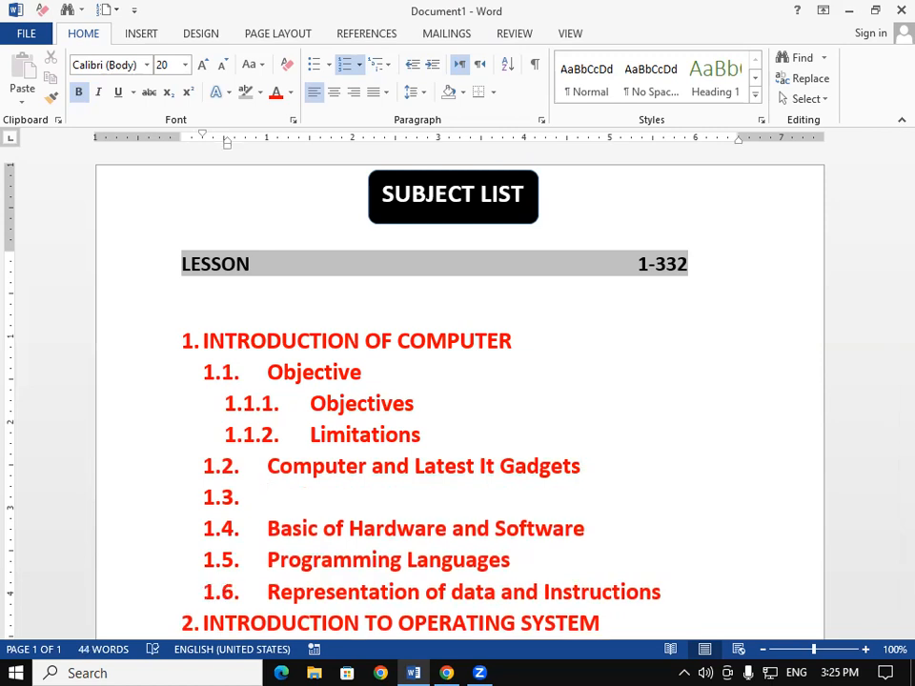
pyautogui.press('Tab')
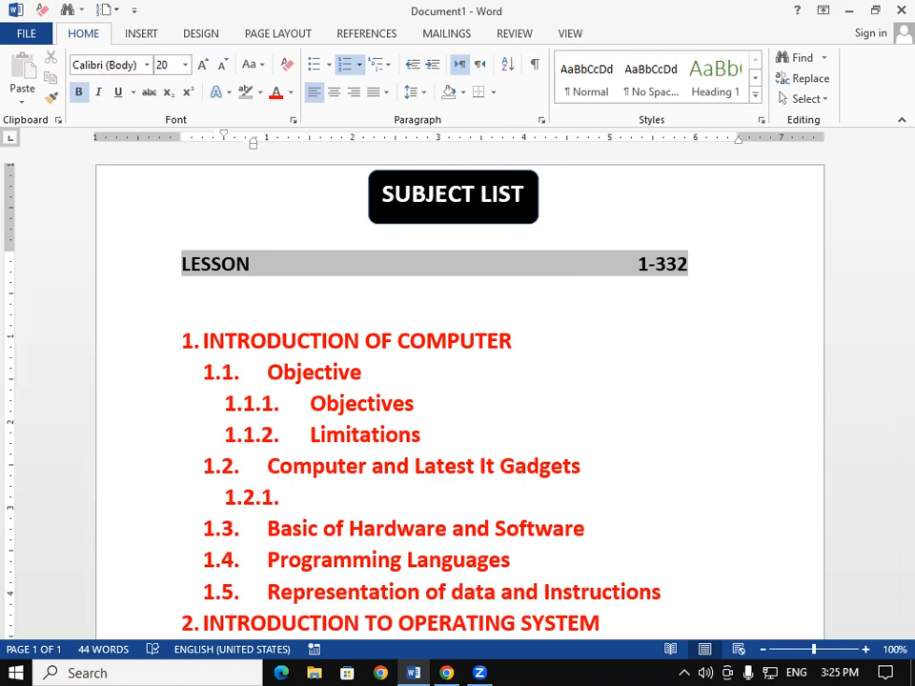
pyautogui.write('Evolution of Computer ')
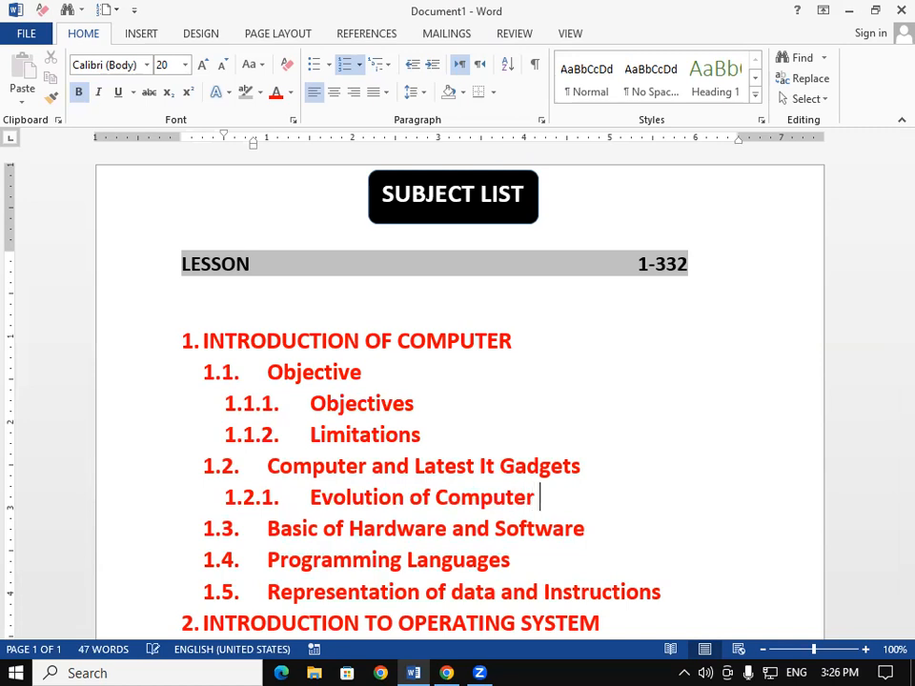
pyautogui.write('and i')
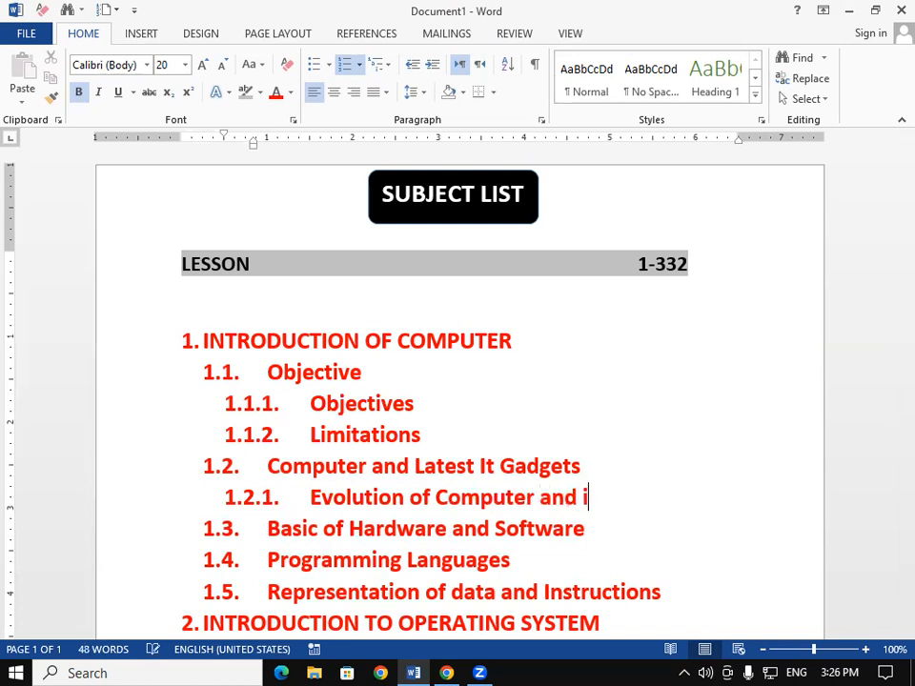
pyautogui.write('ts Appl')
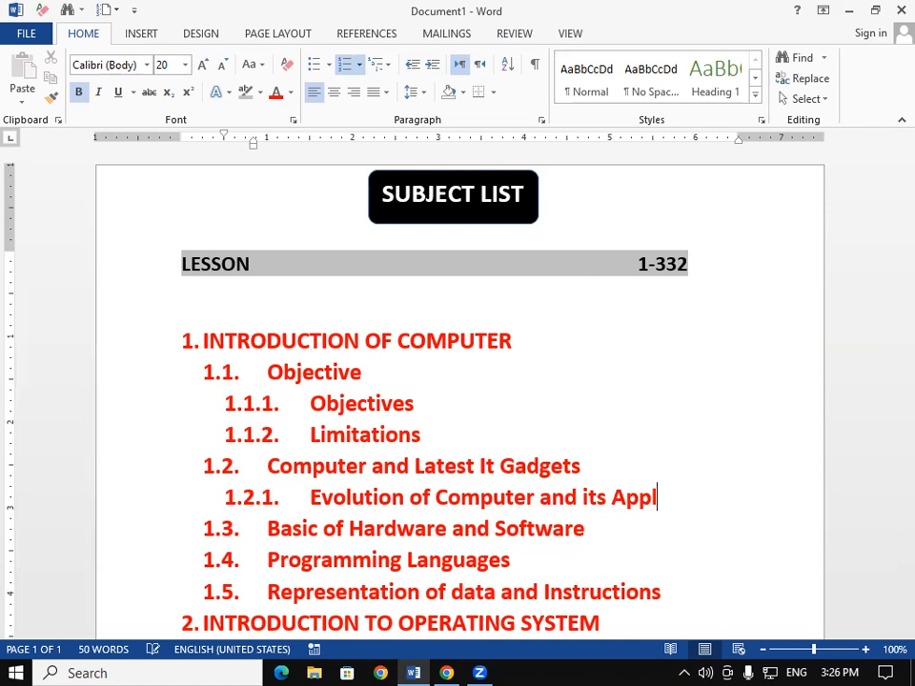
pyautogui.write('ications')
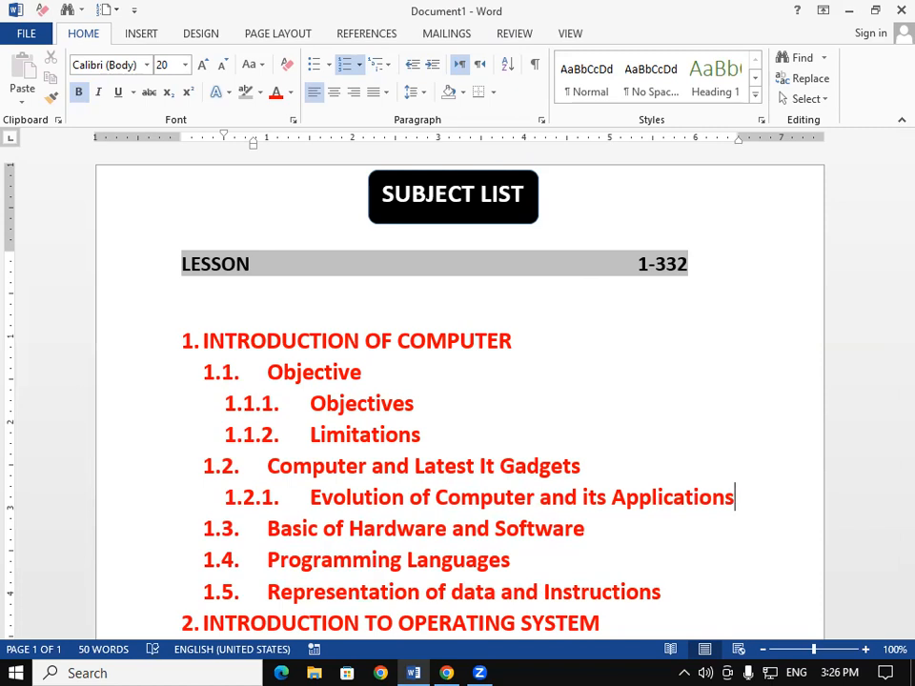
# - Add sub-item 1.2.2 reading "IT Gadgets and their Applications"
pyautogui.press('Return')
pyautogui.write('IT G')
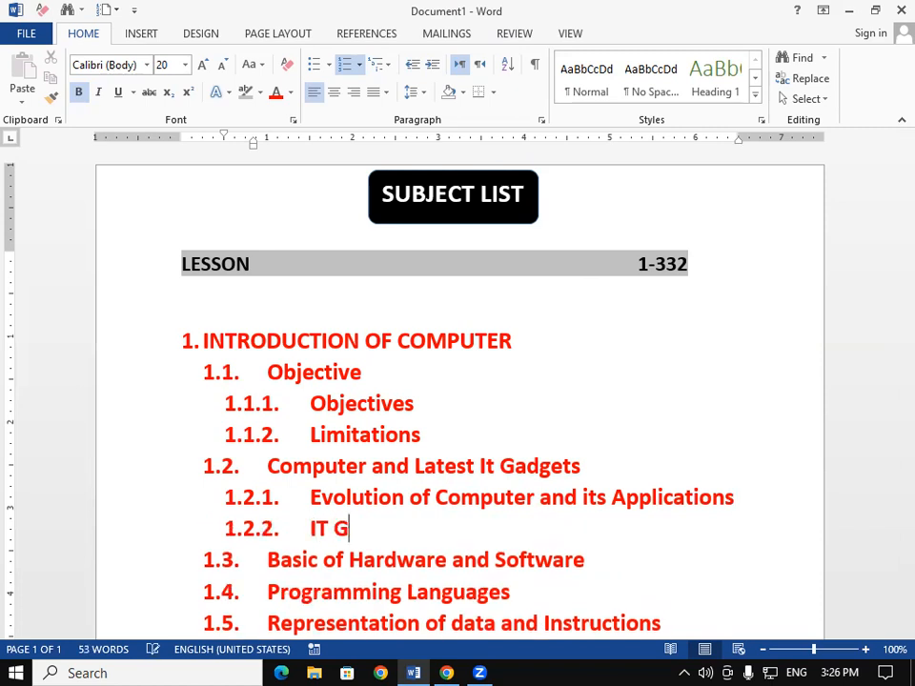
pyautogui.write('adgets')
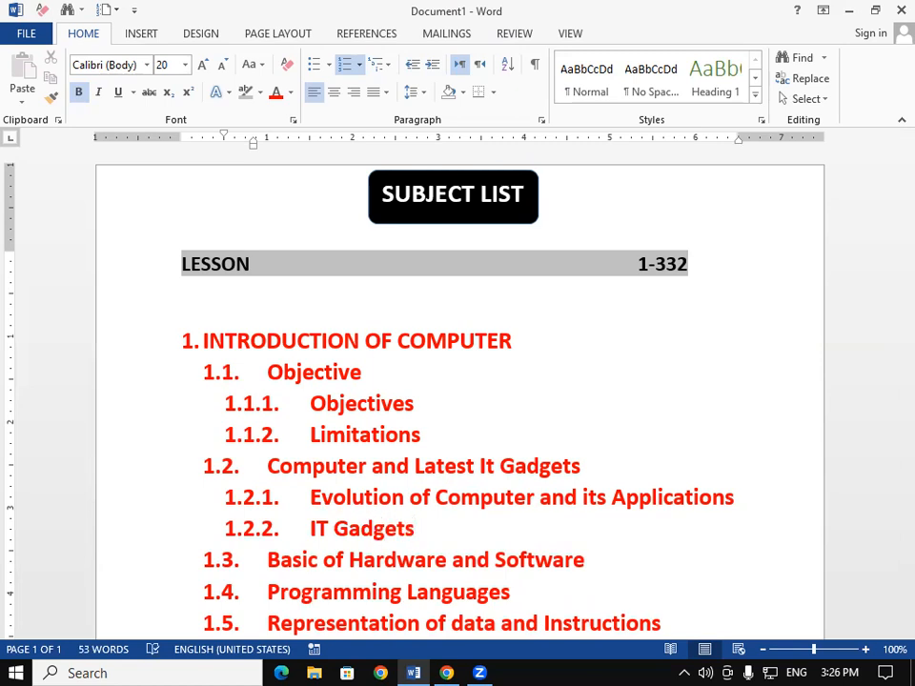
pyautogui.write(' and ')
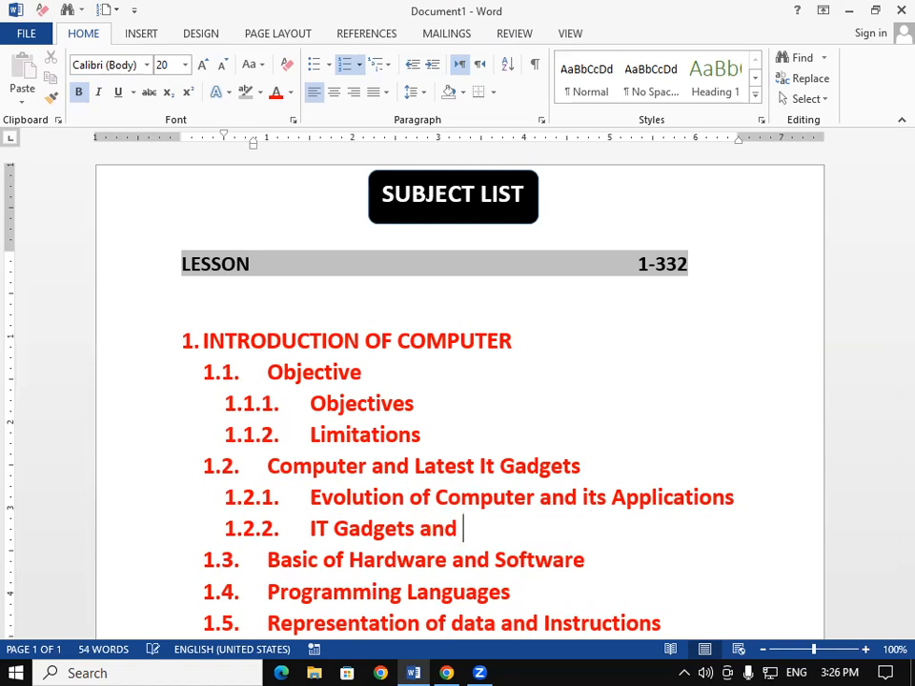
pyautogui.write('their ')
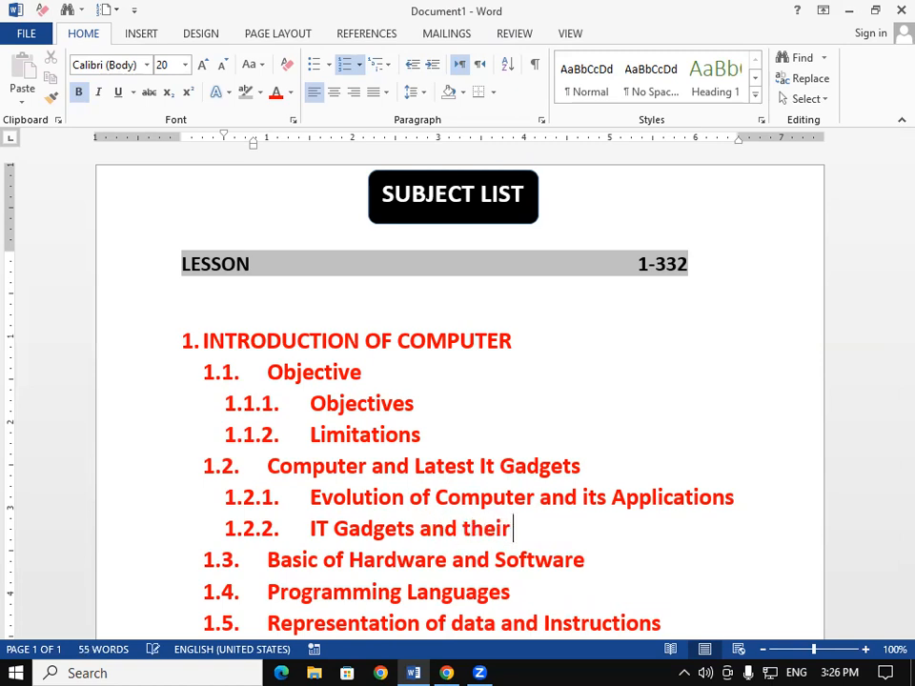
pyautogui.write('Applications')
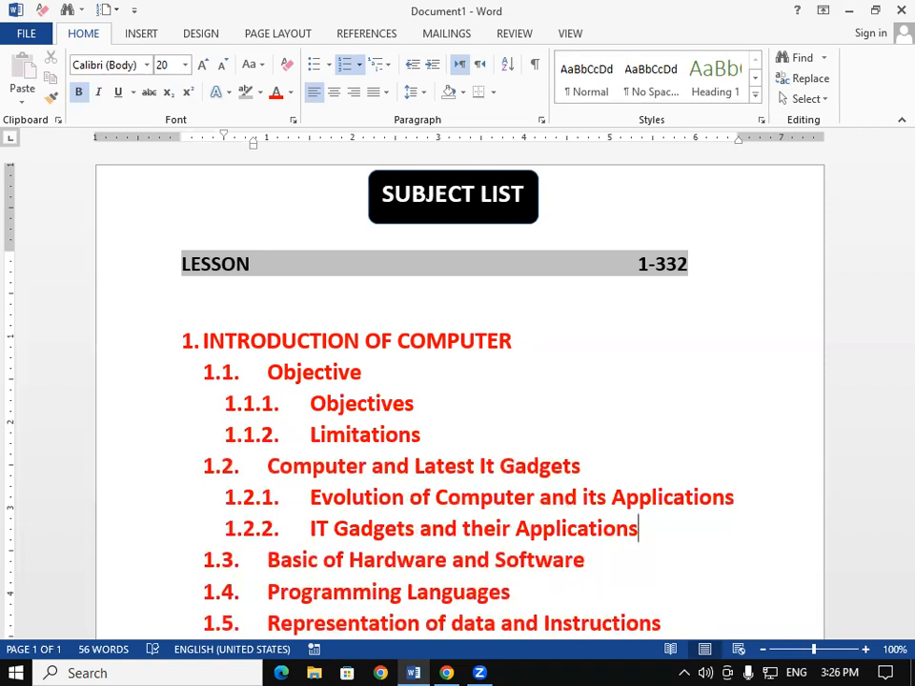
# - Insert a third-level sub-item "Hardware" (1.3.1) beneath "Basic of Hardware and Software"
pyautogui.scroll(-2, 321, 602)
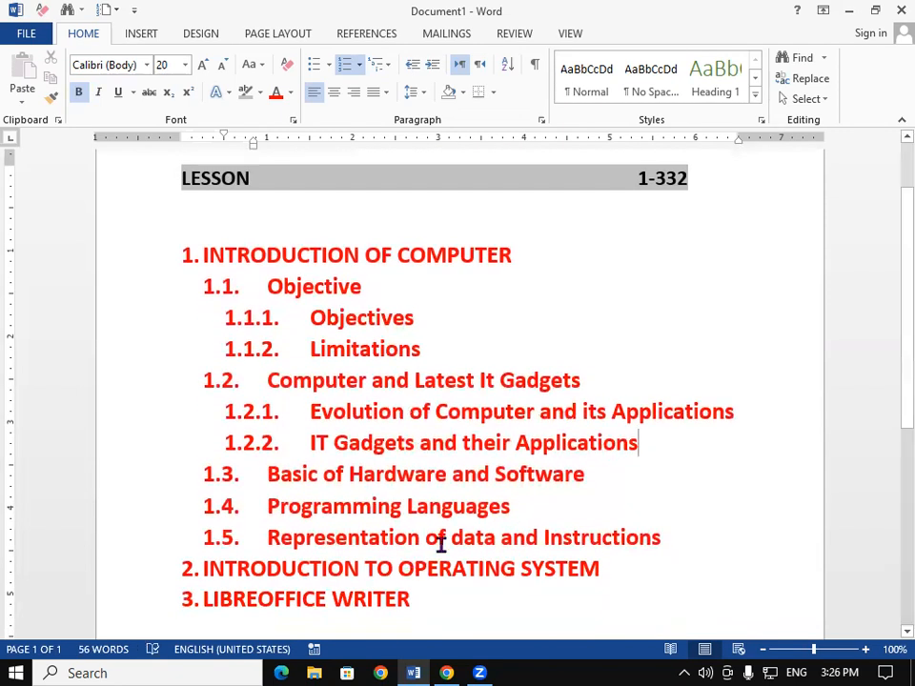
pyautogui.click(596, 482)
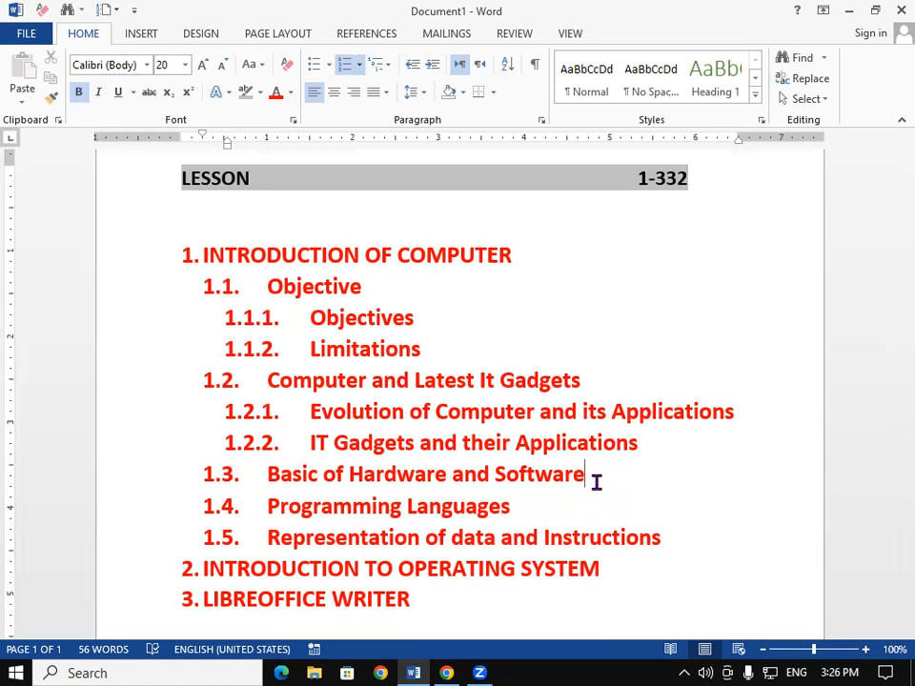
pyautogui.press('Return')
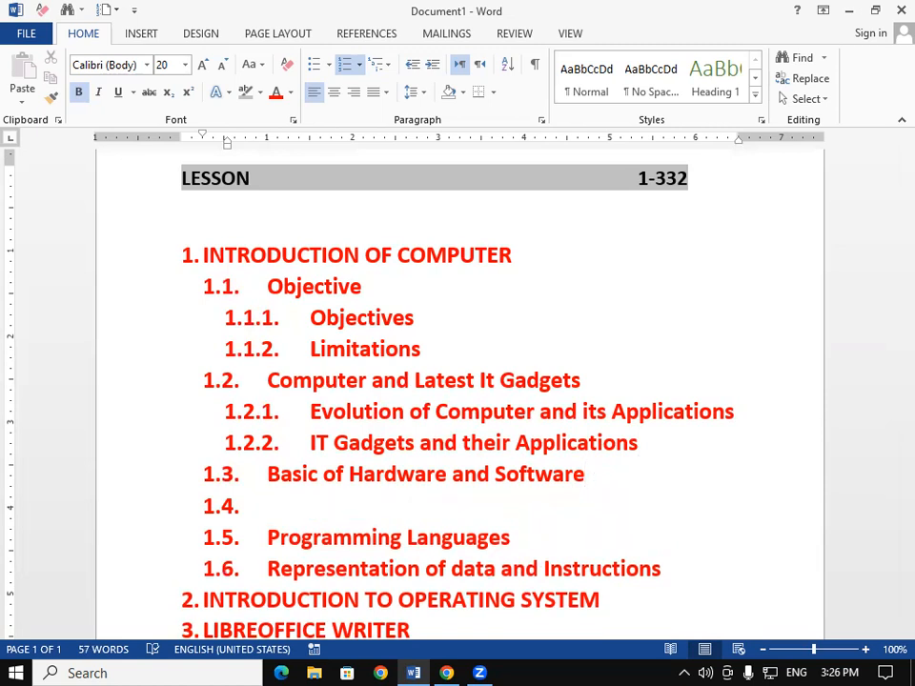
pyautogui.press('Tab')
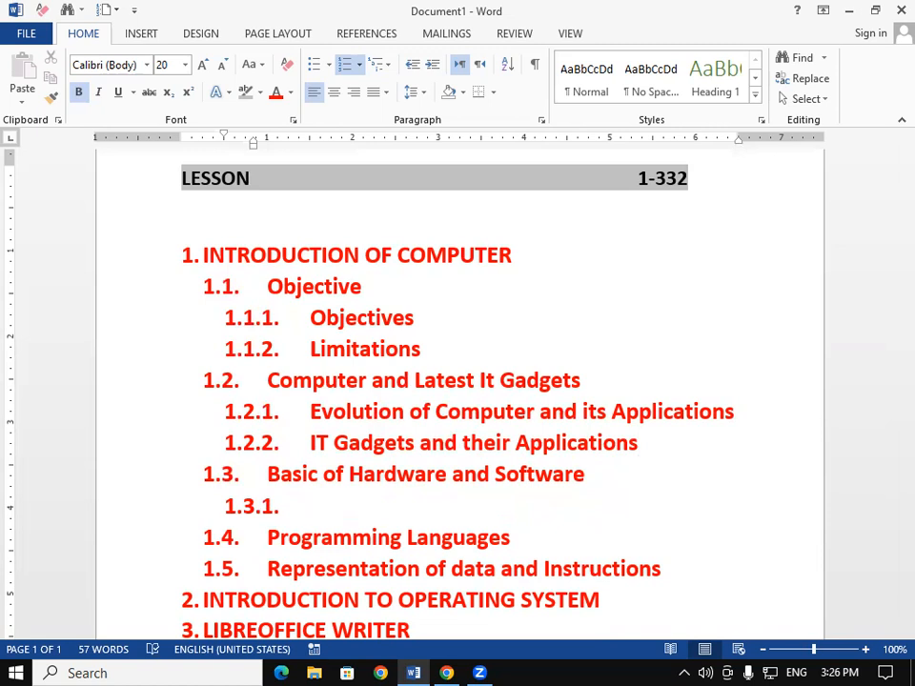
pyautogui.write('Hardw')
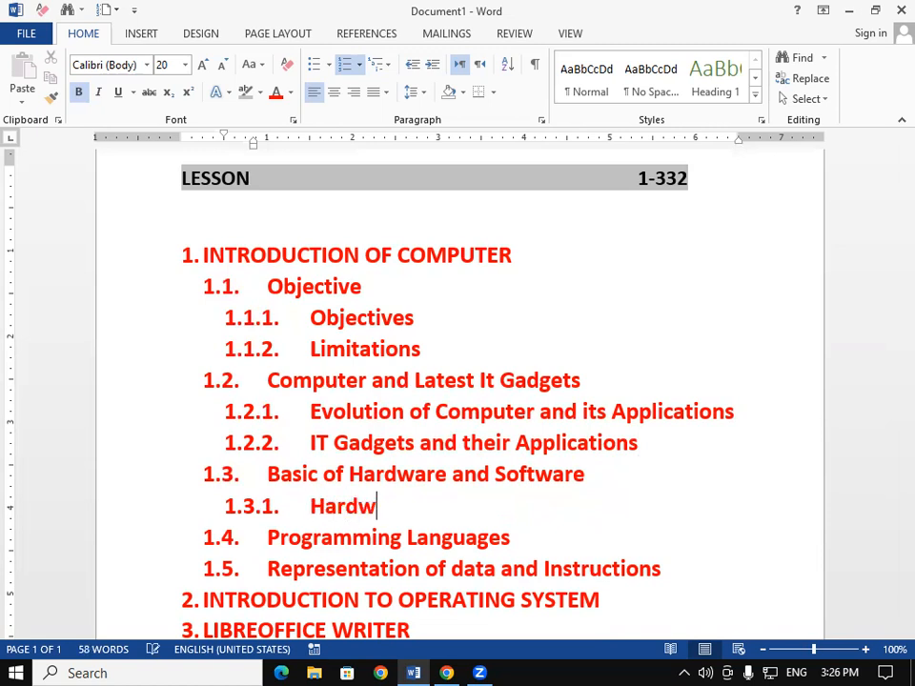
pyautogui.write('are')
# - Add sub-item 1.3.2 reading "Software"
pyautogui.press('Return')
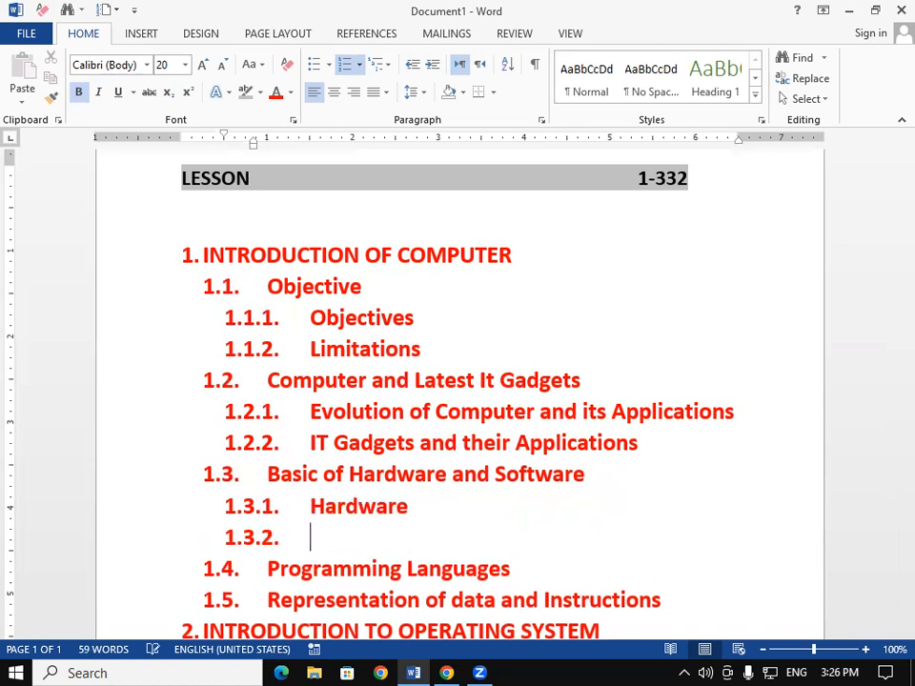
pyautogui.write('Soft')
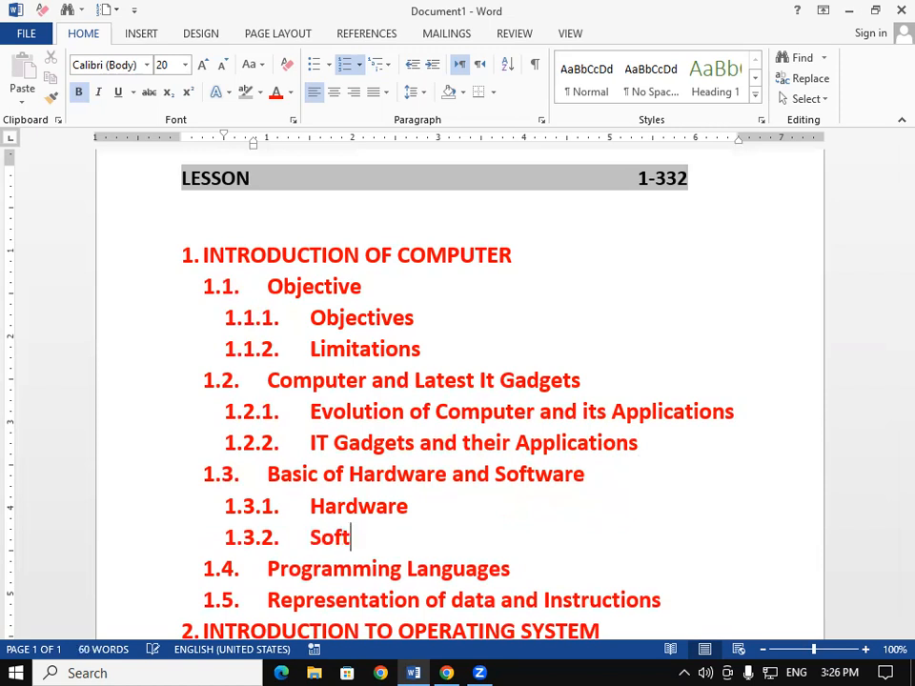
pyautogui.write('ware')
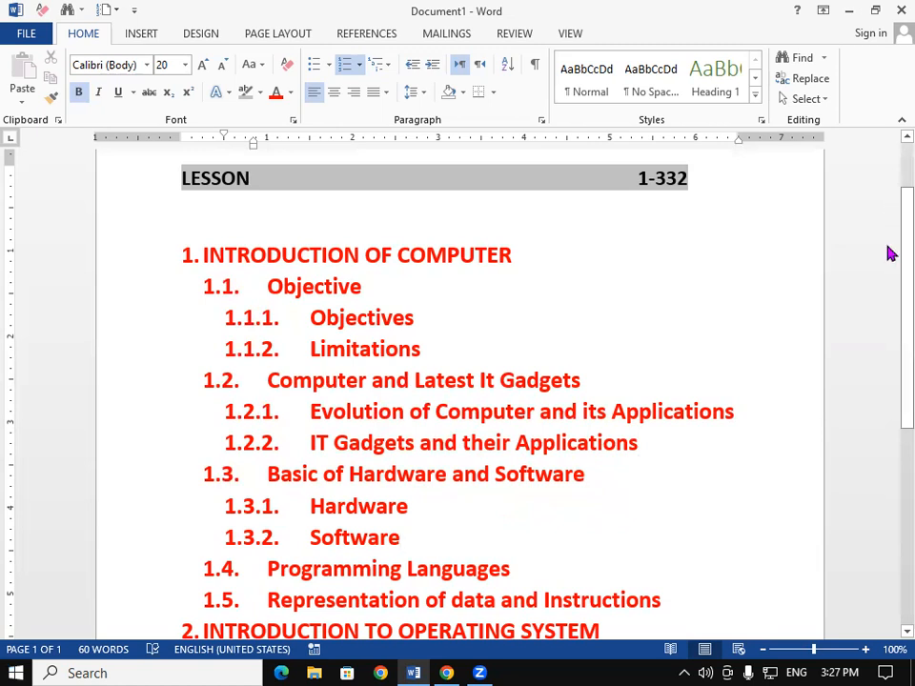
# - Insert a sub-item "Low Level Languages" (1.4.1) beneath "Programming Languages"
pyautogui.scroll(-3, 889, 267)
pyautogui.click(536, 313)
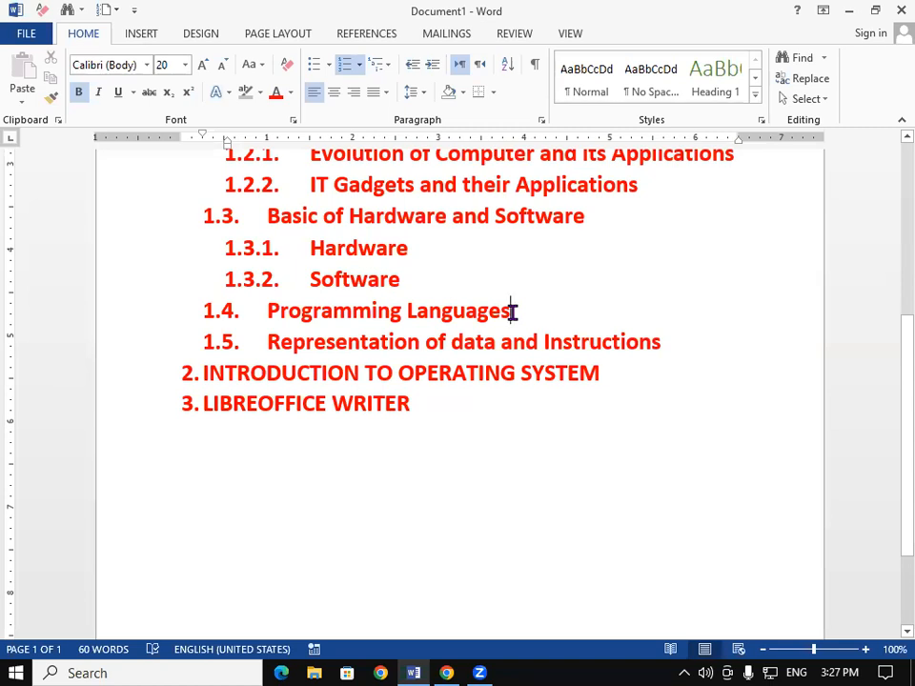
pyautogui.press('Return')
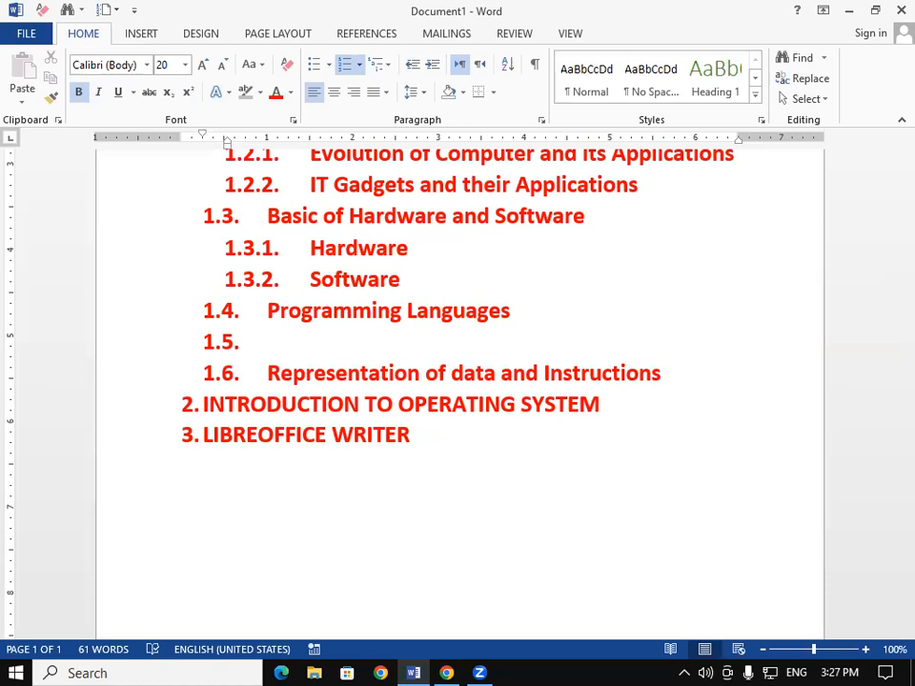
pyautogui.press('Tab')
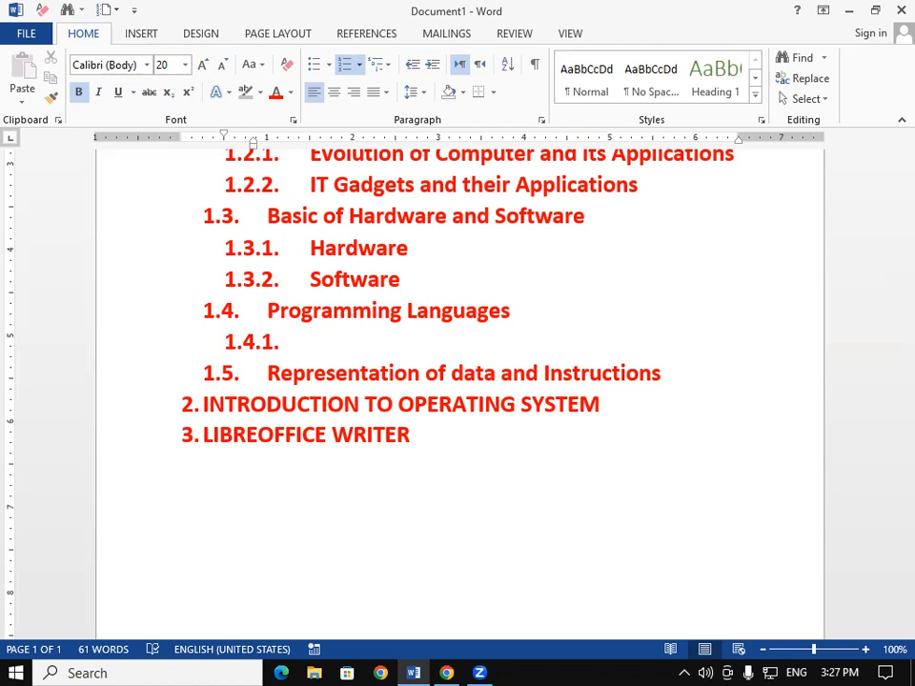
pyautogui.write('Low Level ')
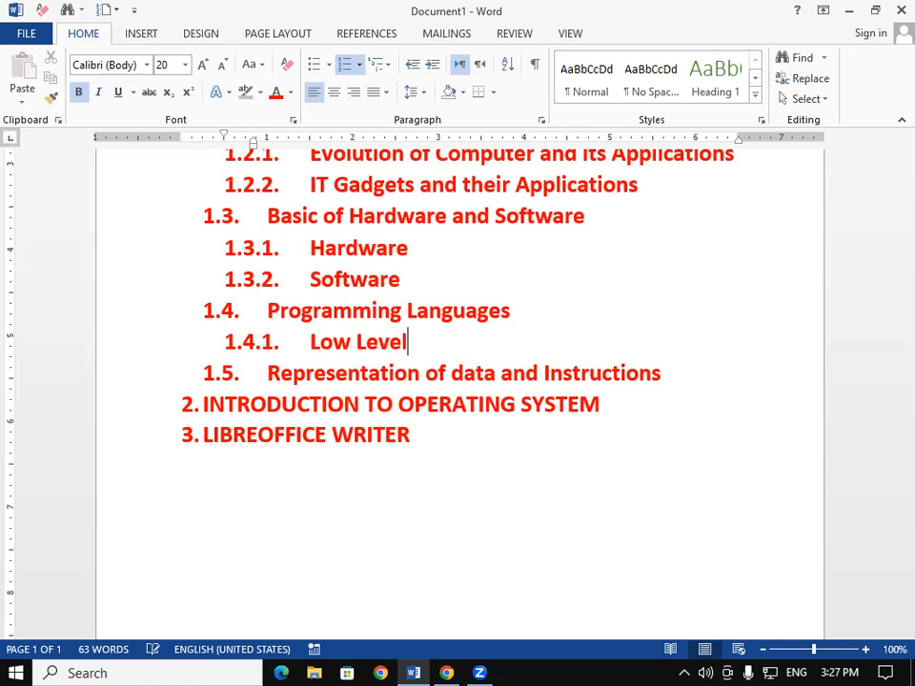
pyautogui.write('Languages')
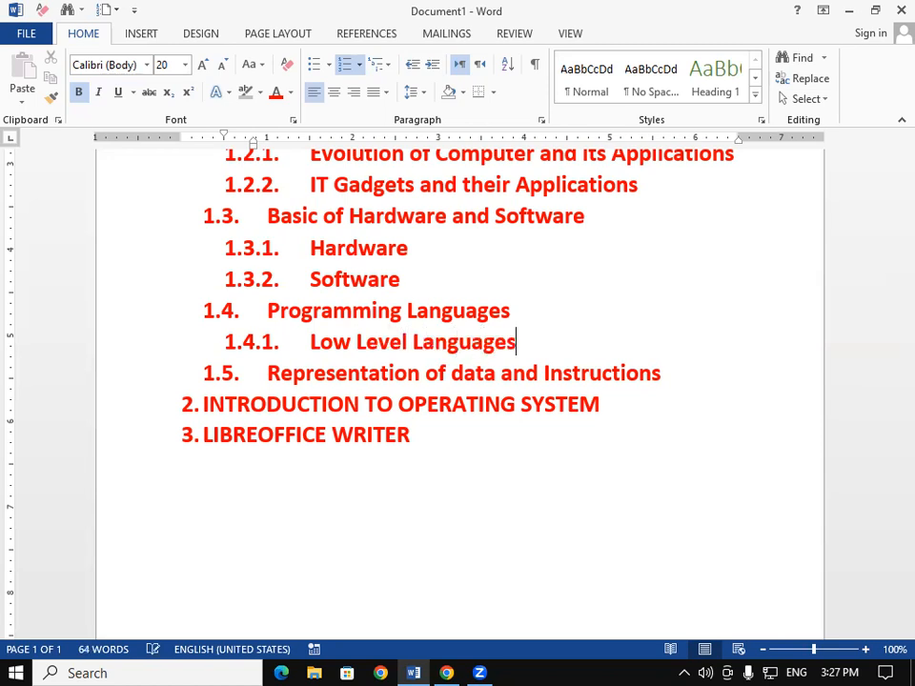
# - Add sub-item 1.4.2 reading "High Level Languages"
pyautogui.press('Return')
pyautogui.write('High Level Languaf')
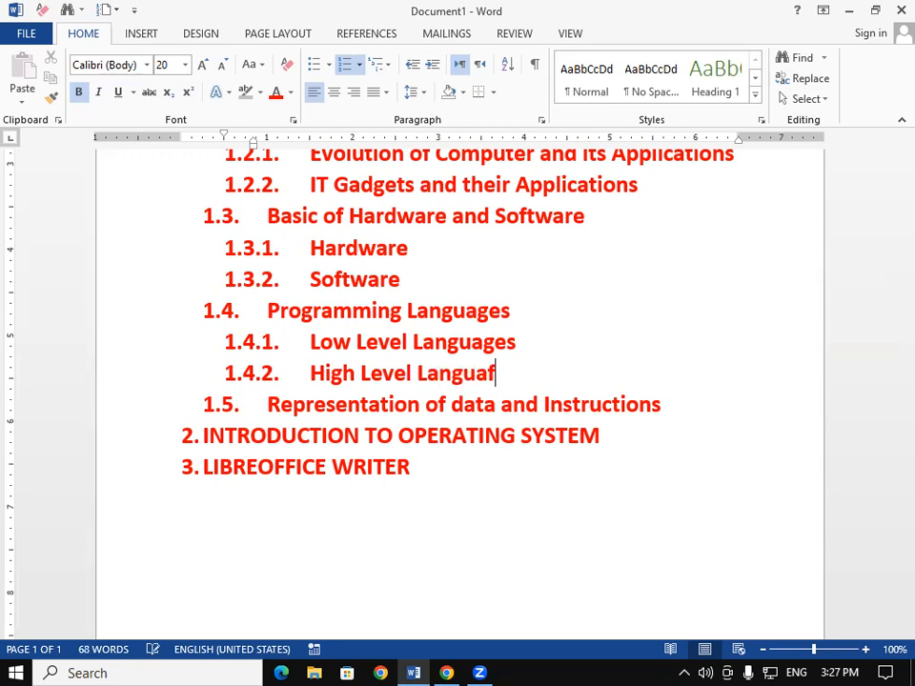
pyautogui.press('BackSpace')
pyautogui.write('ges')
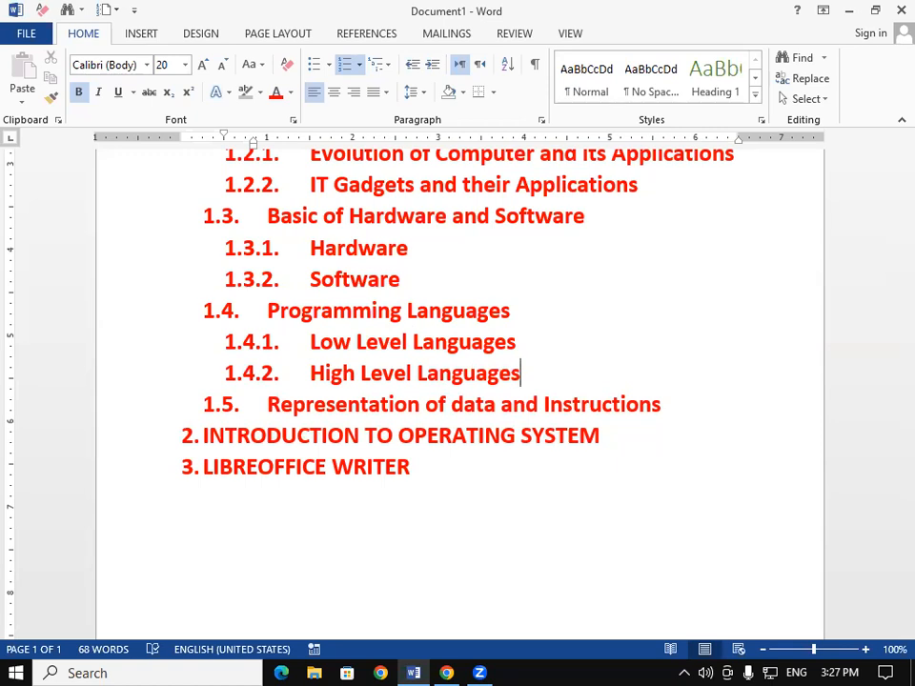
# - Add sub-item 1.4.3 reading "Fourth Generation Language"
pyautogui.press('Return')
pyautogui.write('Fourth G')
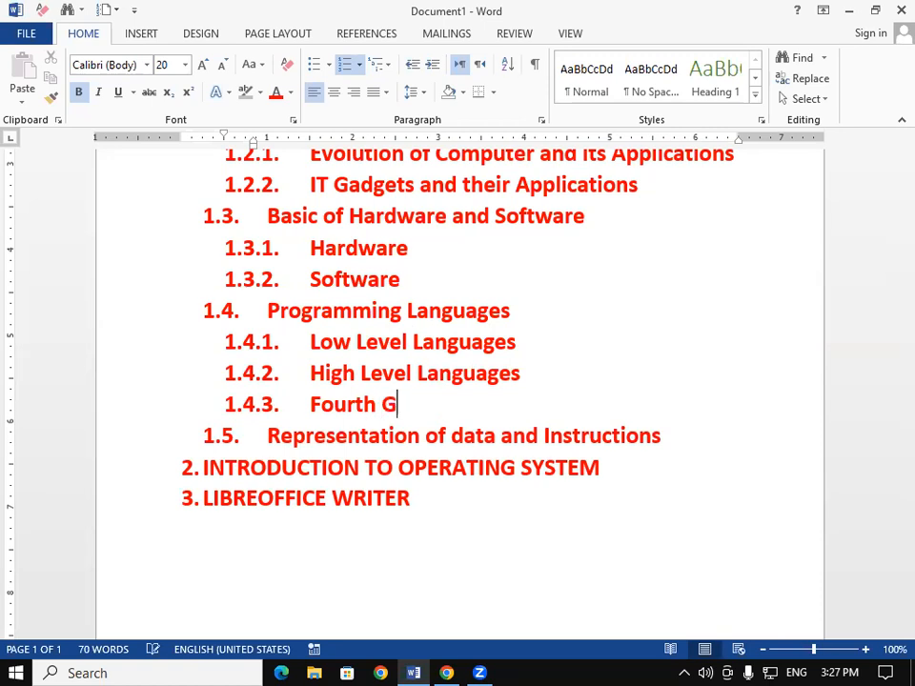
pyautogui.write('enera')
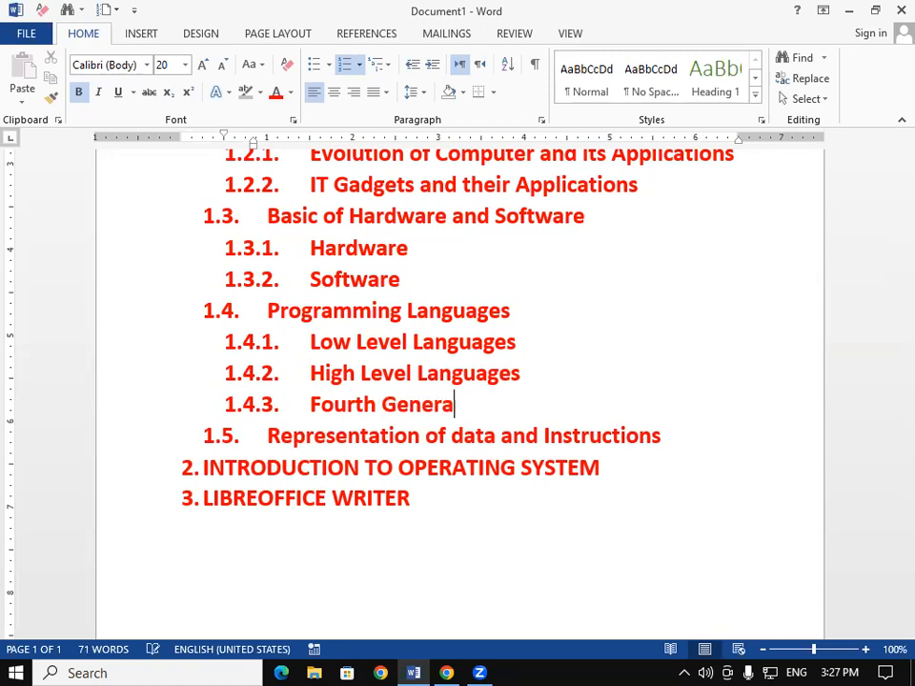
pyautogui.write('tion')
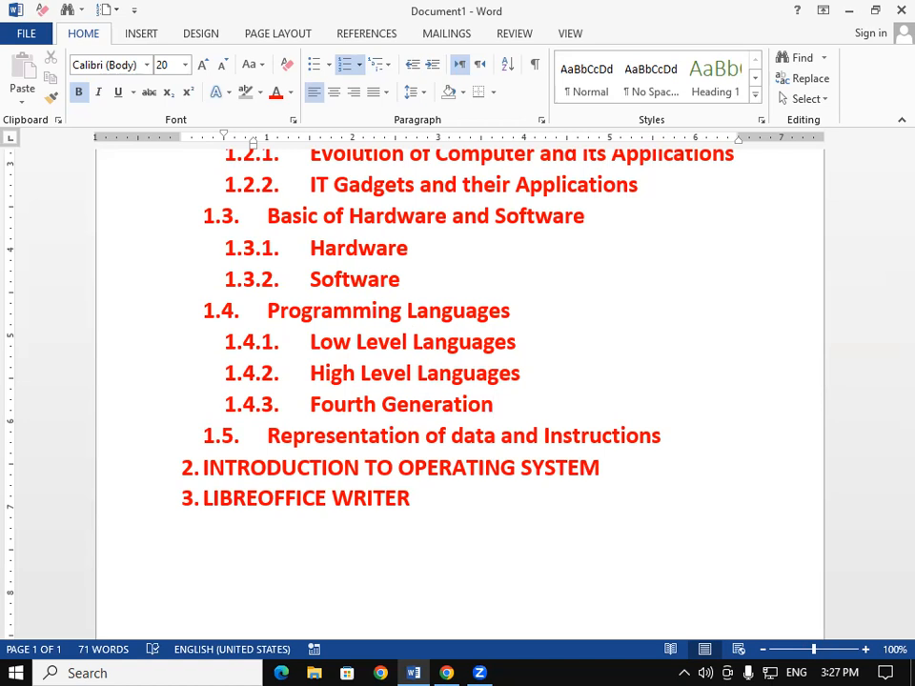
pyautogui.write(' Language')
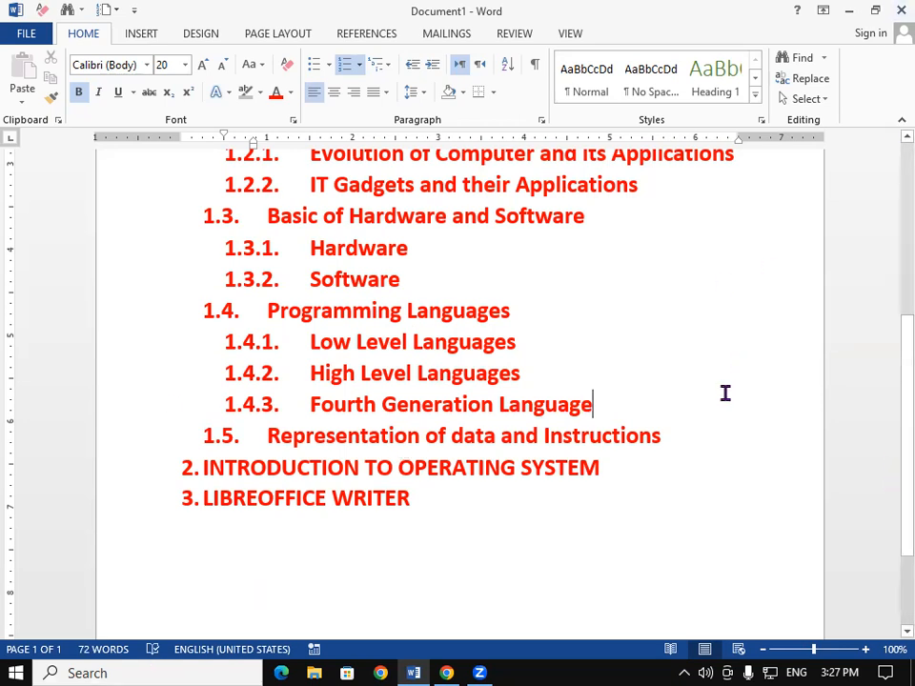
# - Insert a sub-item "Number System" (1.5.1) beneath "Representation of data and Instructions"
pyautogui.click(700, 443)
pyautogui.press('Return')
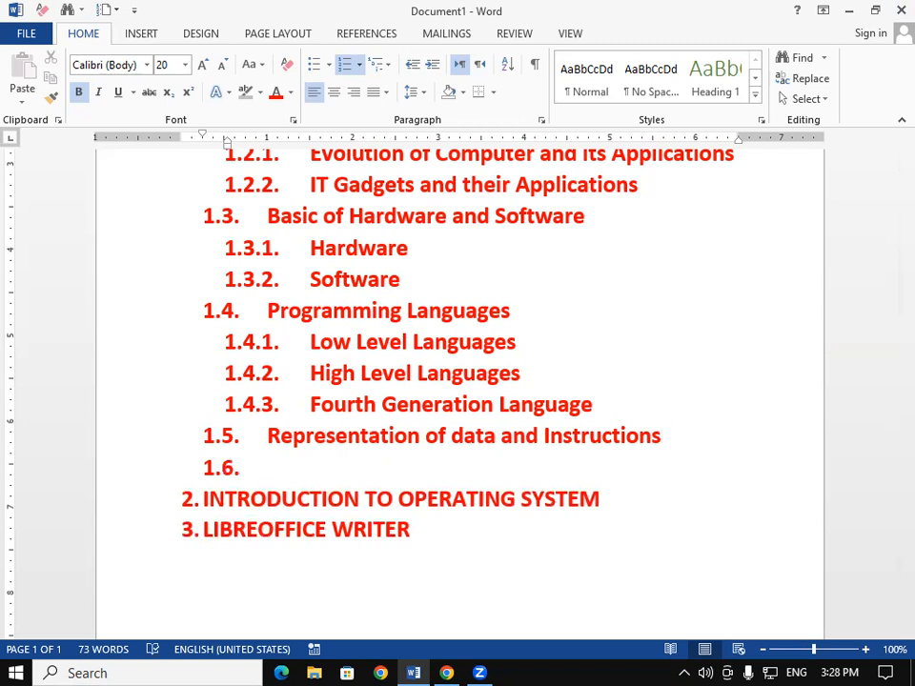
pyautogui.press('Tab')
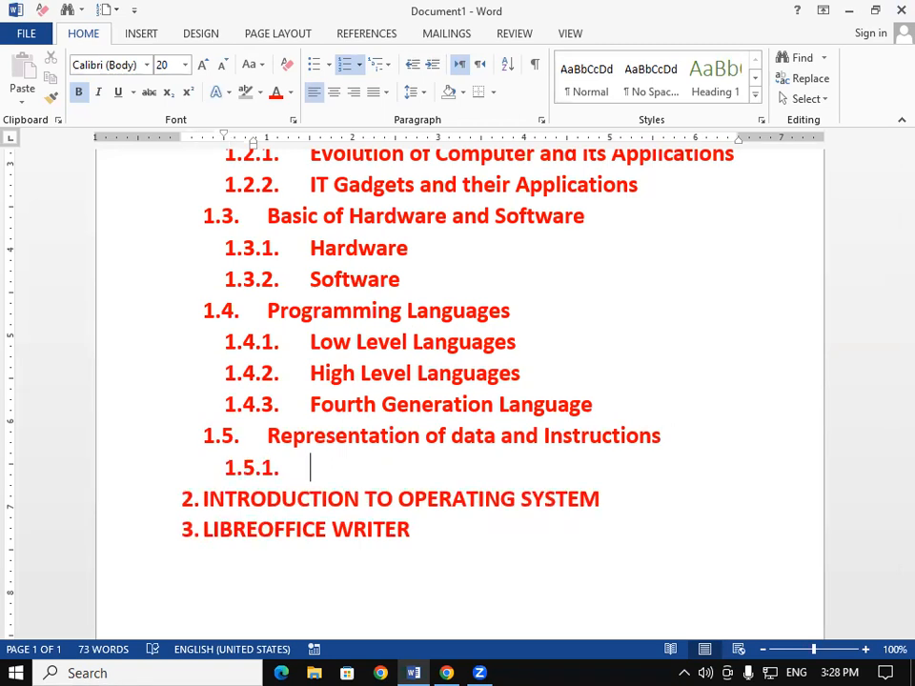
pyautogui.write('Num')
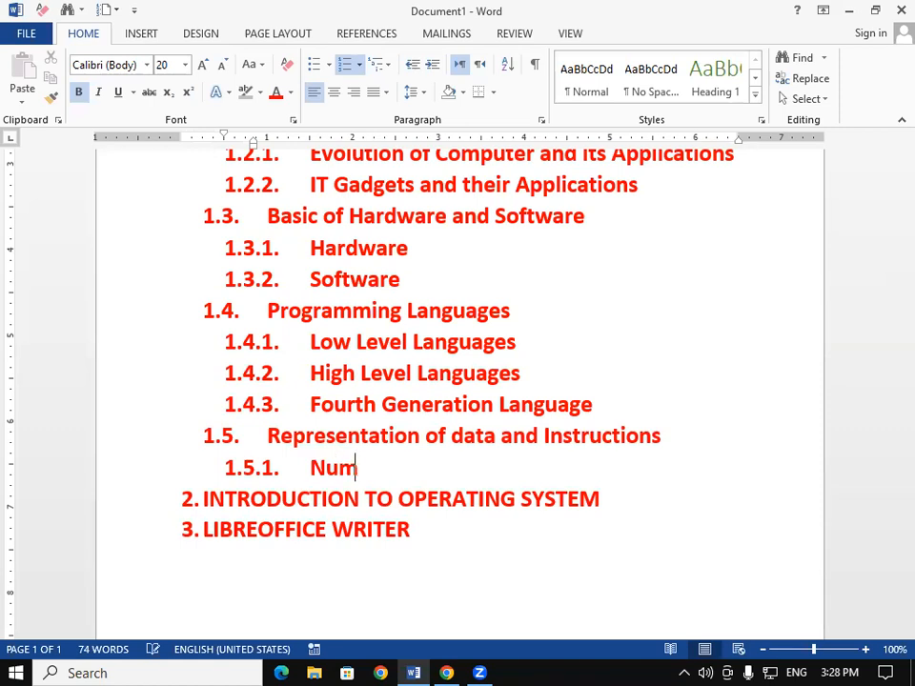
pyautogui.write('ber S')
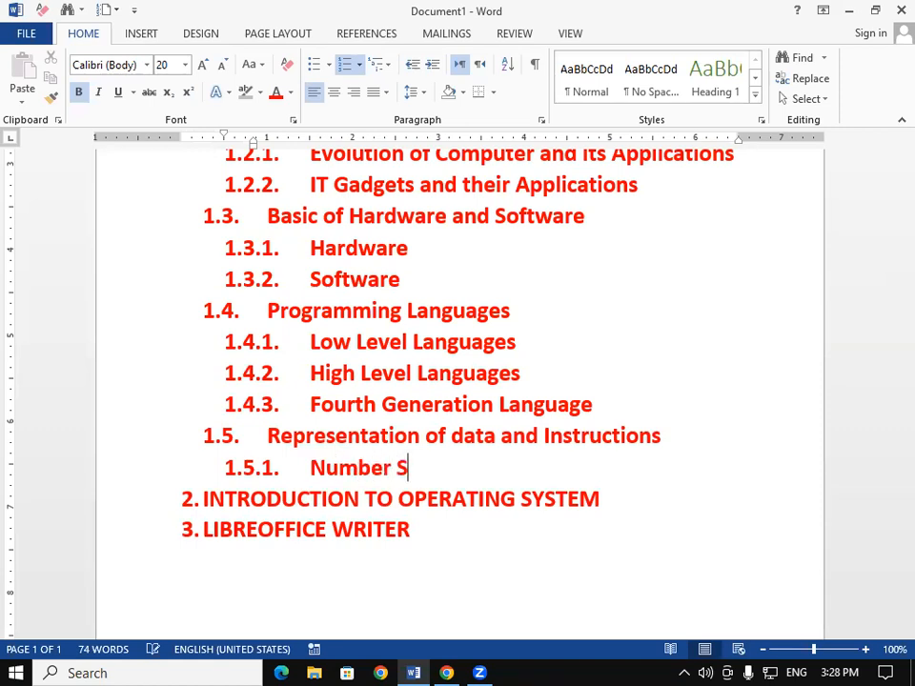
pyautogui.write('ystem')
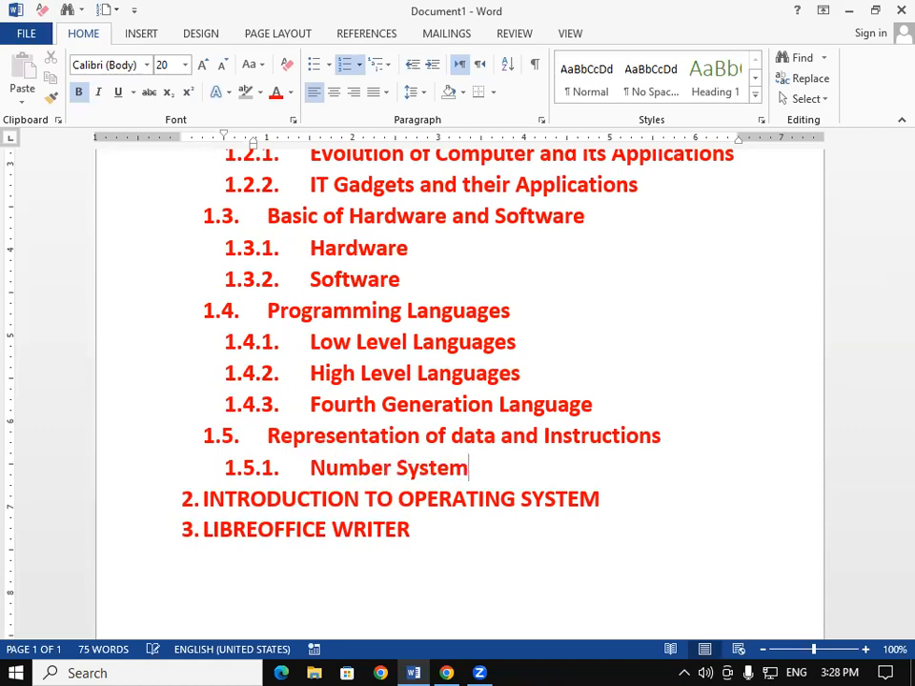
# - Add sub-item 1.5.2 reading "Conversion"
pyautogui.press('Return')
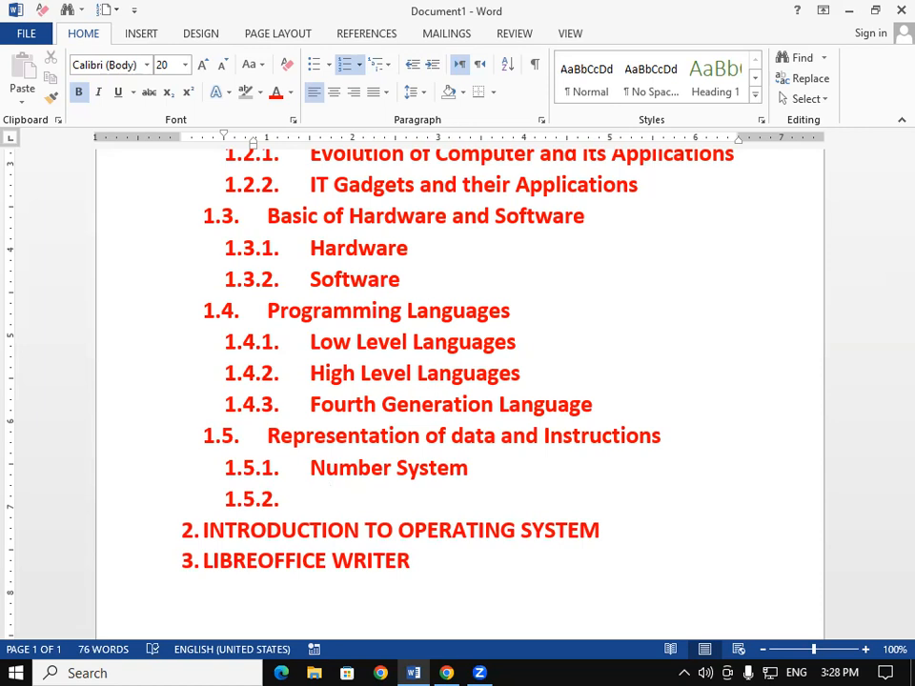
pyautogui.write('Conversion')
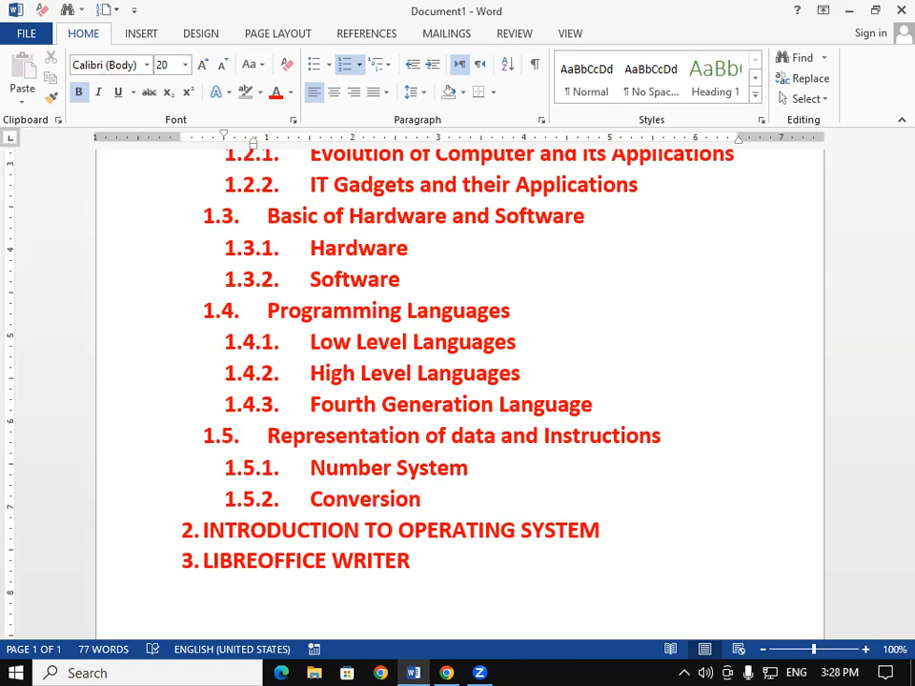
# - Add sub-item 1.5.3 reading "Digital Codes"
pyautogui.press('Return')
pyautogui.write('Digi')
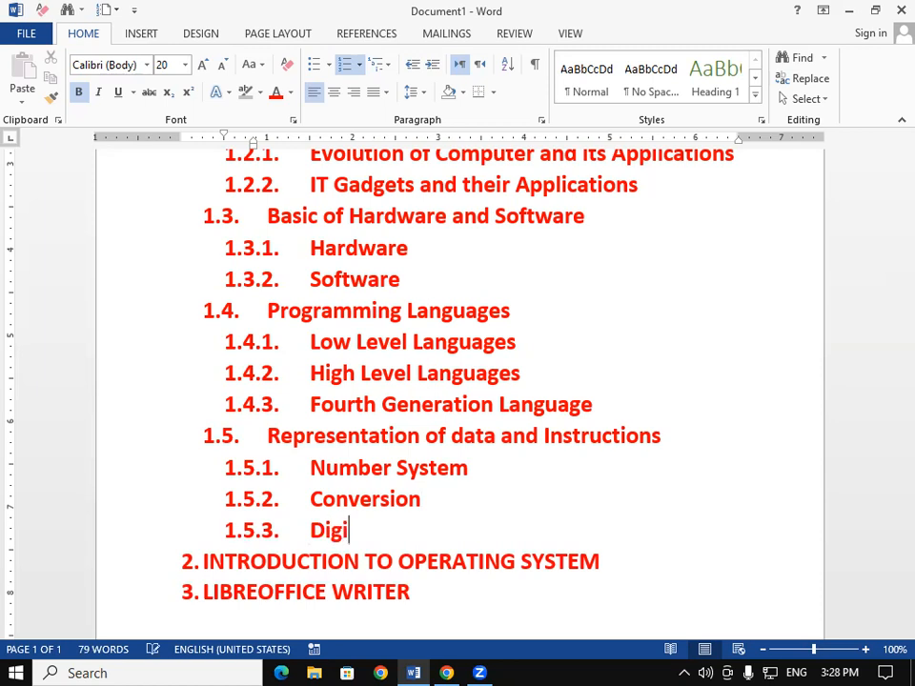
pyautogui.write('tal Codes')
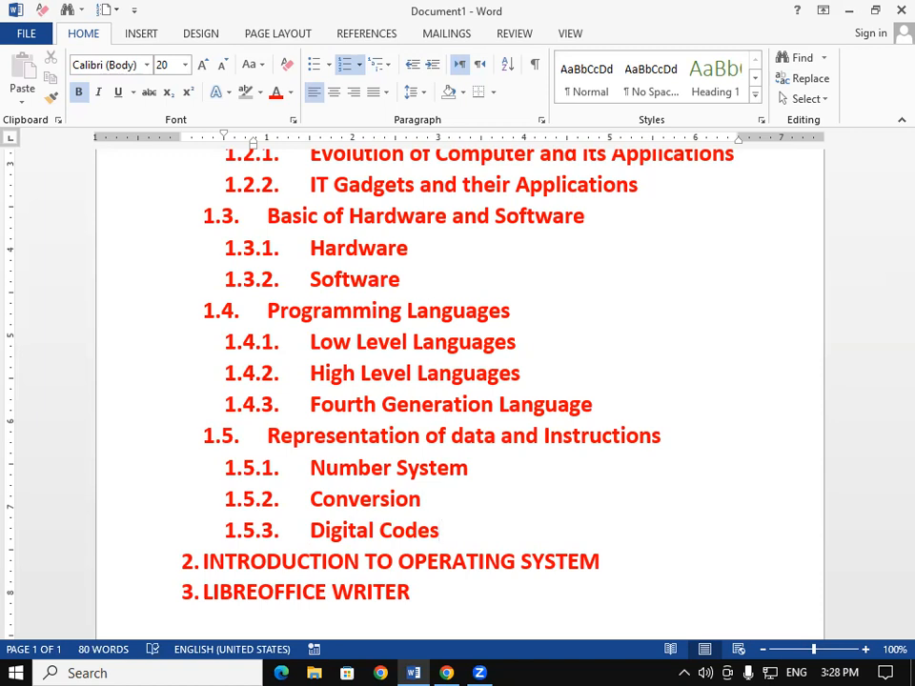
pyautogui.scroll(3, 492, 398)
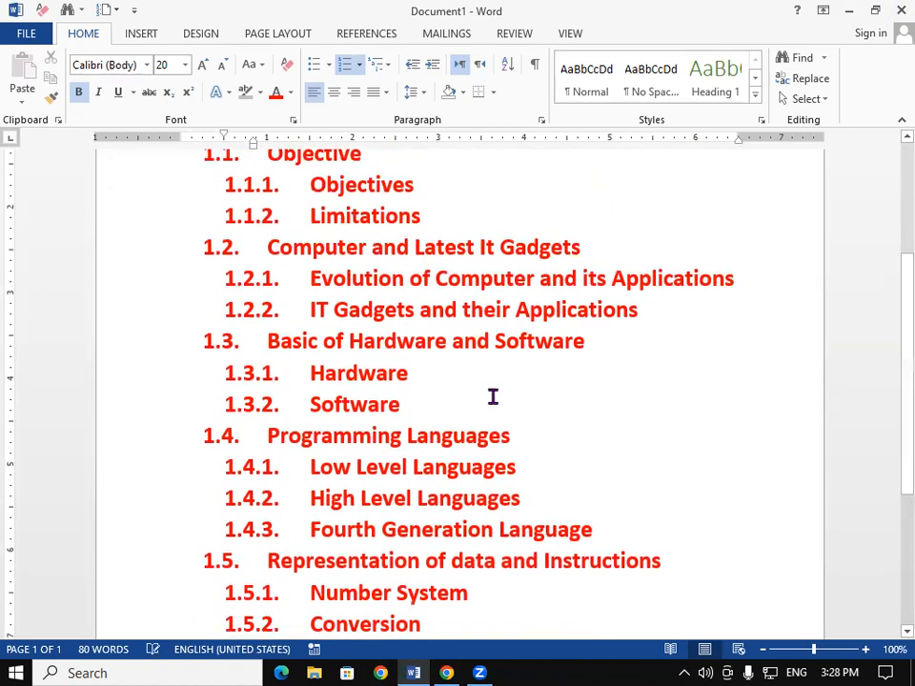
pyautogui.scroll(5, 491, 398)
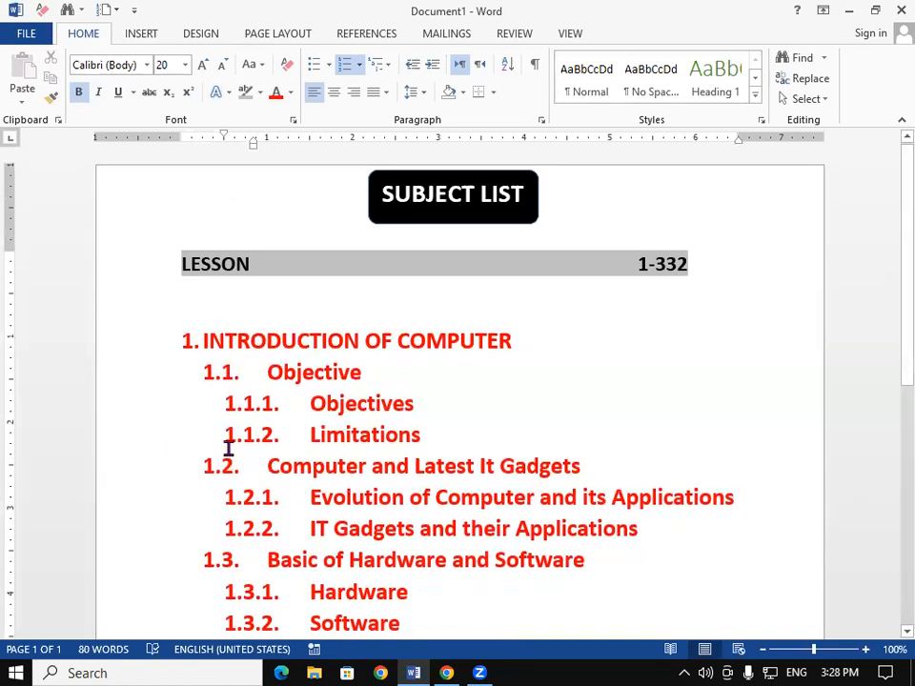
pyautogui.scroll(-2, 228, 444)
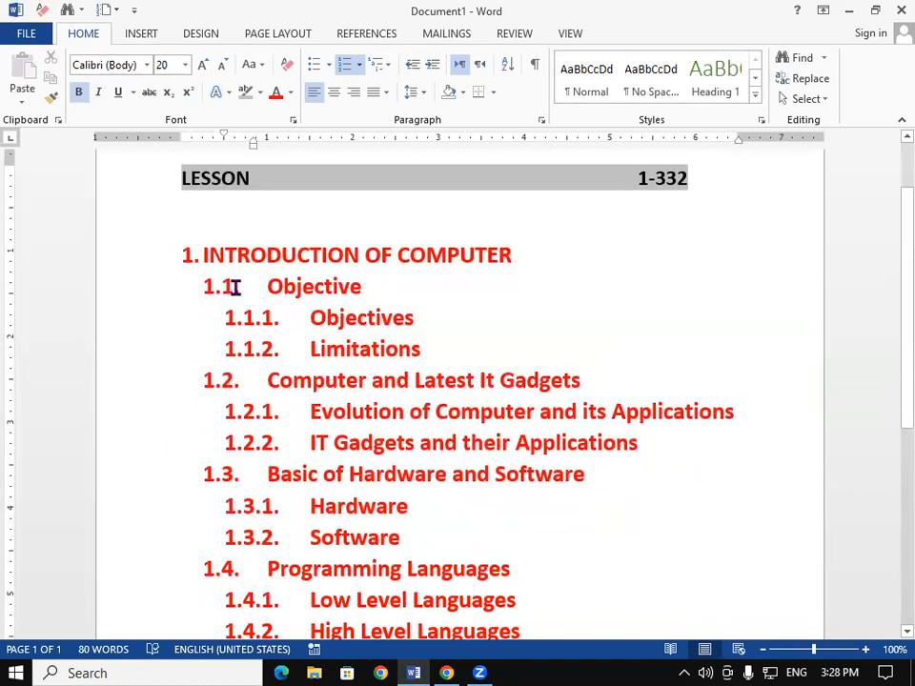
pyautogui.moveTo(213, 253); pyautogui.dragTo(434, 251)
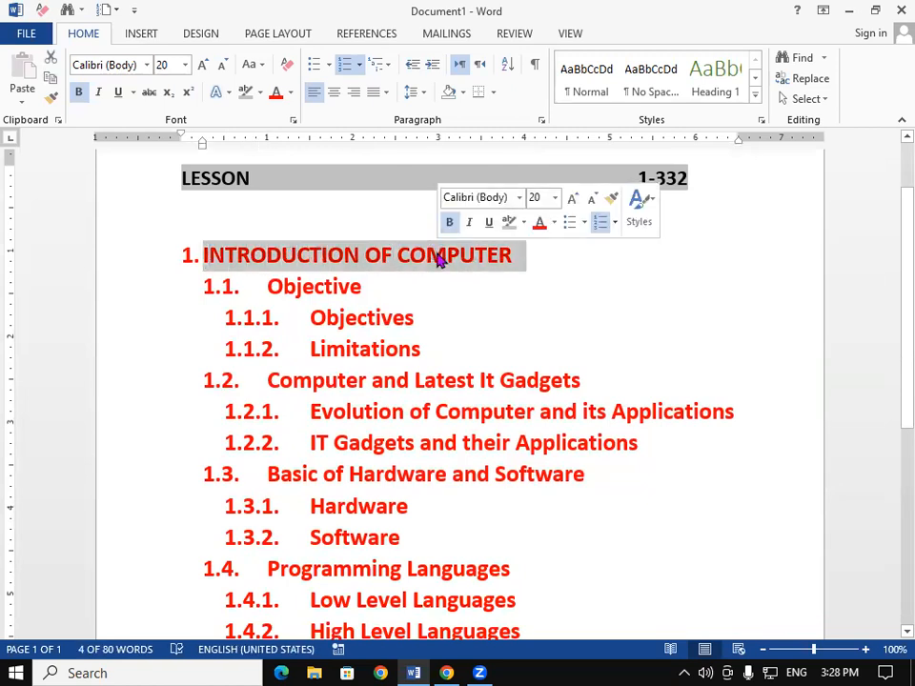
pyautogui.click(425, 376)
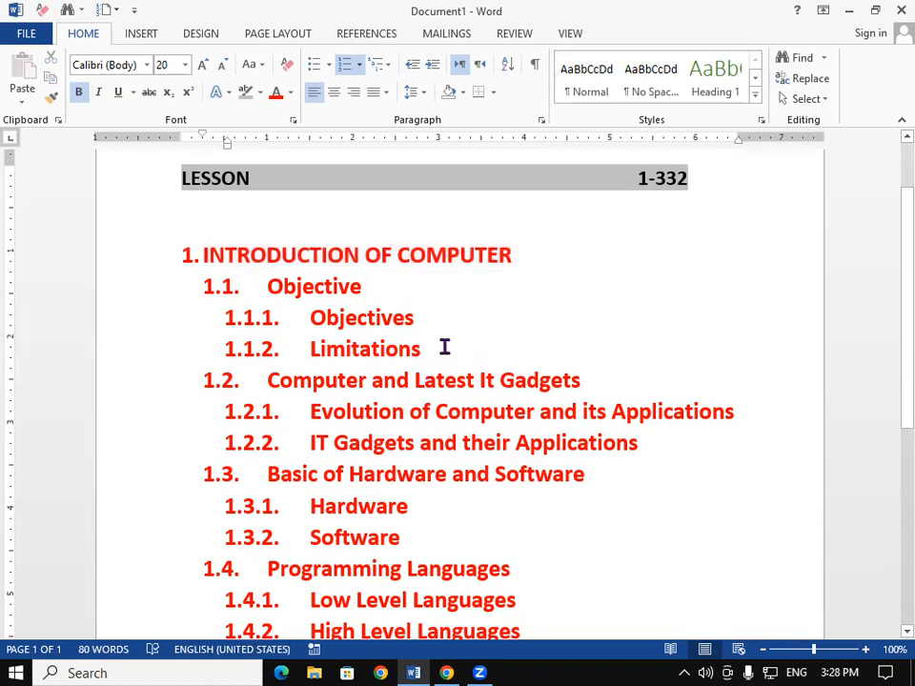
# - Colour the 1.1 heading "Objective" green
pyautogui.moveTo(269, 286); pyautogui.dragTo(363, 286)
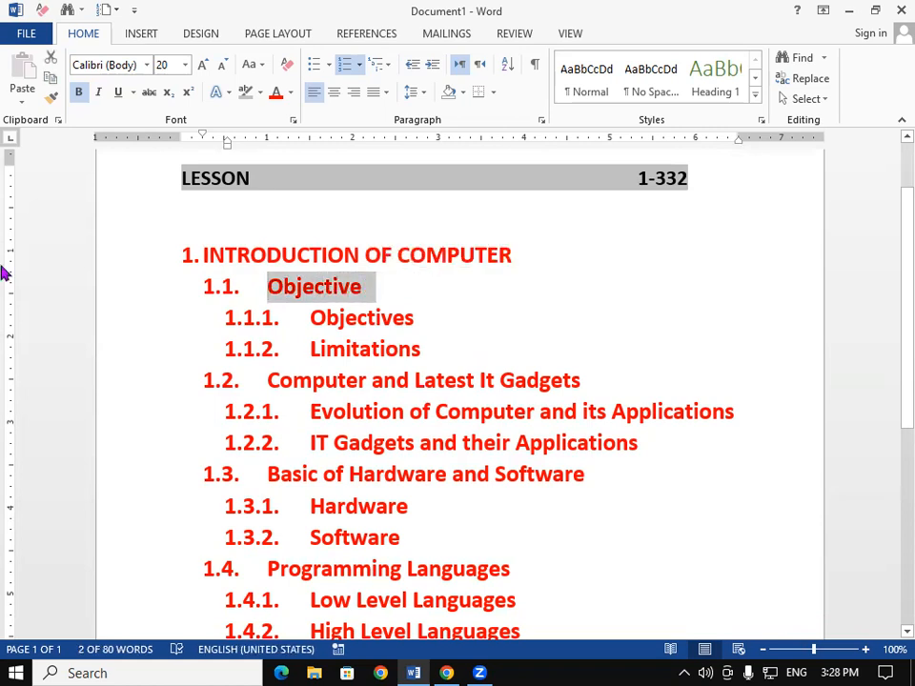
pyautogui.click(291, 92)
pyautogui.click(356, 253)
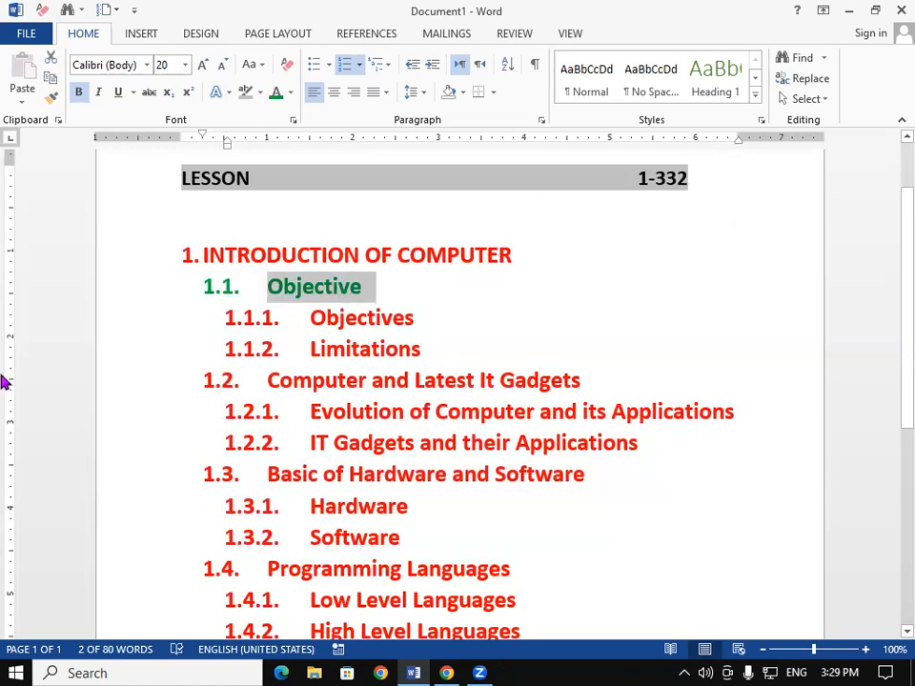
pyautogui.click(48, 99)
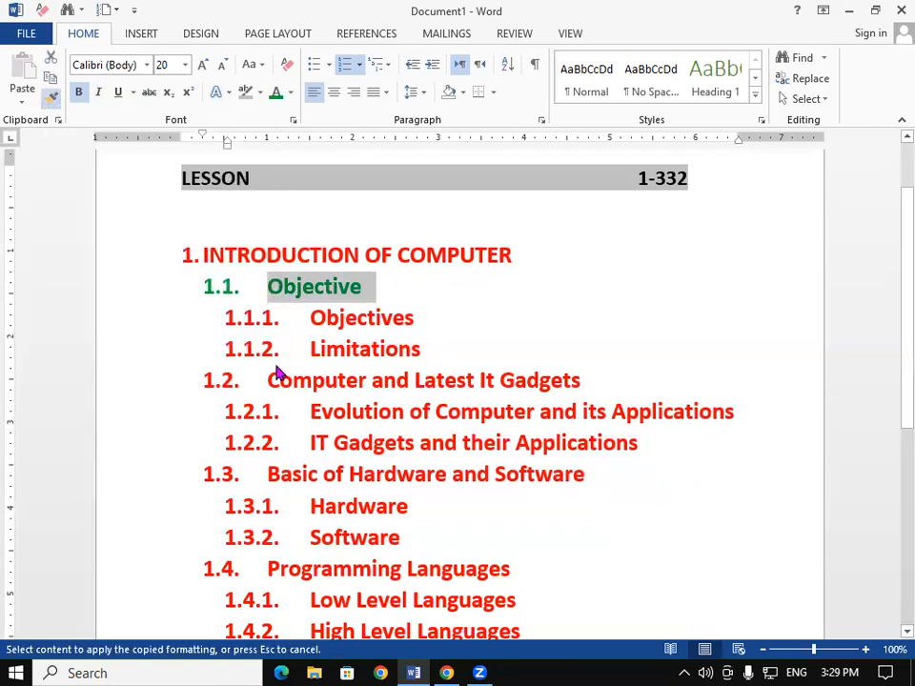
pyautogui.moveTo(267, 379); pyautogui.dragTo(569, 394)
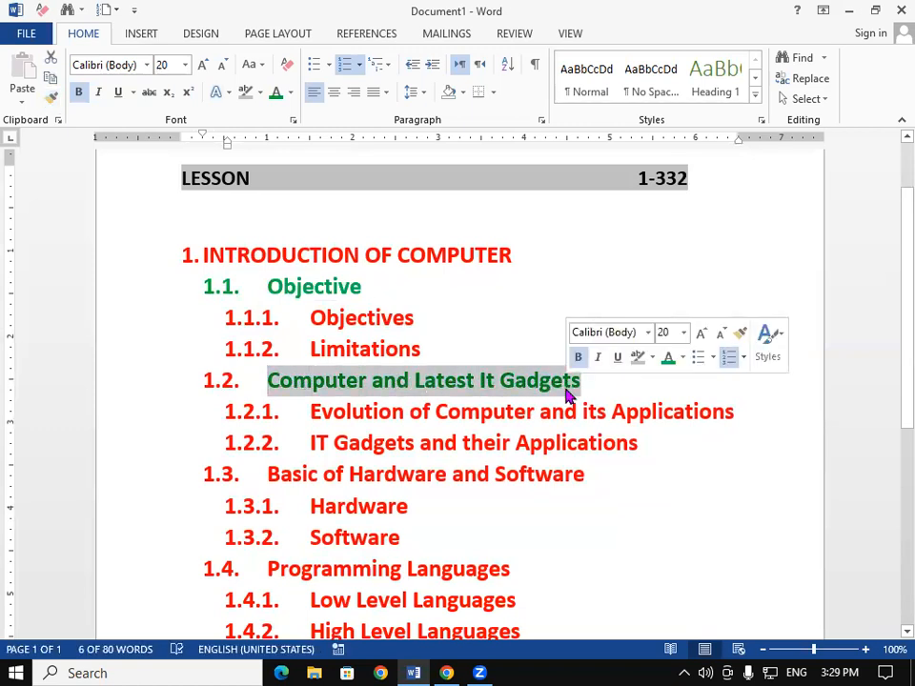
pyautogui.hotkey('ctrl', 'z')
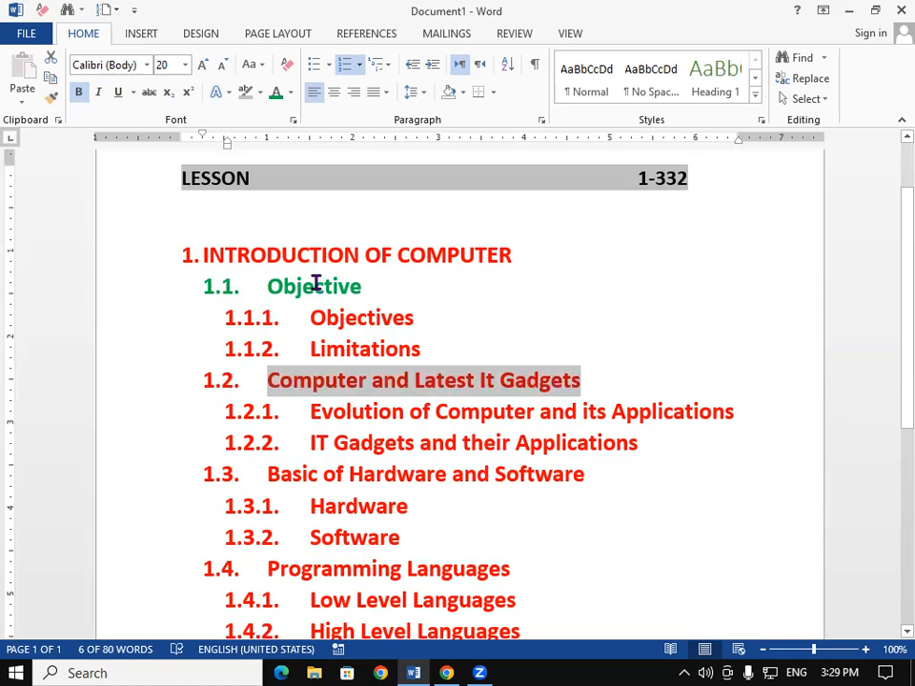
# - Copy the green formatting of "Objective" onto the 1.2 heading "Computer and Latest It Gadgets" with the Format Painter
pyautogui.moveTo(315, 286); pyautogui.dragTo(332, 285)
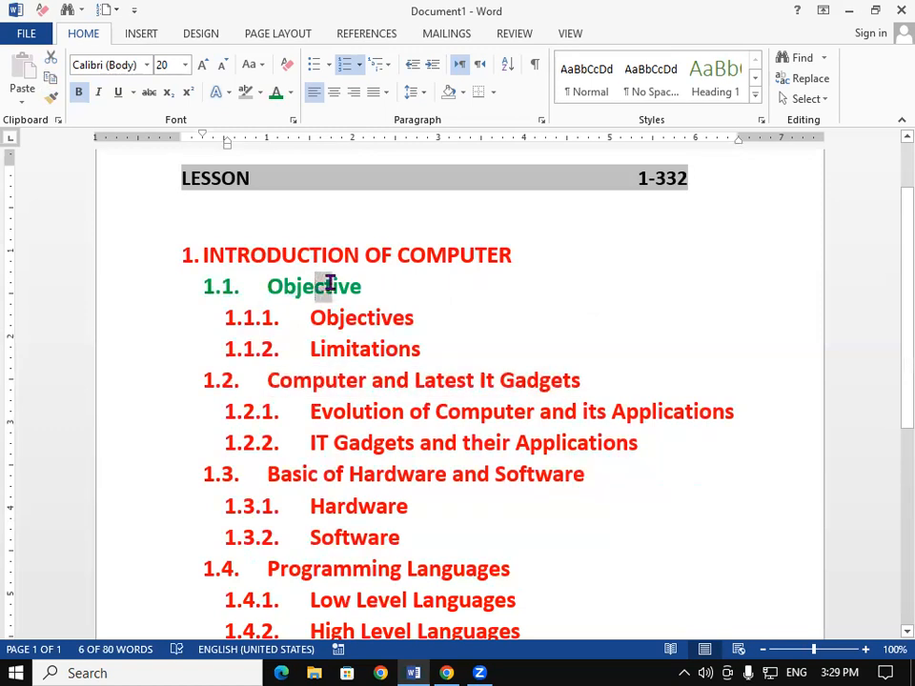
pyautogui.click(55, 105)
pyautogui.moveTo(579, 380)
pyautogui.mouseDown()
pyautogui.moveTo(443, 370)
pyautogui.moveTo(164, 378)
pyautogui.mouseUp()
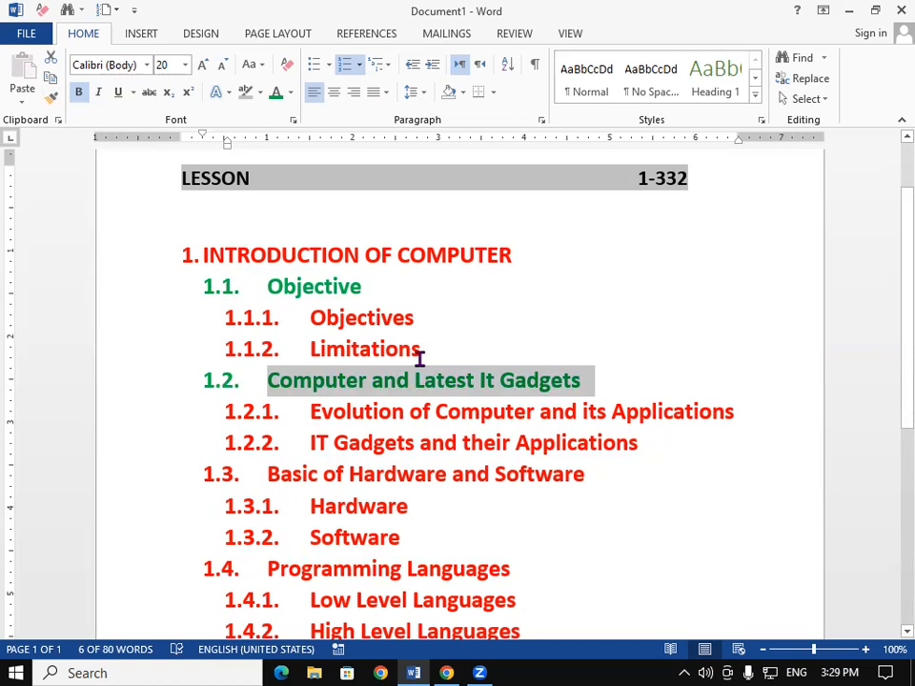
# - Paint the green heading formatting onto the 1.3 and 1.4 headings
pyautogui.click(52, 102)
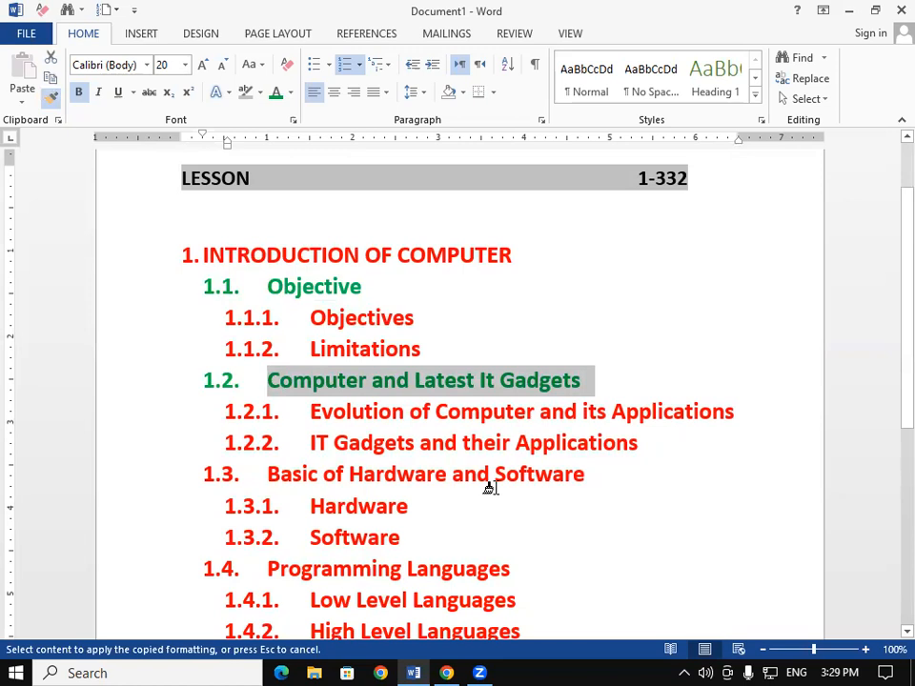
pyautogui.moveTo(576, 476)
pyautogui.mouseDown()
pyautogui.moveTo(418, 461)
pyautogui.moveTo(195, 475)
pyautogui.mouseUp()
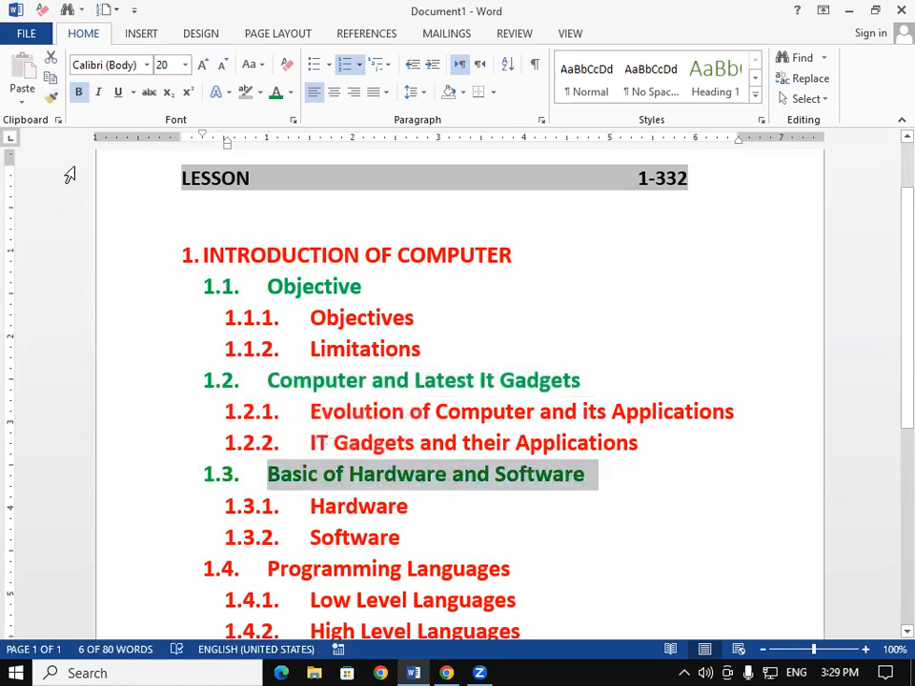
pyautogui.click(52, 102)
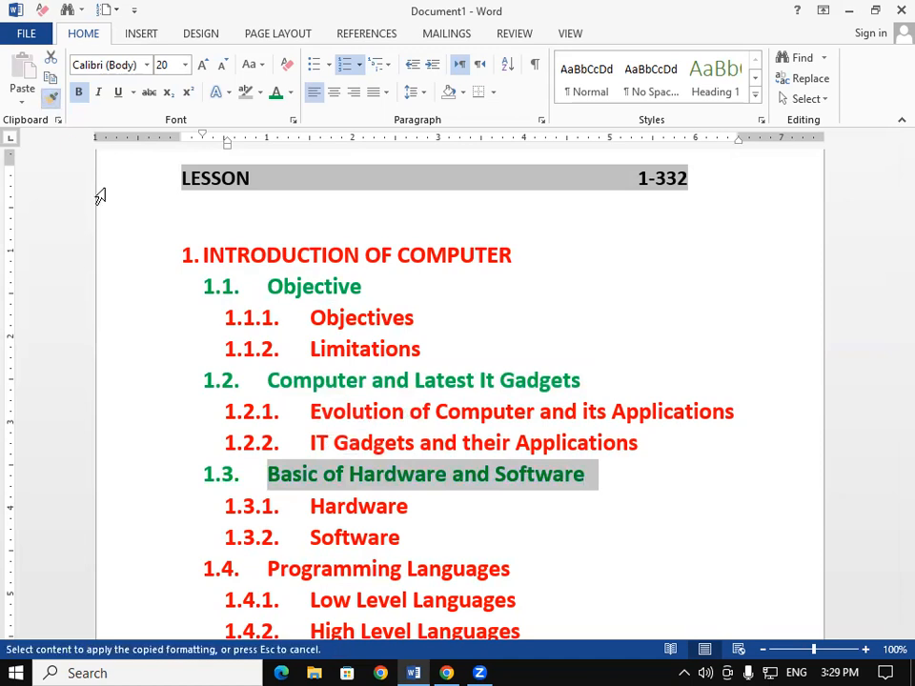
pyautogui.click(503, 572)
pyautogui.moveTo(503, 572); pyautogui.dragTo(252, 574)
# - Paint the green heading formatting onto the 1.5 heading "Representation of data and Instructions"
pyautogui.scroll(-1, 247, 569)
pyautogui.scroll(-3, 247, 569)
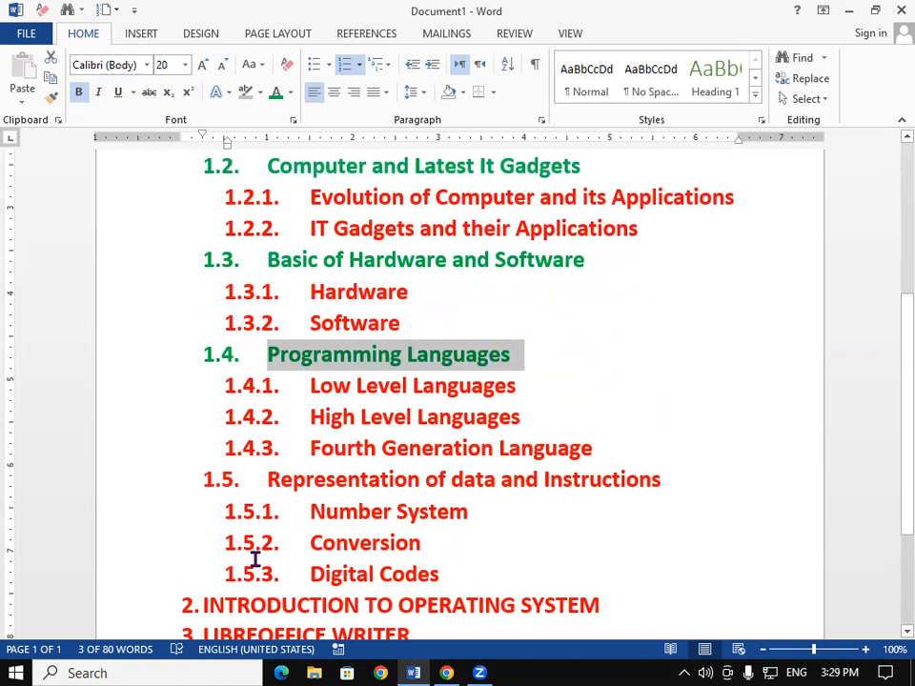
pyautogui.click(52, 96)
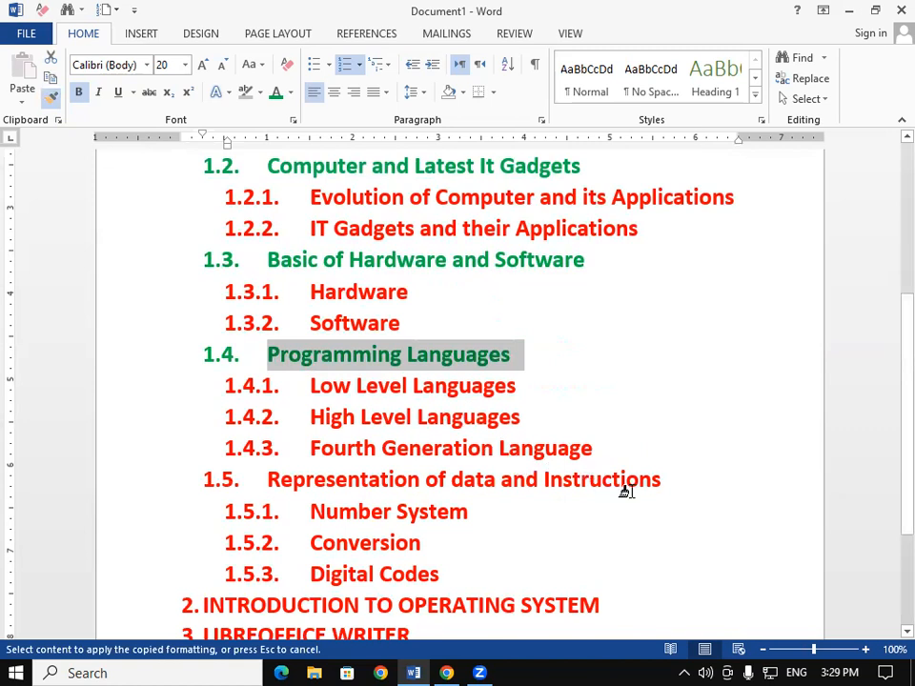
pyautogui.moveTo(656, 480)
pyautogui.mouseDown()
pyautogui.moveTo(568, 474)
pyautogui.moveTo(164, 490)
pyautogui.mouseUp()
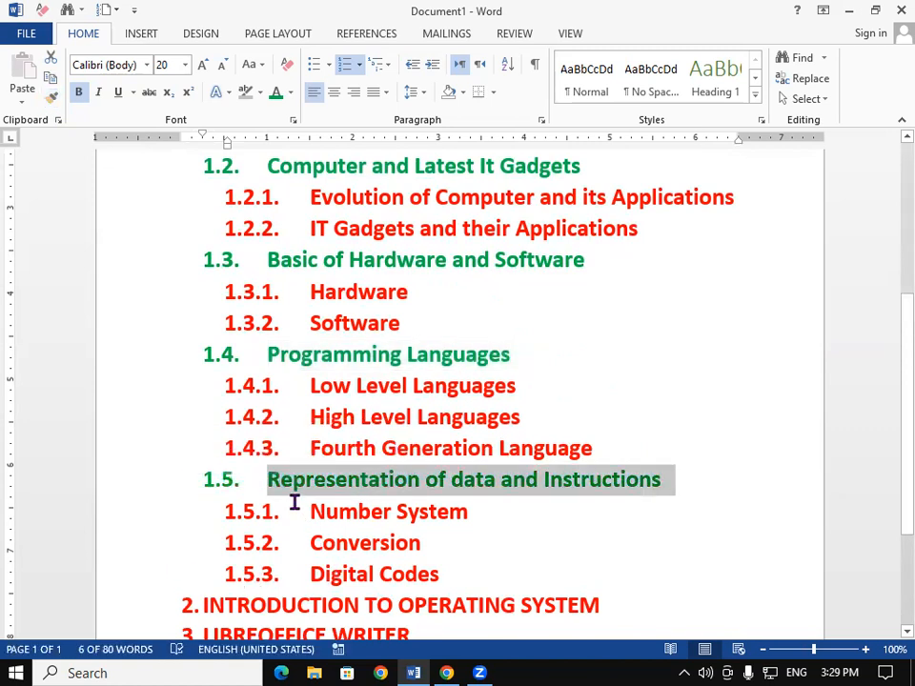
# - Colour the sub-item "Objectives" (1.1.1) black
pyautogui.scroll(-1, 301, 557)
pyautogui.scroll(6, 305, 551)
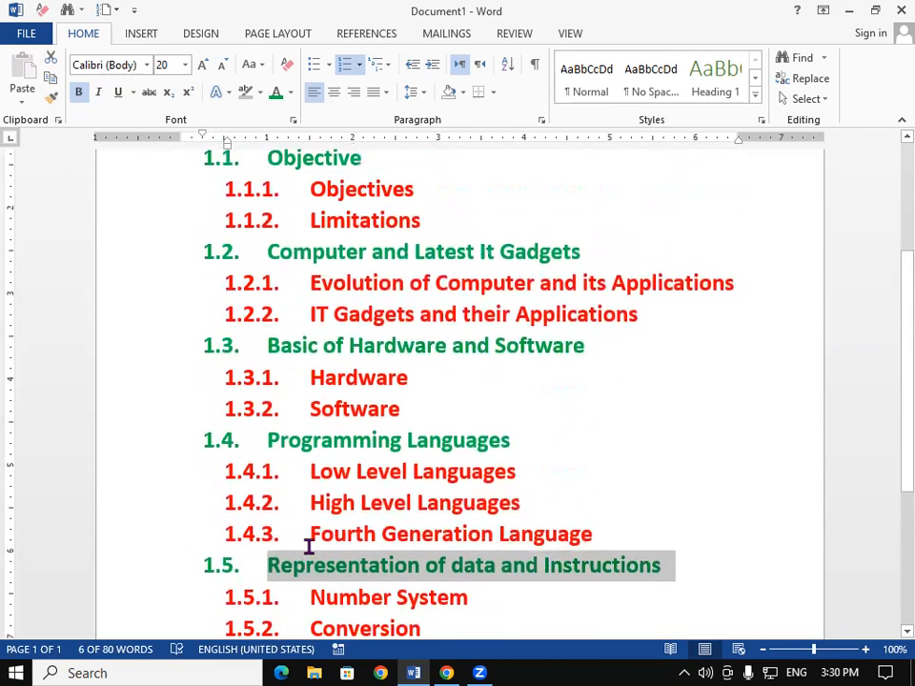
pyautogui.moveTo(248, 303); pyautogui.dragTo(284, 302)
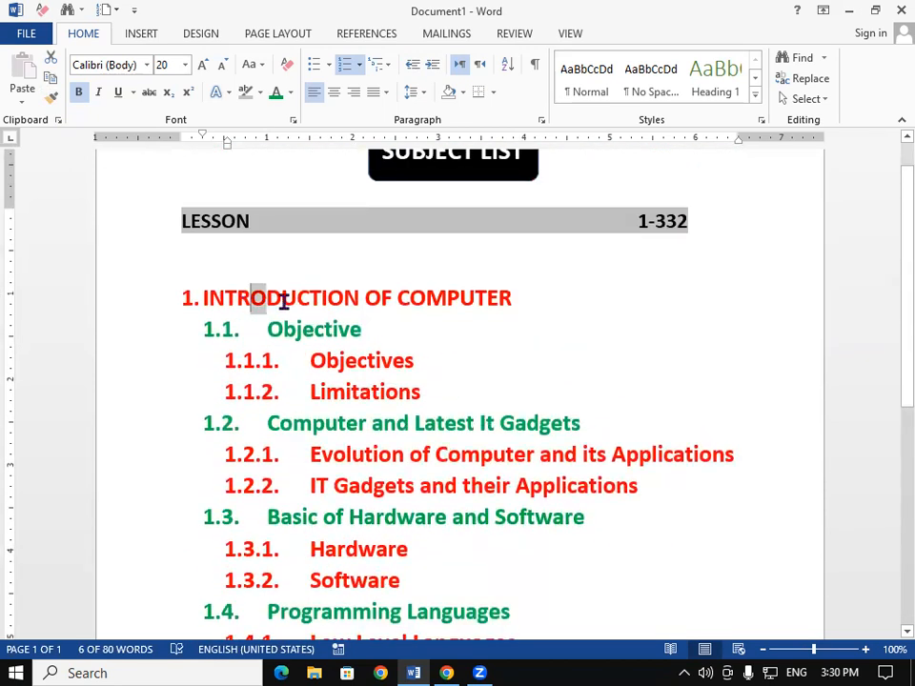
pyautogui.click(297, 330)
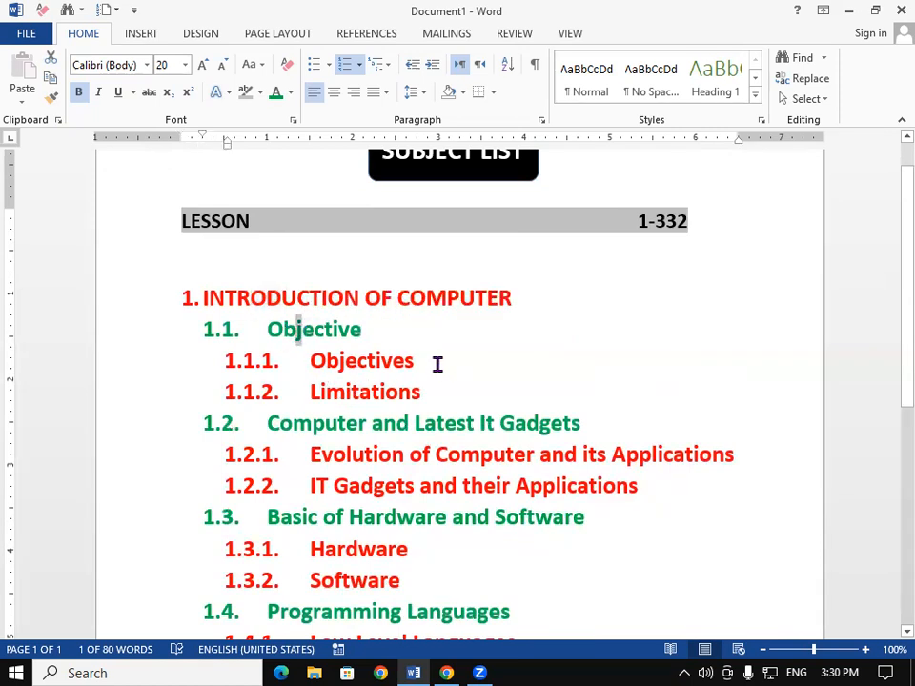
pyautogui.moveTo(384, 361); pyautogui.dragTo(249, 367)
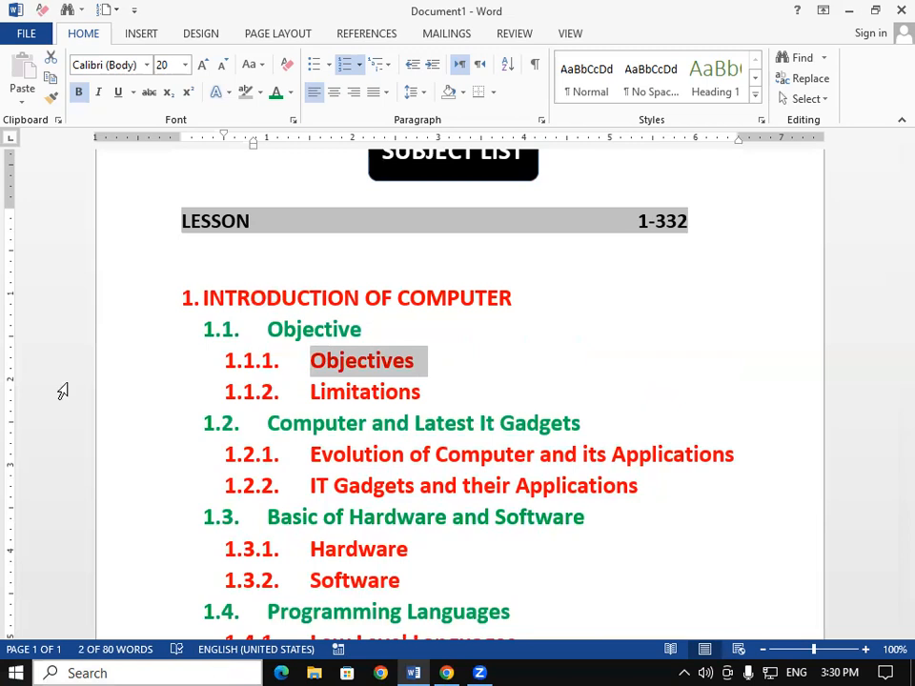
pyautogui.click(291, 93)
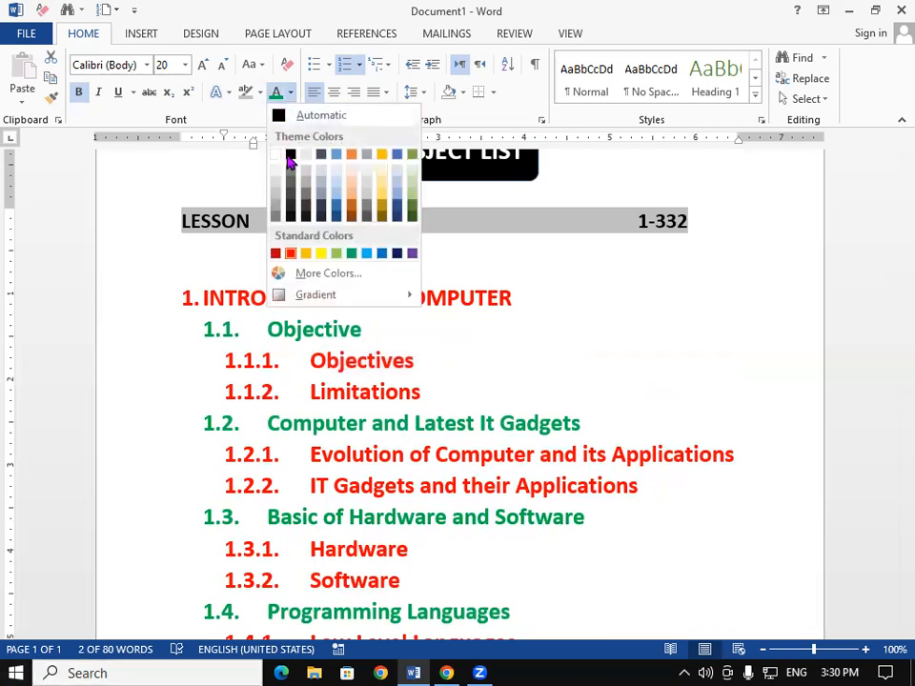
pyautogui.click(291, 158)
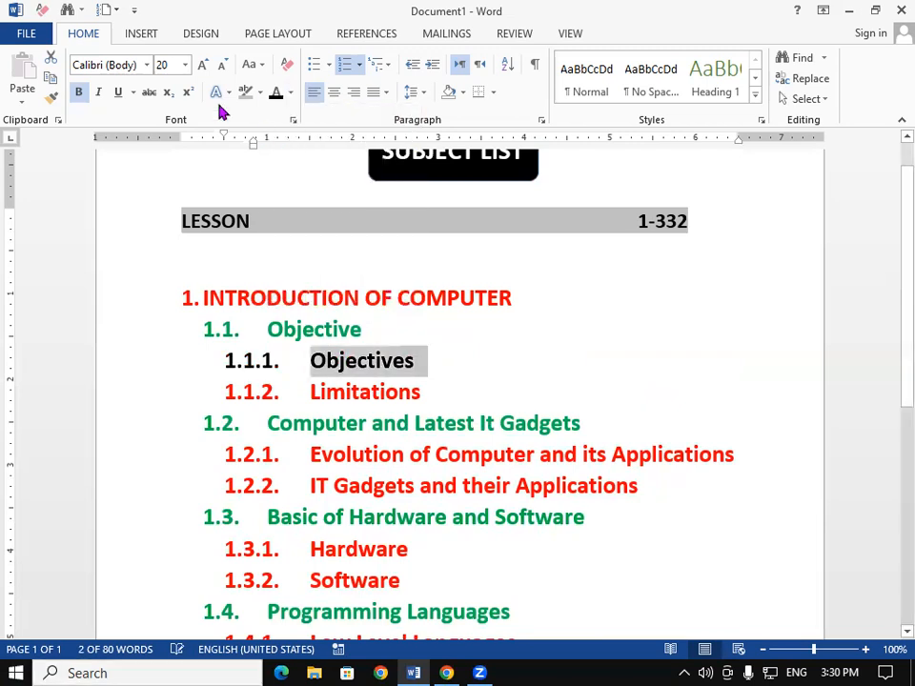
# - Paint the black formatting onto sub-items 1.1.2, 1.2.1 and 1.2.2 with the Format Painter
pyautogui.click(52, 98)
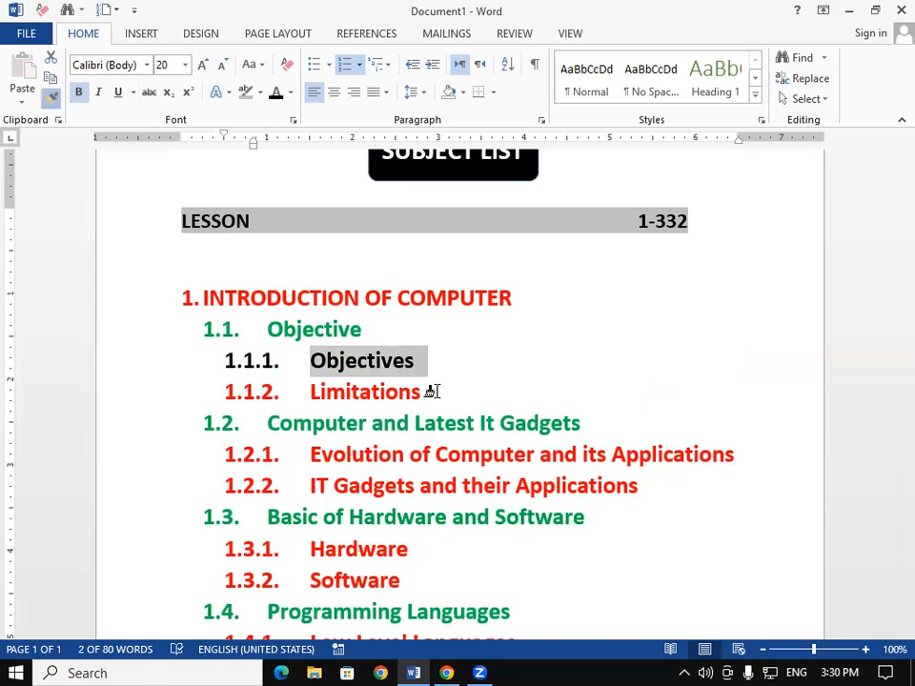
pyautogui.moveTo(431, 392); pyautogui.dragTo(271, 380)
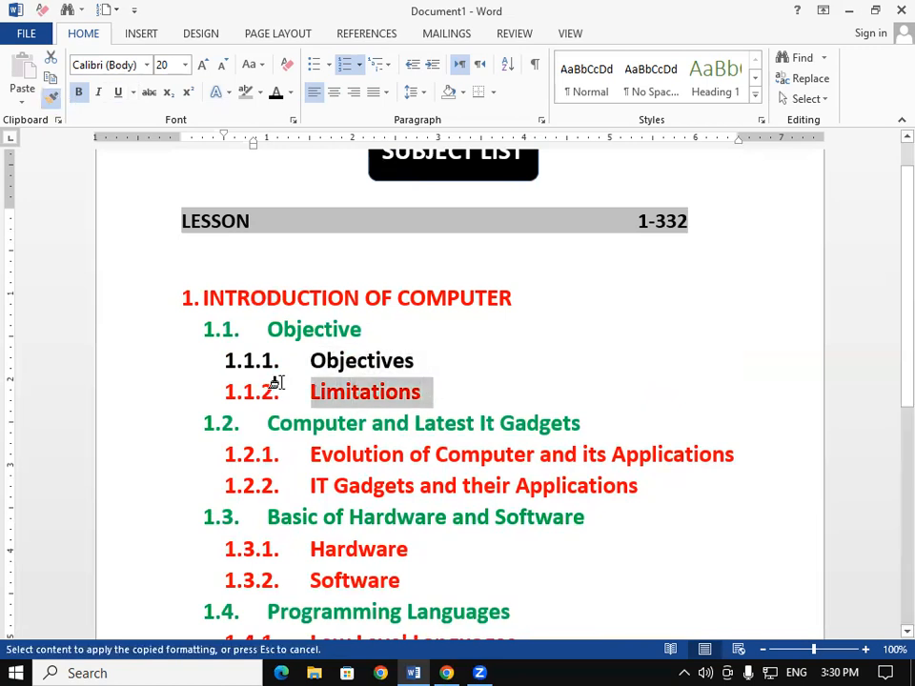
pyautogui.click(53, 98)
pyautogui.moveTo(727, 450)
pyautogui.mouseDown()
pyautogui.moveTo(637, 477)
pyautogui.moveTo(506, 460)
pyautogui.moveTo(250, 470)
pyautogui.mouseUp()
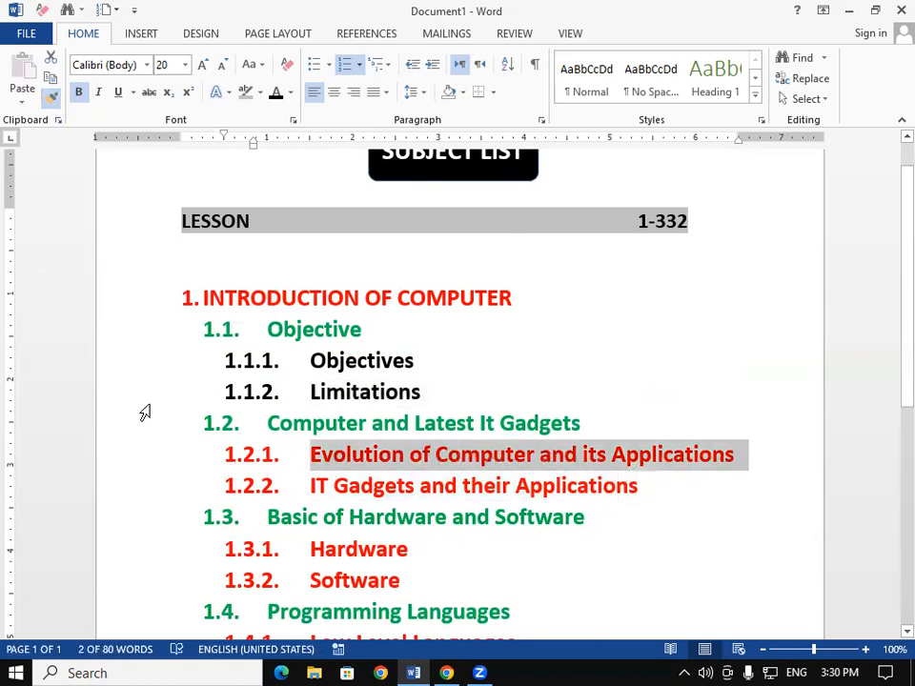
pyautogui.click(53, 96)
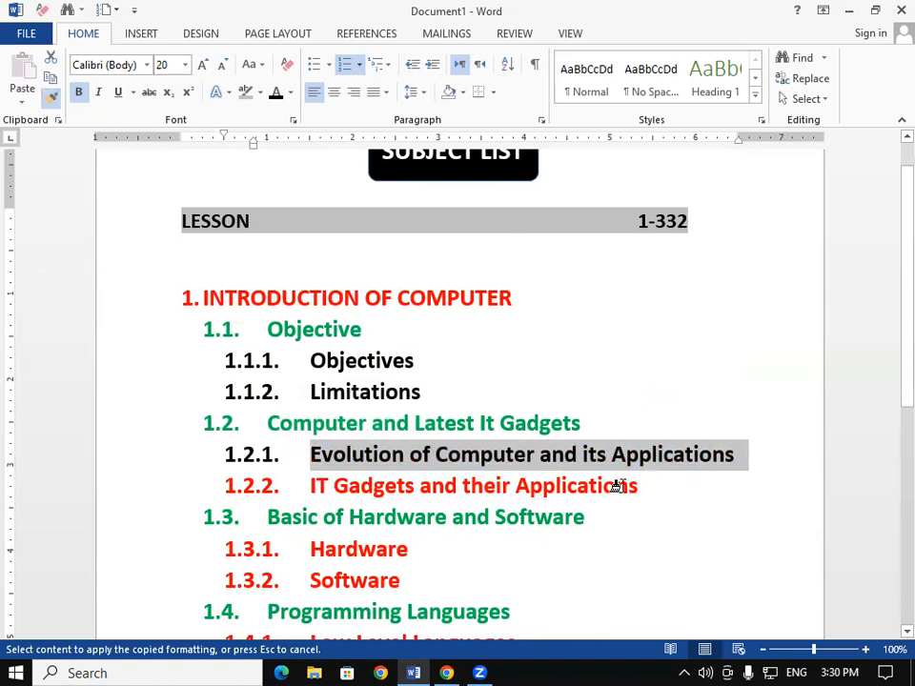
pyautogui.moveTo(633, 486); pyautogui.dragTo(229, 491)
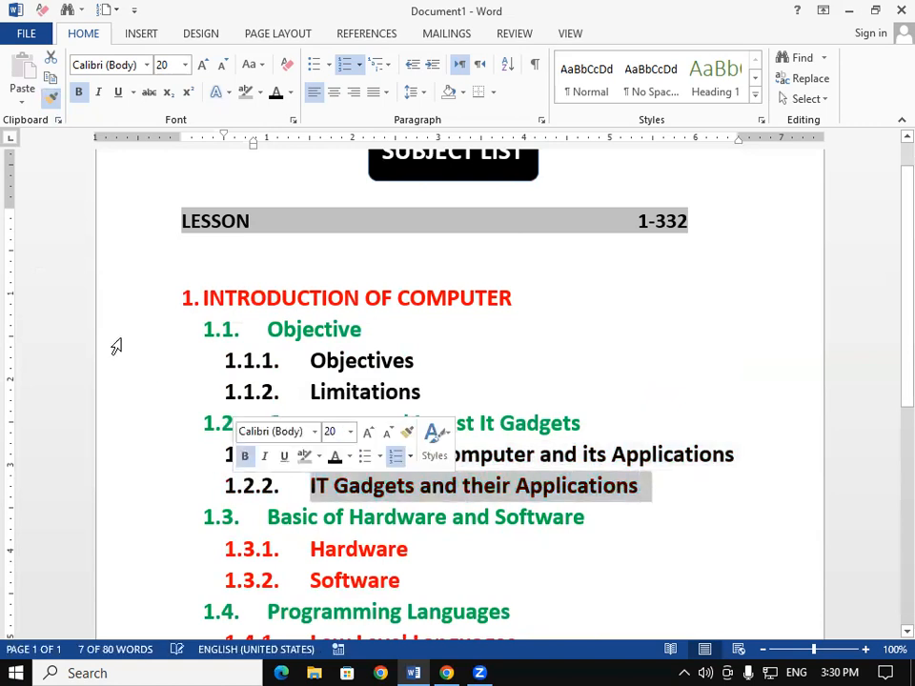
# - Paint the black formatting onto sub-items "Software" and "Hardware" under 1.3
pyautogui.click(52, 96)
pyautogui.scroll(-4, 314, 374)
pyautogui.moveTo(410, 332)
pyautogui.mouseDown()
pyautogui.moveTo(368, 368)
pyautogui.moveTo(303, 363)
pyautogui.moveTo(391, 366)
pyautogui.moveTo(401, 353)
pyautogui.moveTo(351, 374)
pyautogui.mouseUp()
pyautogui.click(423, 372)
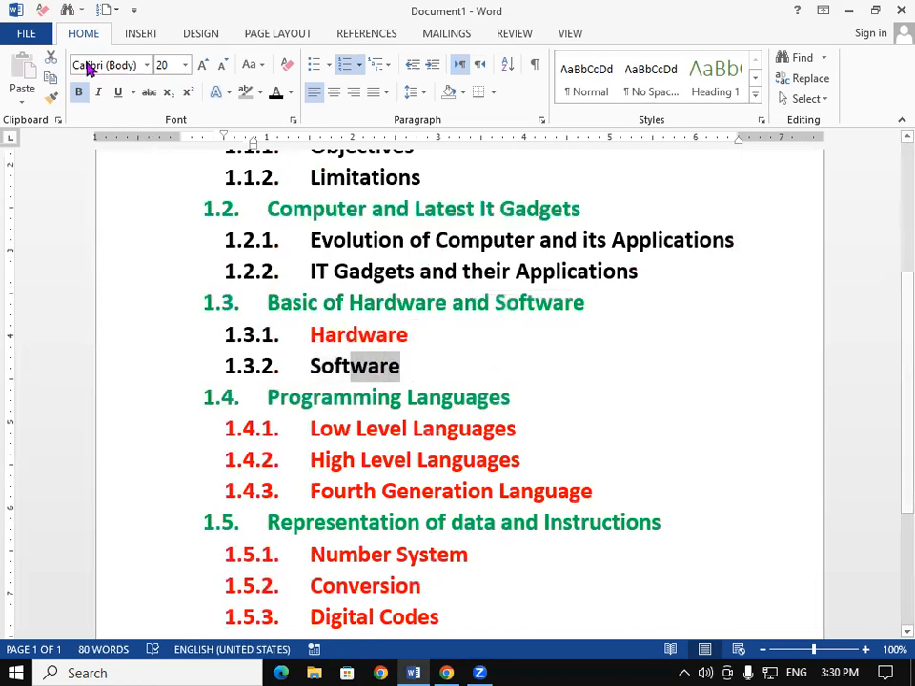
pyautogui.click(53, 97)
pyautogui.moveTo(429, 335); pyautogui.dragTo(420, 339)
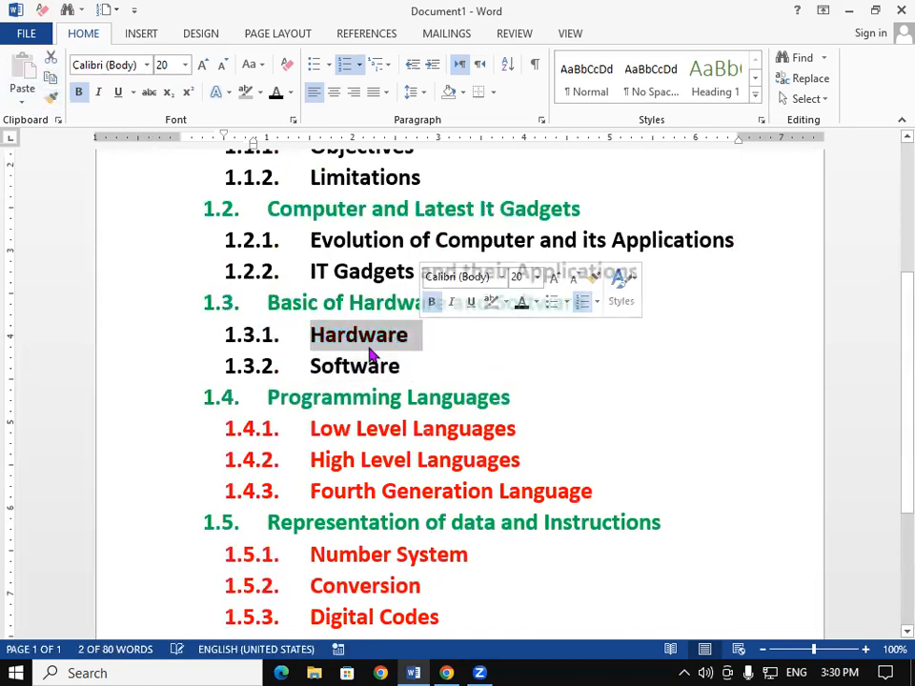
# - Paint the black formatting onto all sub-items under 1.4 and 1.5
pyautogui.click(53, 98)
pyautogui.moveTo(595, 494)
pyautogui.mouseDown()
pyautogui.moveTo(467, 509)
pyautogui.moveTo(378, 470)
pyautogui.moveTo(234, 441)
pyautogui.moveTo(176, 414)
pyautogui.mouseUp()
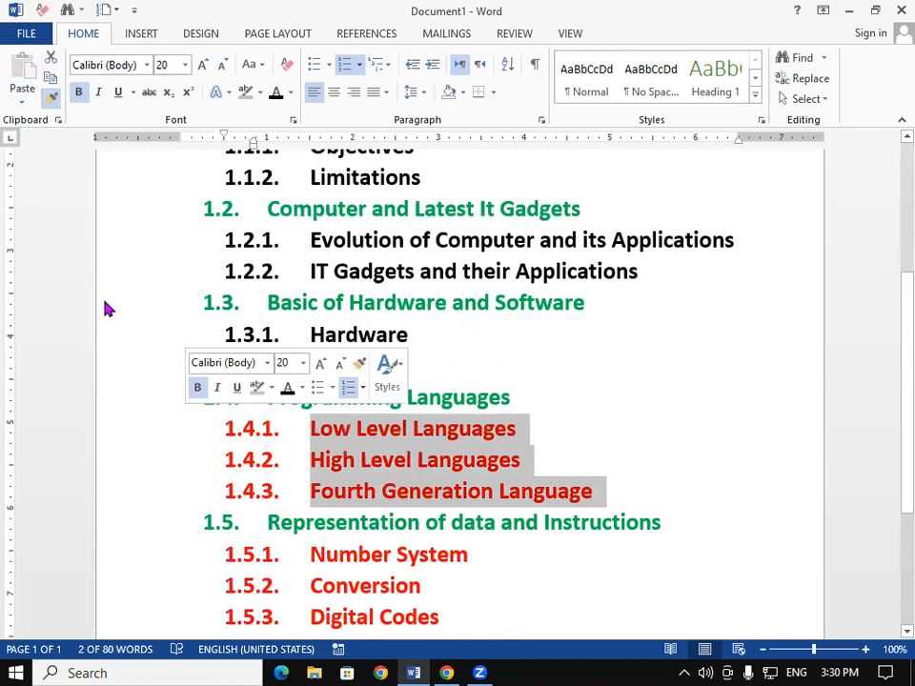
pyautogui.click(51, 97)
pyautogui.scroll(-5, 478, 489)
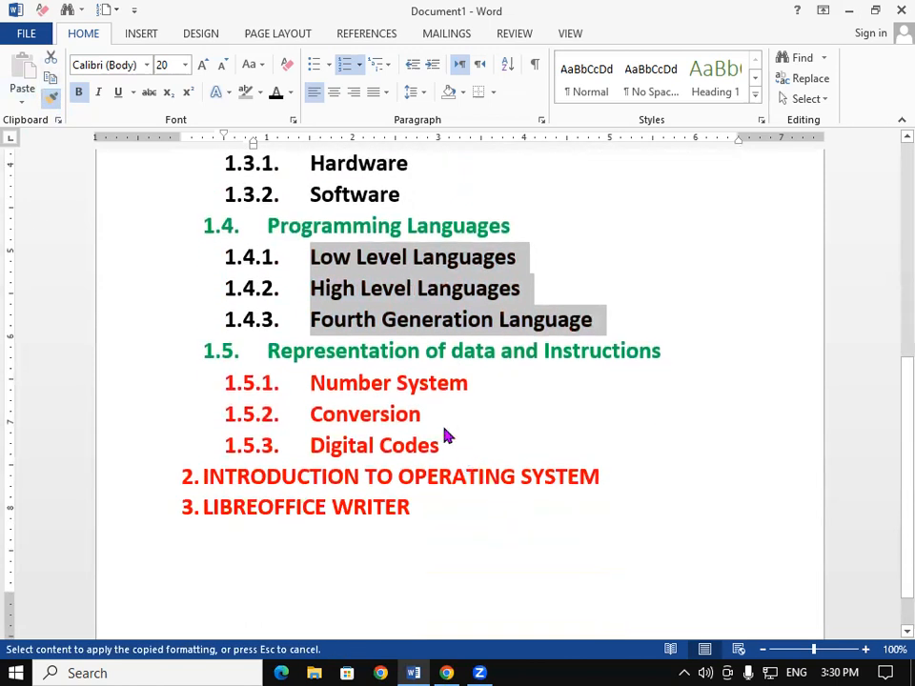
pyautogui.moveTo(439, 441)
pyautogui.mouseDown()
pyautogui.moveTo(384, 445)
pyautogui.moveTo(279, 417)
pyautogui.moveTo(247, 382)
pyautogui.mouseUp()
pyautogui.click(548, 584)
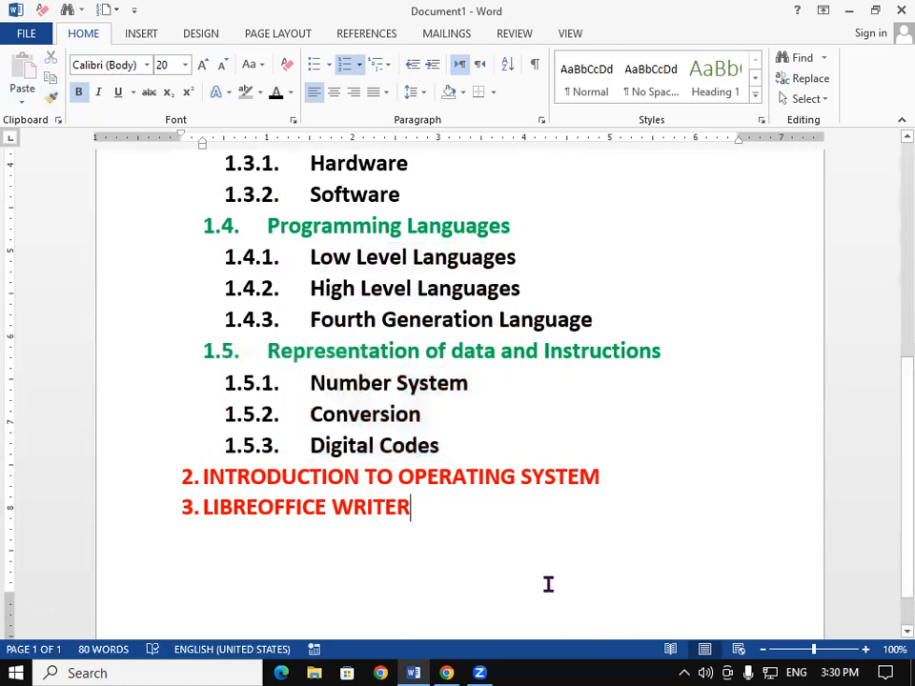
pyautogui.scroll(10, 548, 584)
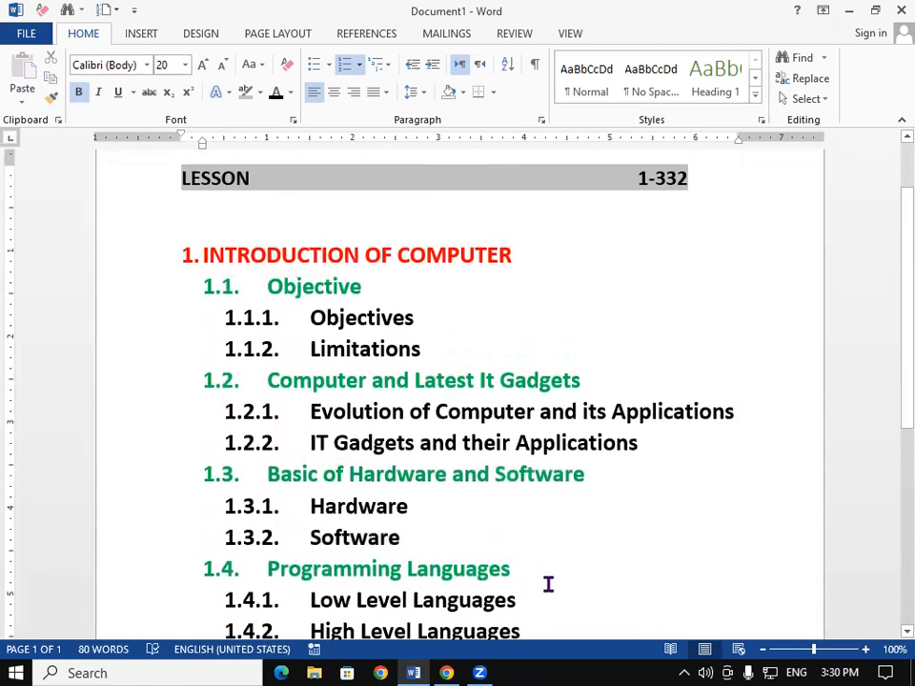
pyautogui.scroll(-11, 548, 584)
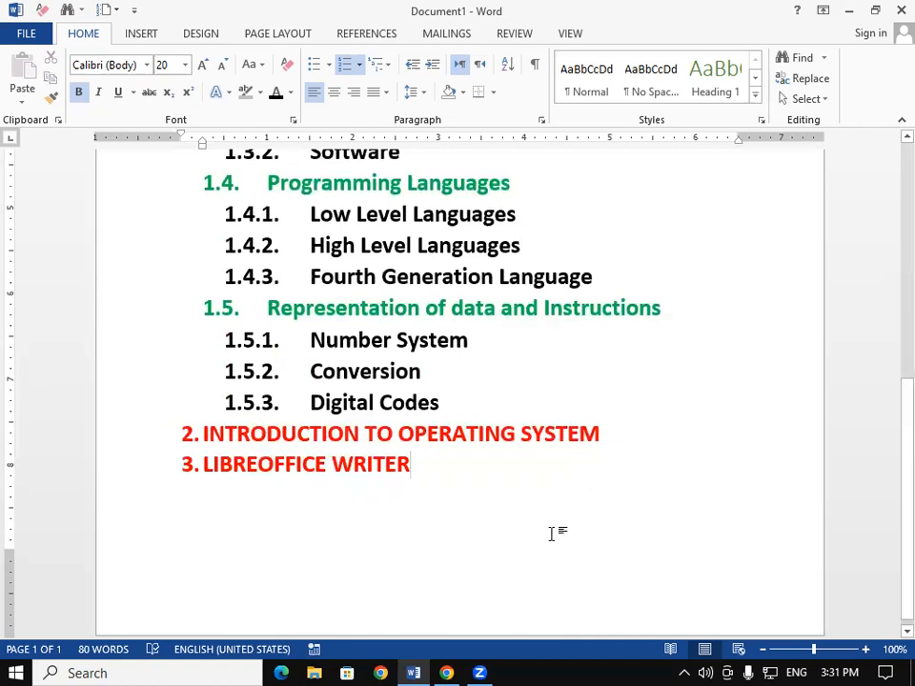
# - Add a new sub-item 2.1 "Objectives" under the "INTRODUCTION TO OPERATING SYSTEM" lesson
pyautogui.click(608, 429)
pyautogui.press('Return')
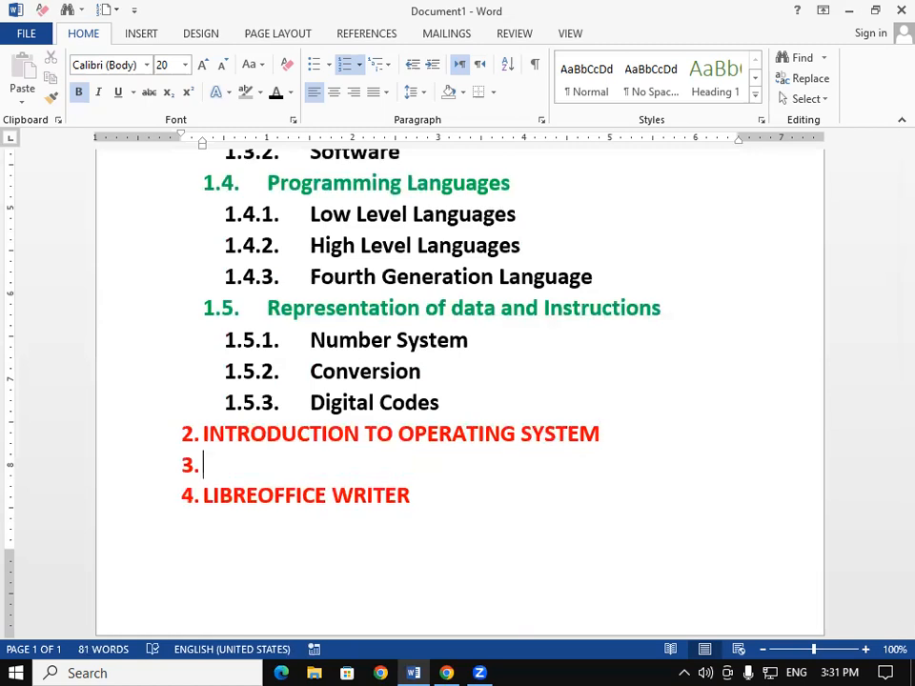
pyautogui.press('Tab')
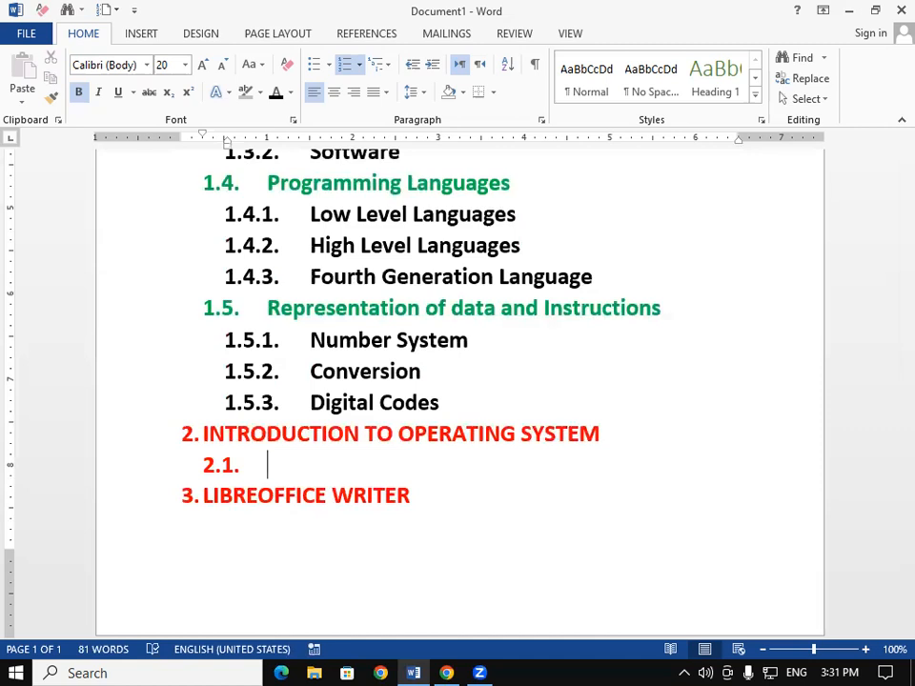
pyautogui.write('Objectives')
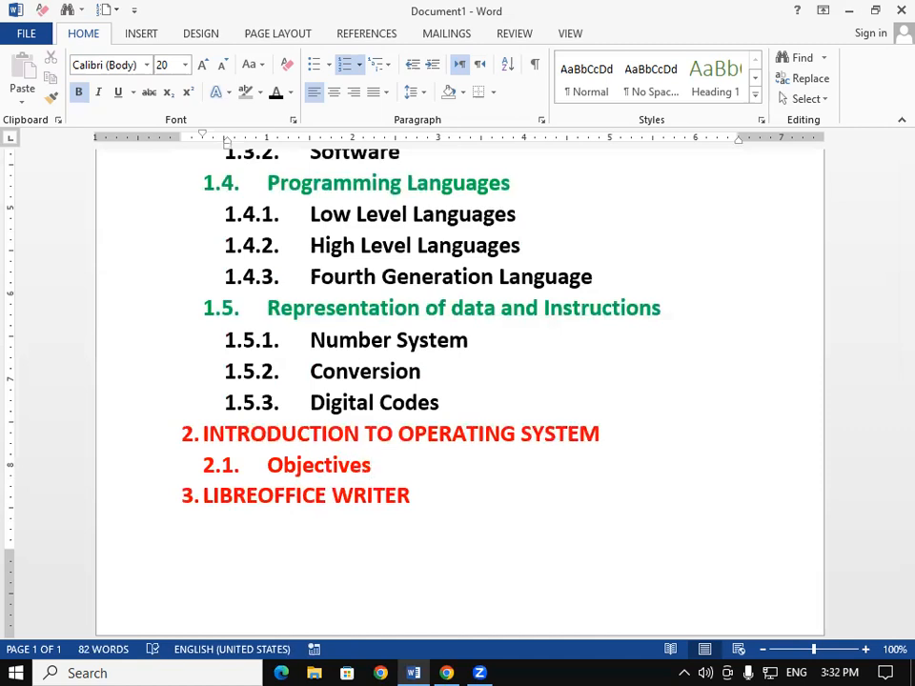
# - Add sub-item 2.2 "Operating System" below Objectives
pyautogui.press('Return')
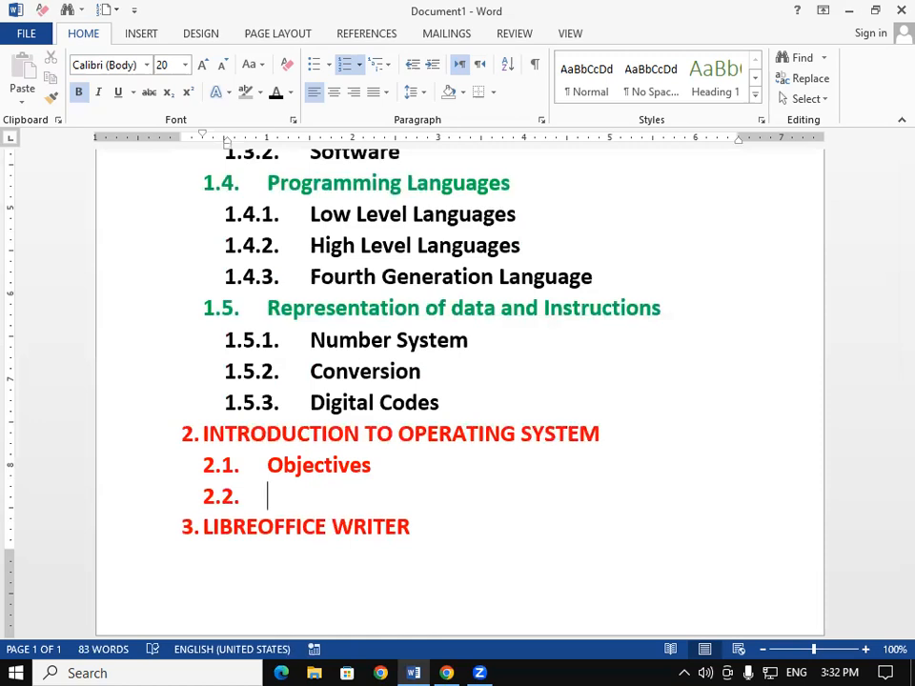
pyautogui.write('Ope')
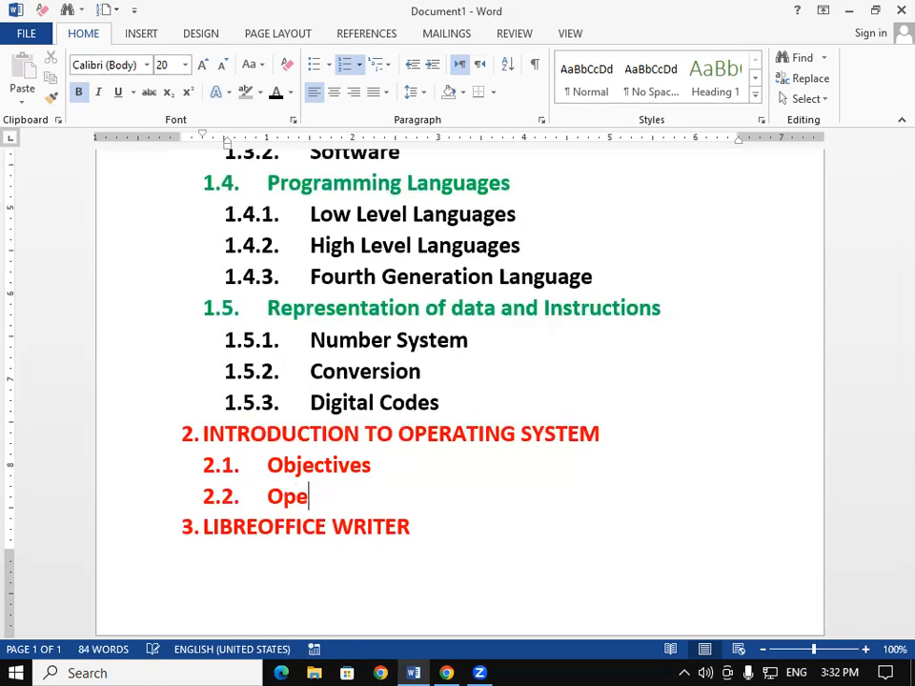
pyautogui.write('ratin')
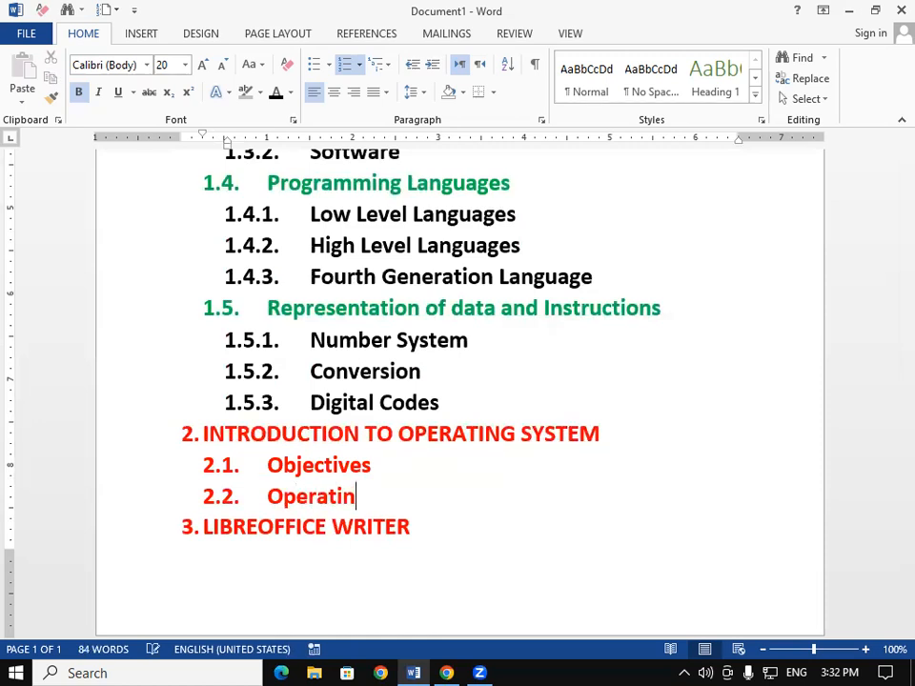
pyautogui.write('g System')
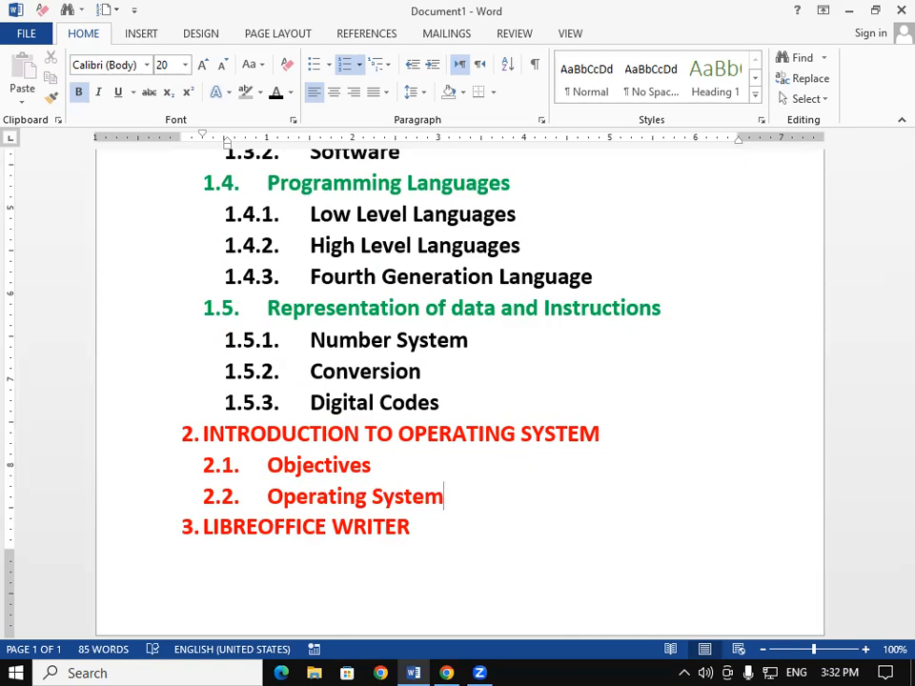
# - Add sub-item 2.3 "Introduction of Ubuntu Operating System"
pyautogui.press('Return')
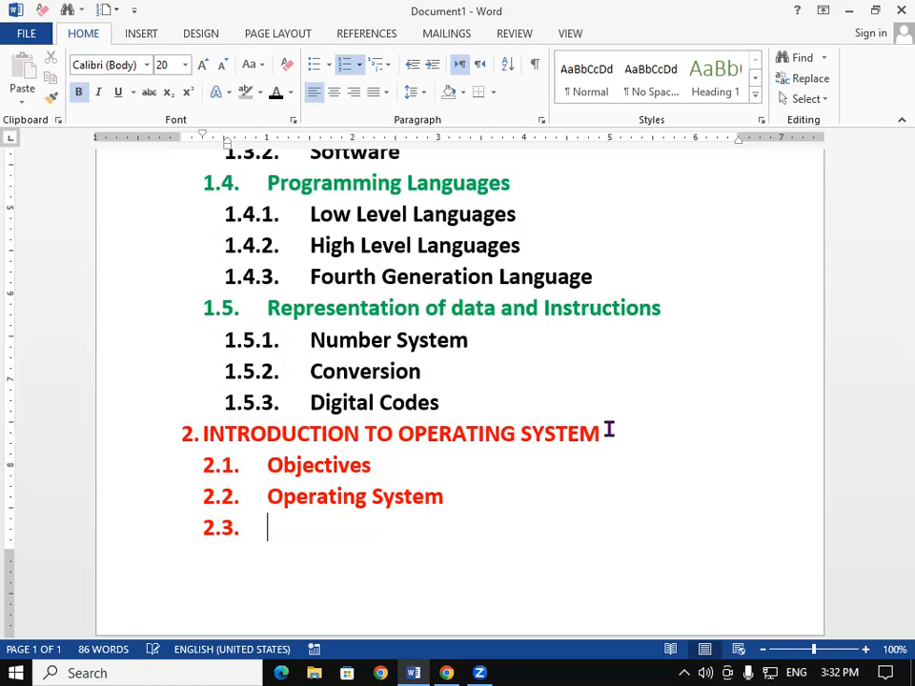
pyautogui.write('Intro')
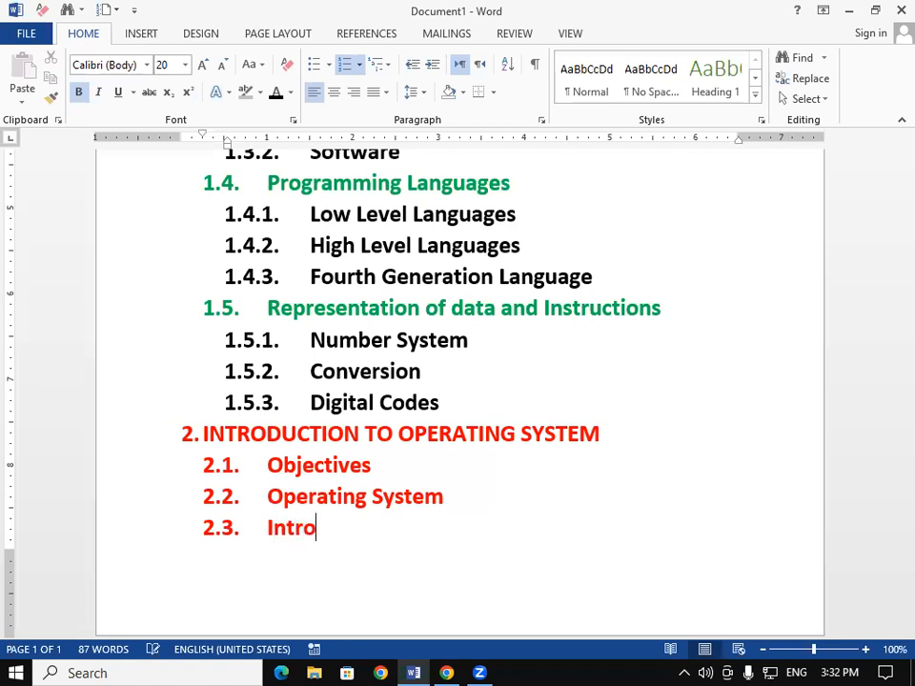
pyautogui.write('ducti')
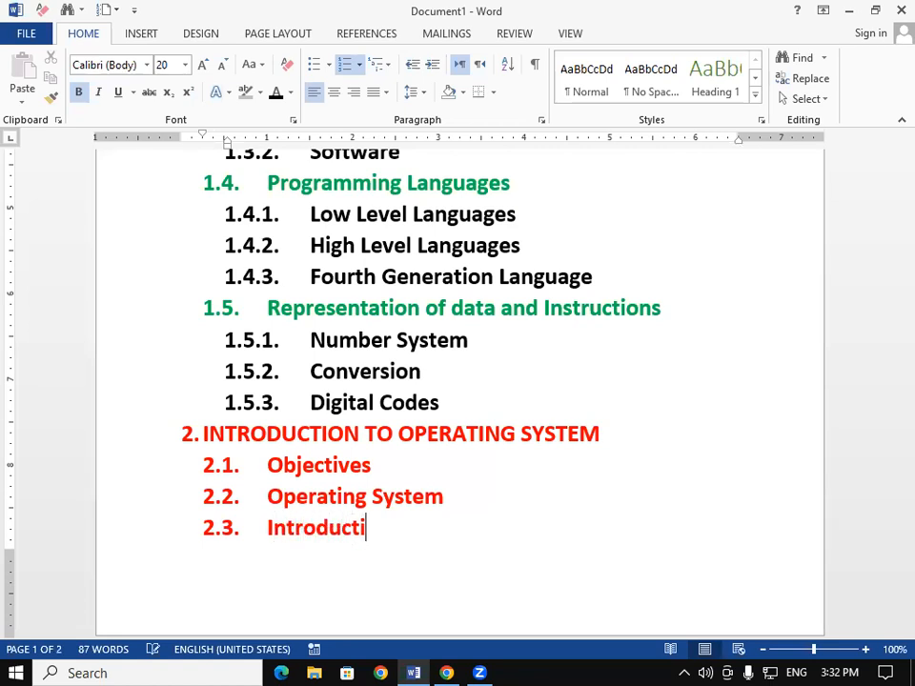
pyautogui.write('on of ')
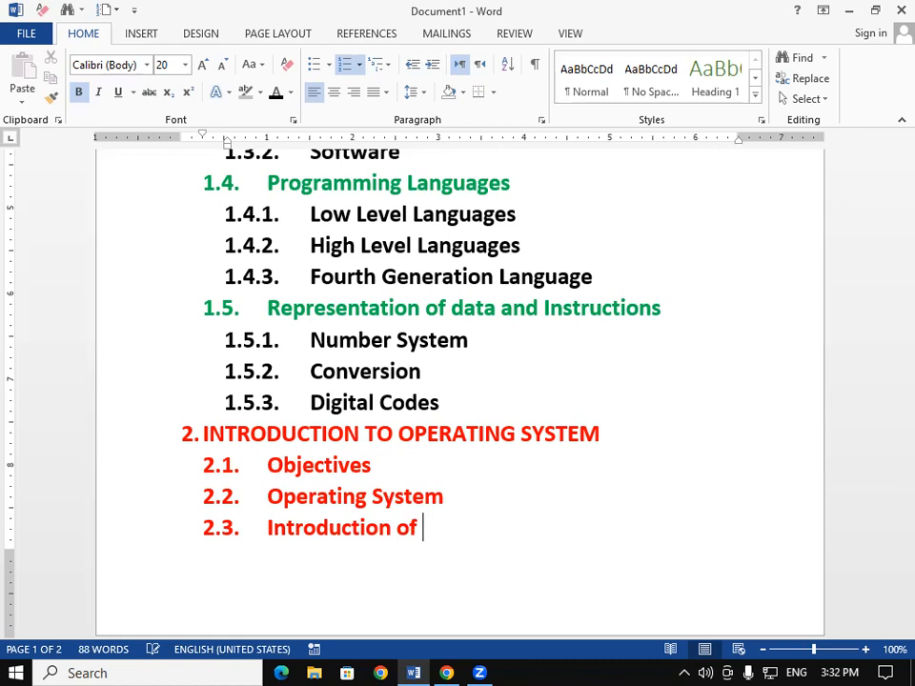
pyautogui.write('Ubuntu')
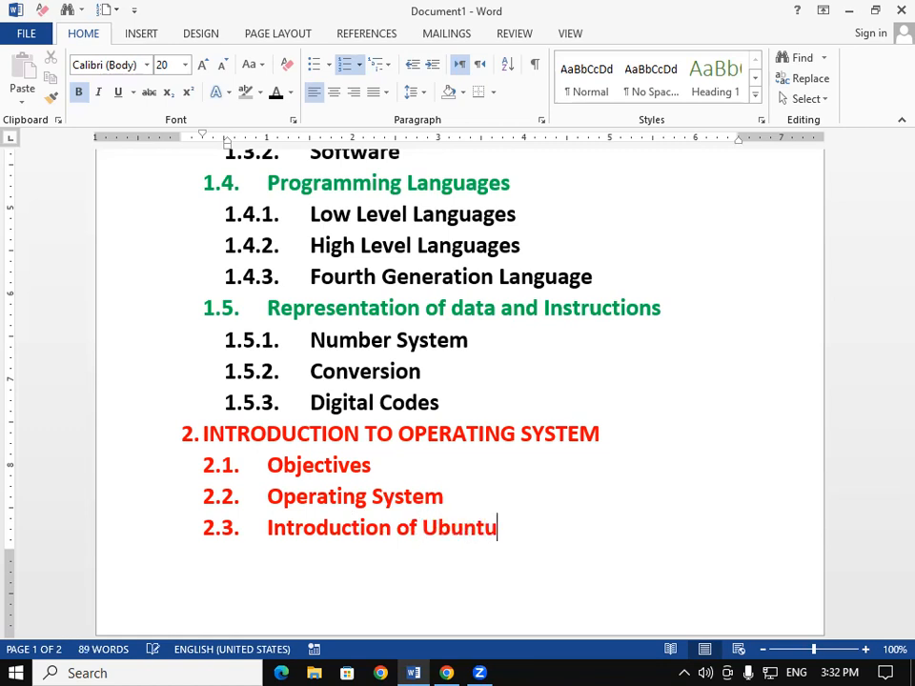
pyautogui.write(' Operatin')
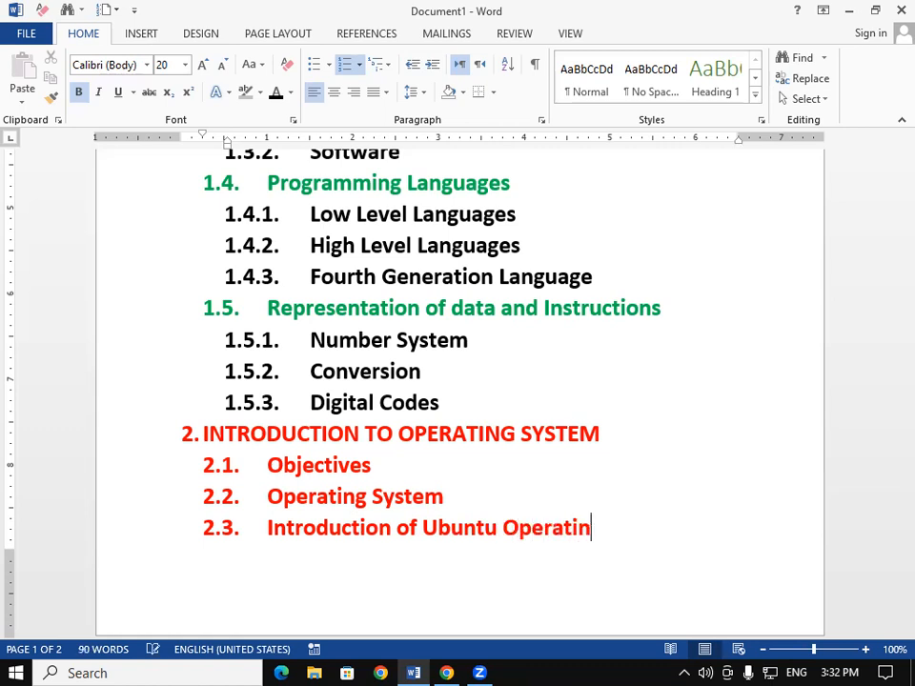
pyautogui.write('g System')
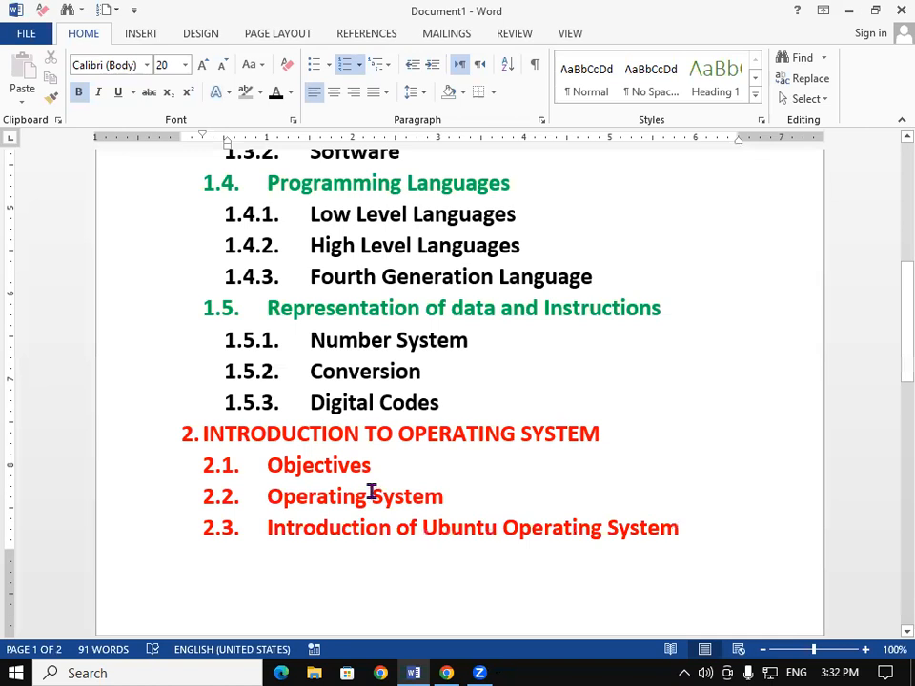
# - Paint the green formatting of heading 1.5 onto sub-items 2.1, 2.2 and 2.3 with the Format Painter
pyautogui.moveTo(379, 310); pyautogui.dragTo(420, 310)
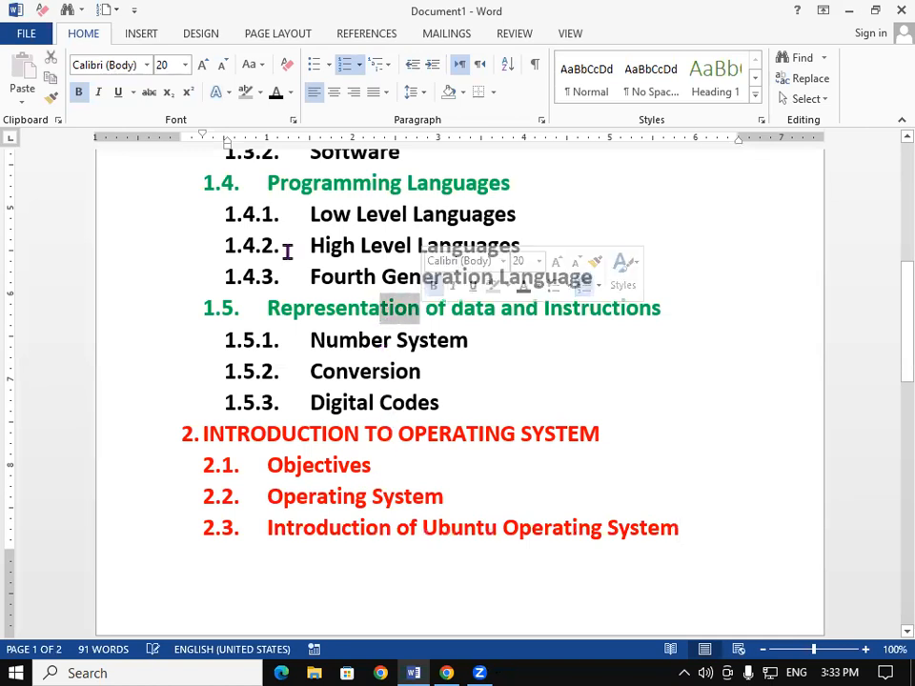
pyautogui.click(53, 98)
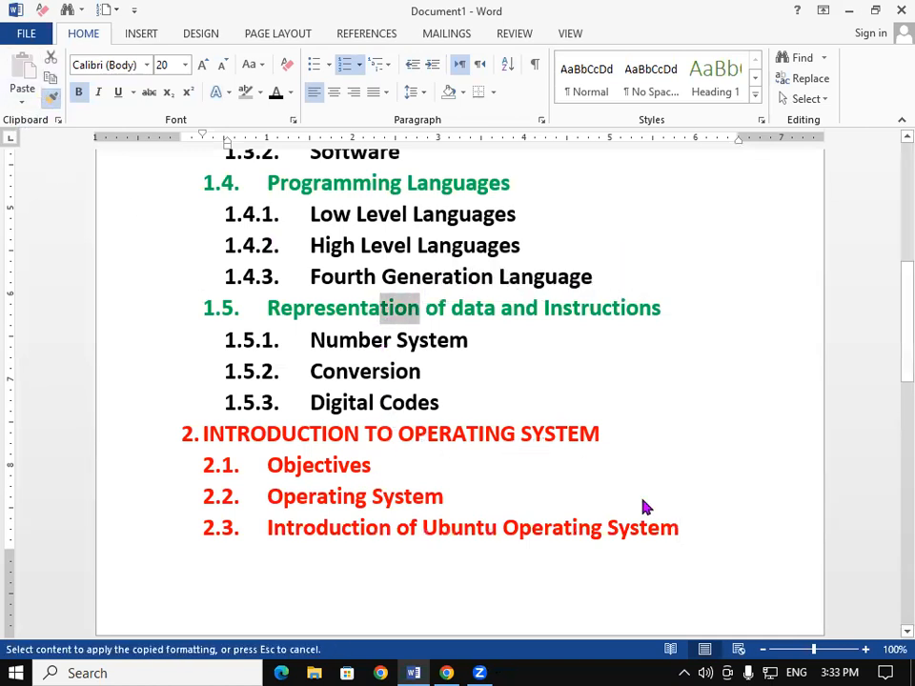
pyautogui.moveTo(684, 532)
pyautogui.mouseDown()
pyautogui.moveTo(310, 518)
pyautogui.moveTo(243, 463)
pyautogui.mouseUp()
pyautogui.click(427, 527)
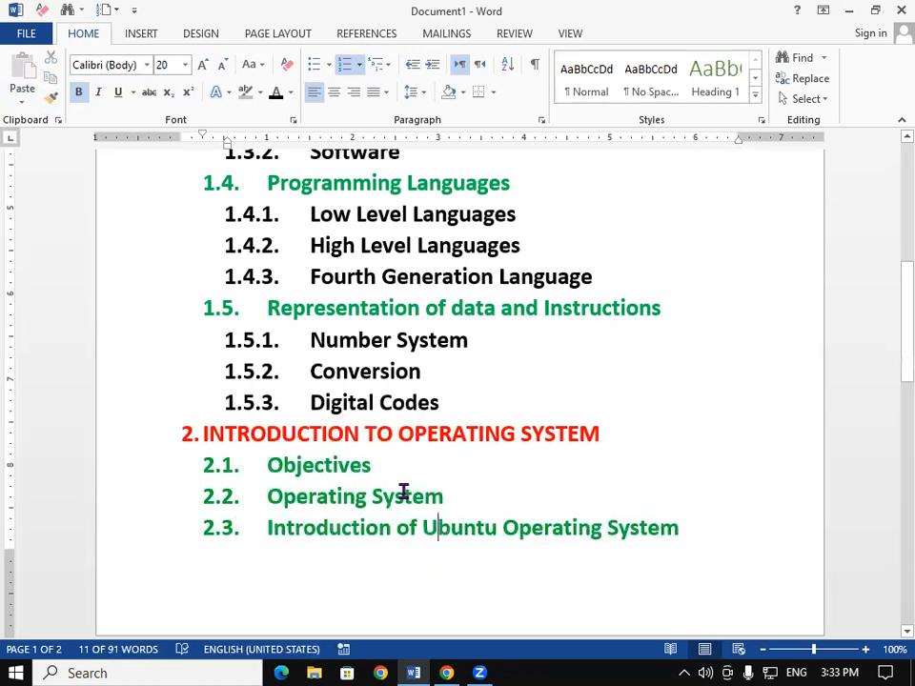
pyautogui.click(392, 468)
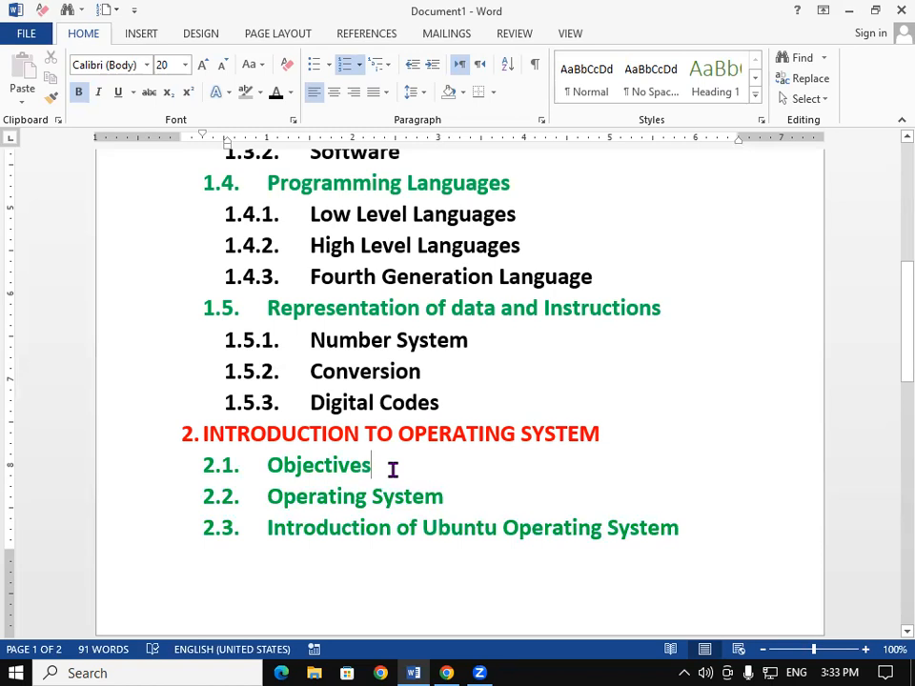
# - Insert a third-level sub-item 2.2.1 "Basic of Operating System" under Operating System
pyautogui.click(452, 490)
pyautogui.press('Return')
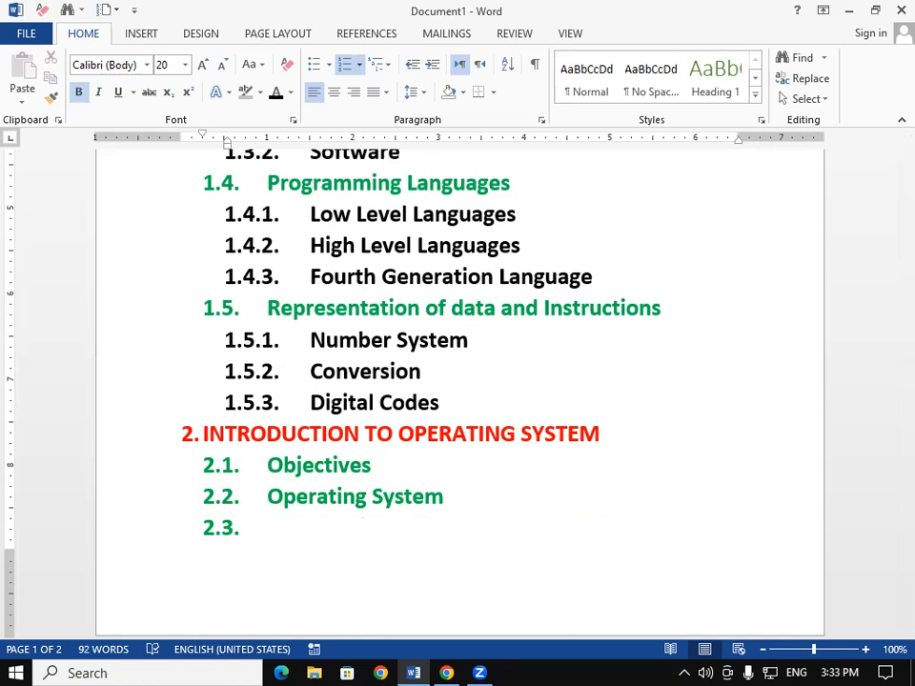
pyautogui.press('Tab')
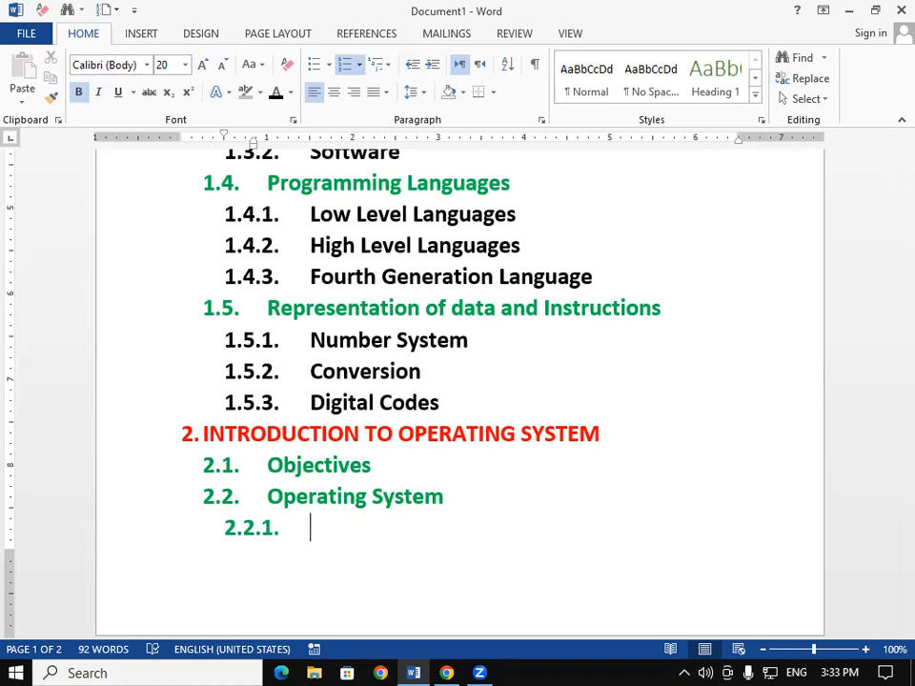
pyautogui.write('Bas')
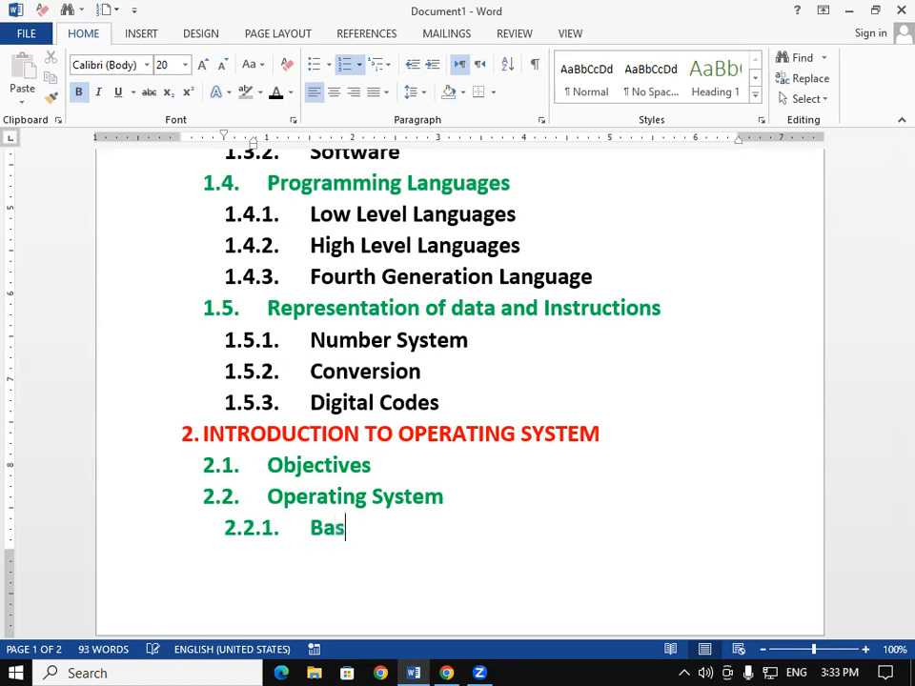
pyautogui.write('ic of')
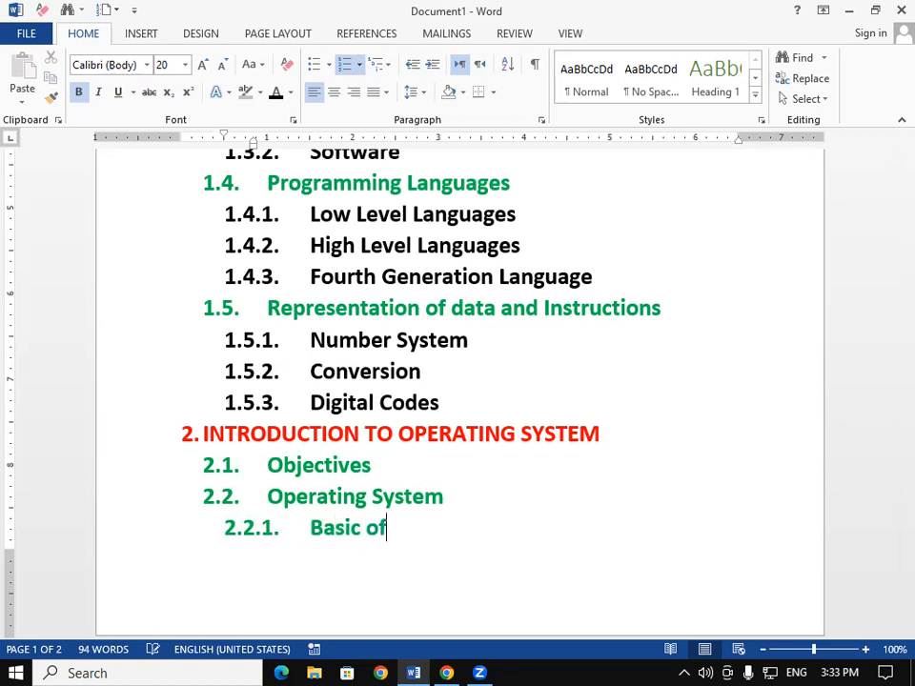
pyautogui.write(' Opera')
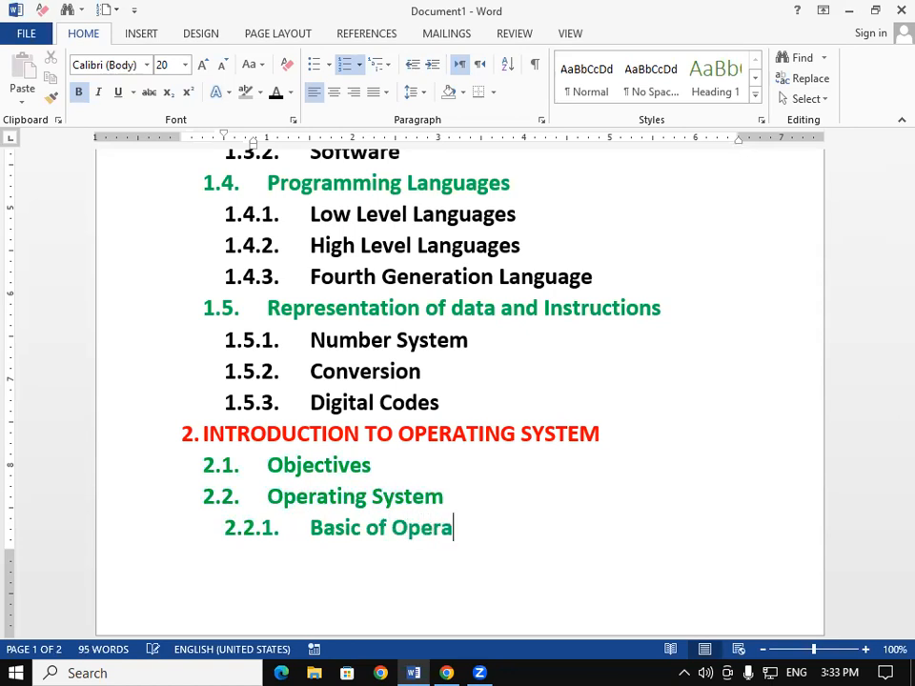
pyautogui.write('ting ')
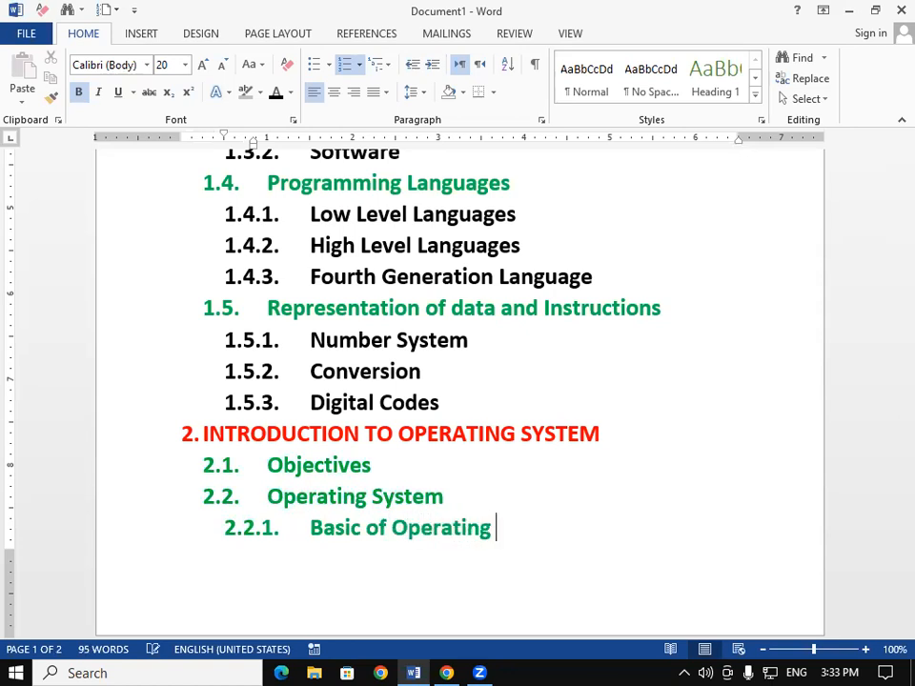
pyautogui.write('System')
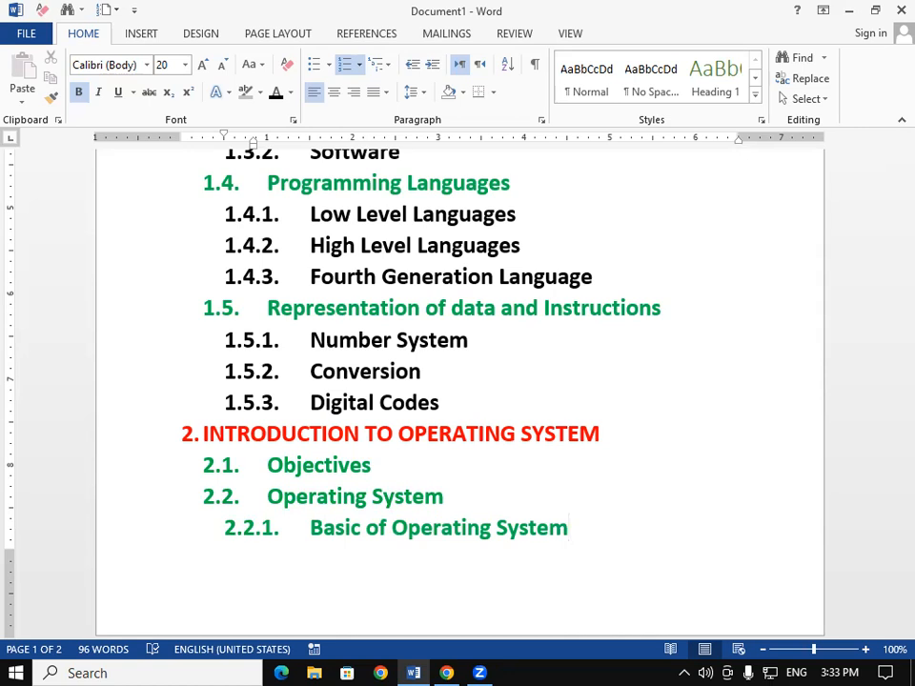
# - Add sub-item 2.2.2 "Operating System for Desktop and Laptop"
pyautogui.press('Return')
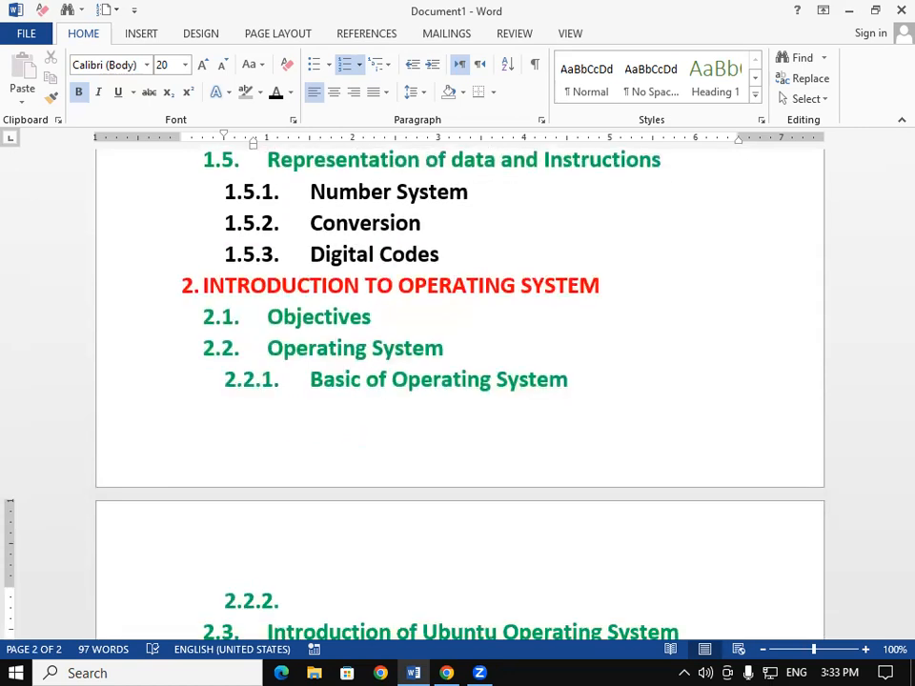
pyautogui.write('Operati')
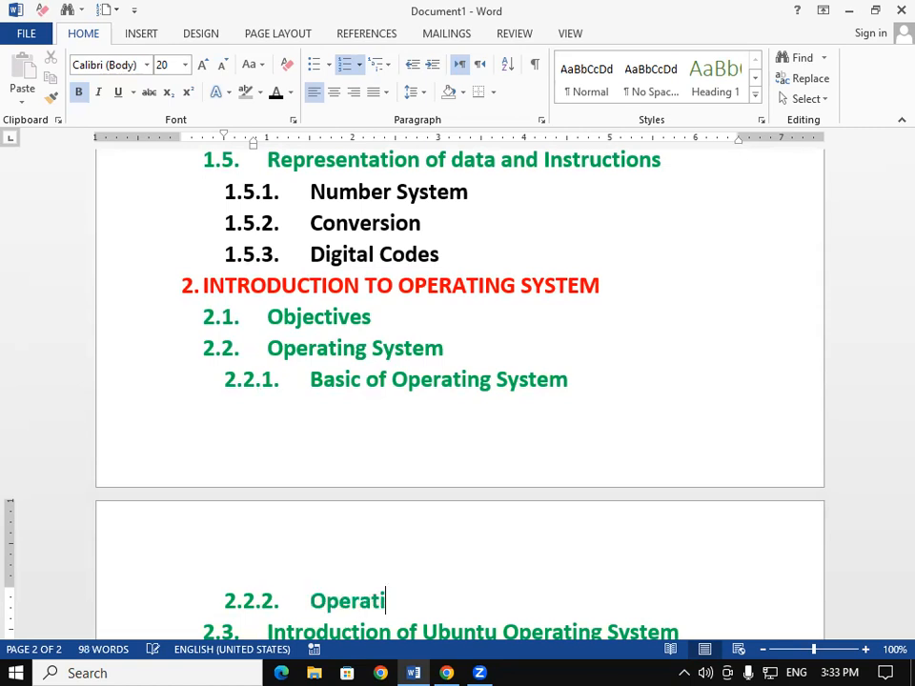
pyautogui.write('ng System')
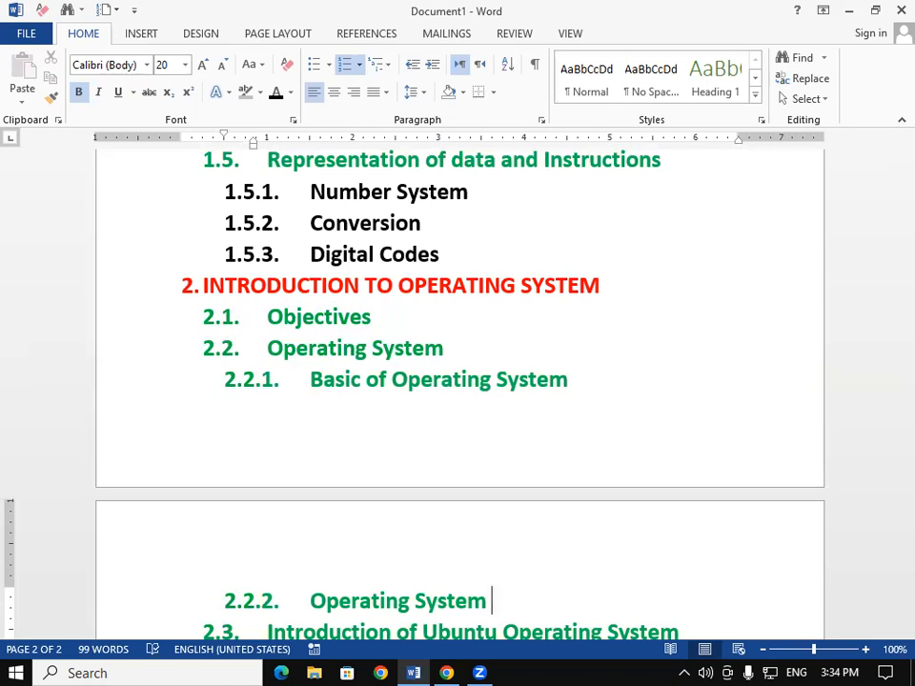
pyautogui.write(' for ')
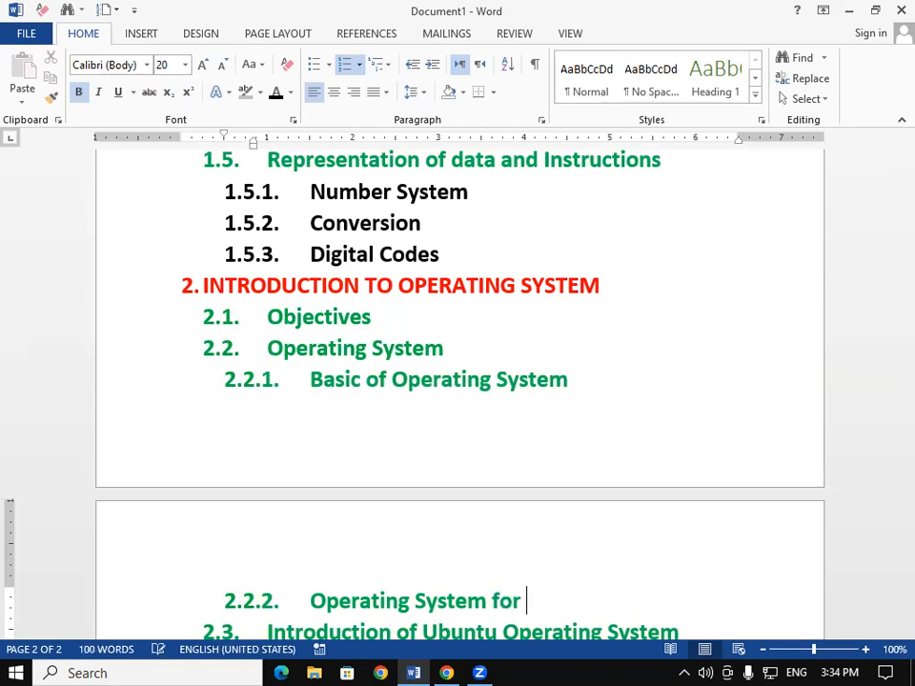
pyautogui.write('Desktop ')
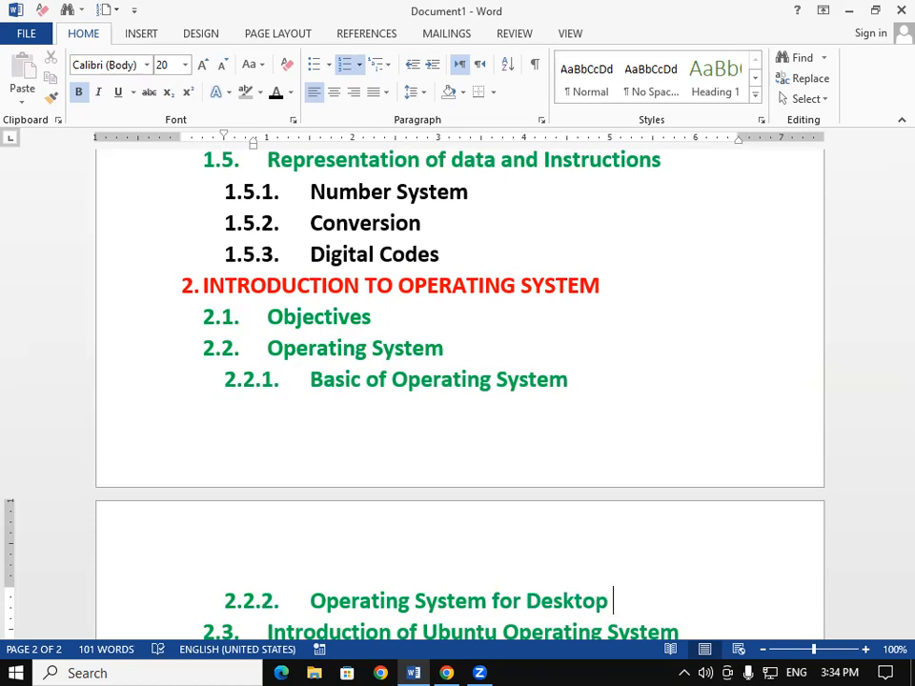
pyautogui.write('and Laptop')
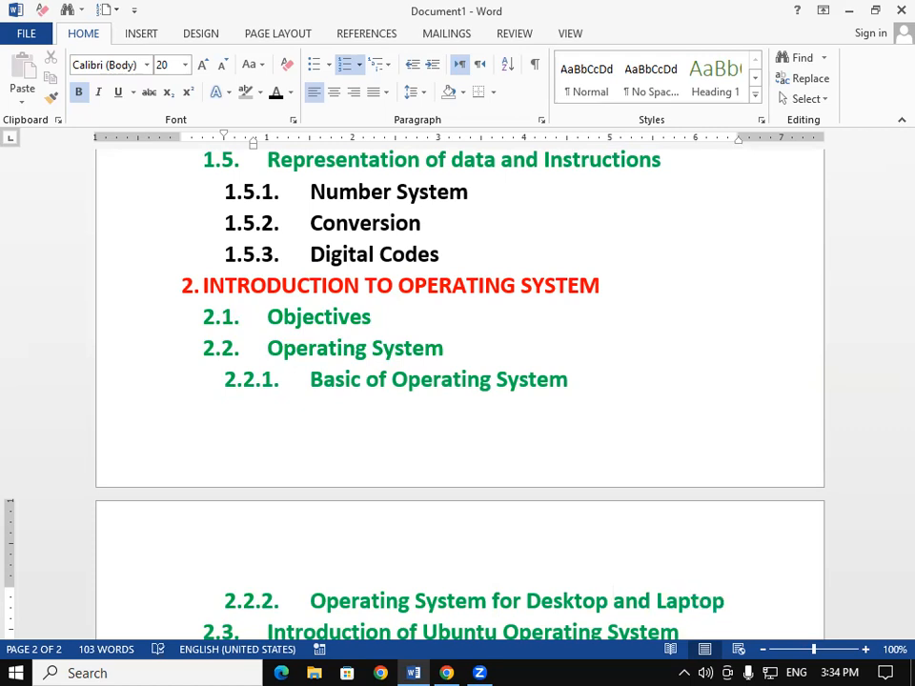
# - Add sub-item 2.2.3 beginning with the text "Operating System"
pyautogui.press('Return')
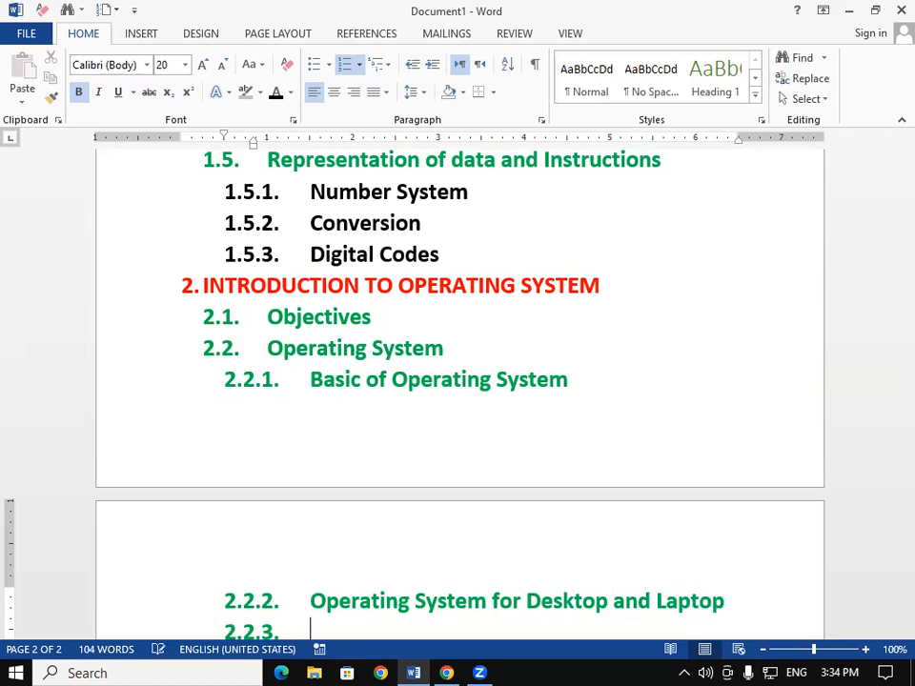
pyautogui.scroll(-2, 459, 394)
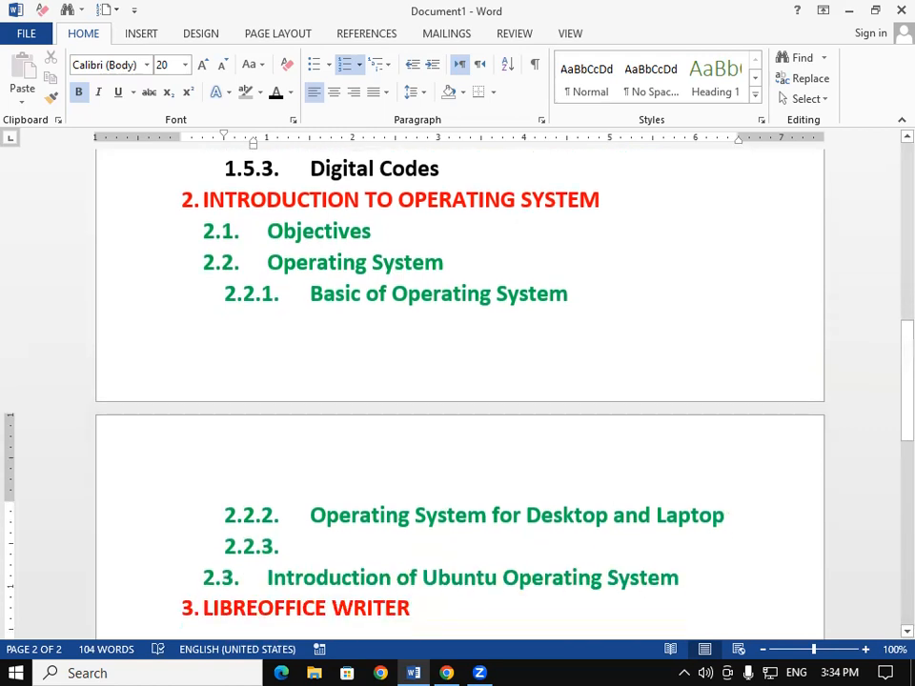
pyautogui.write('O')
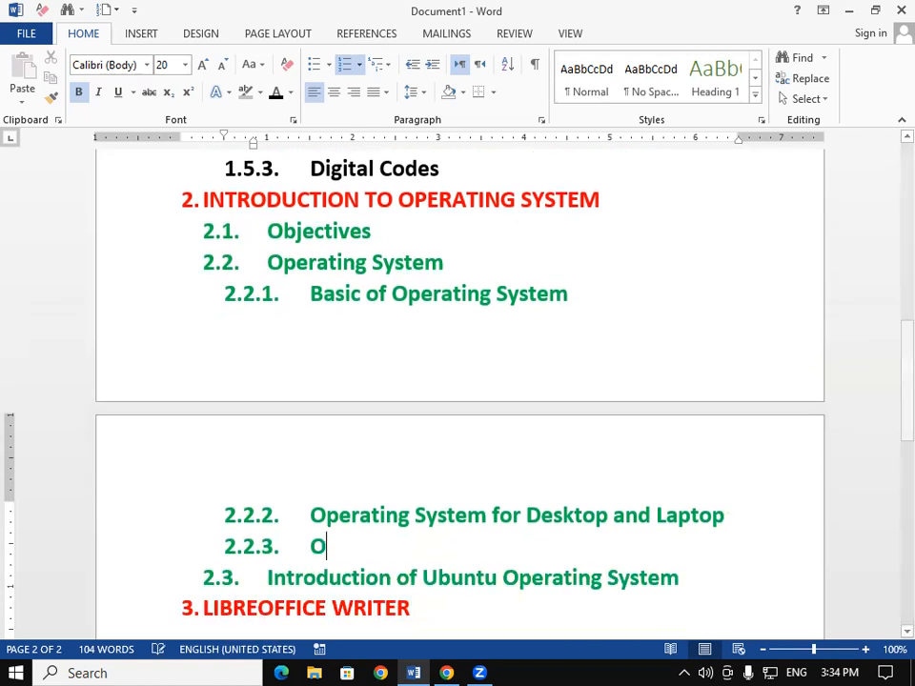
pyautogui.write('perati')
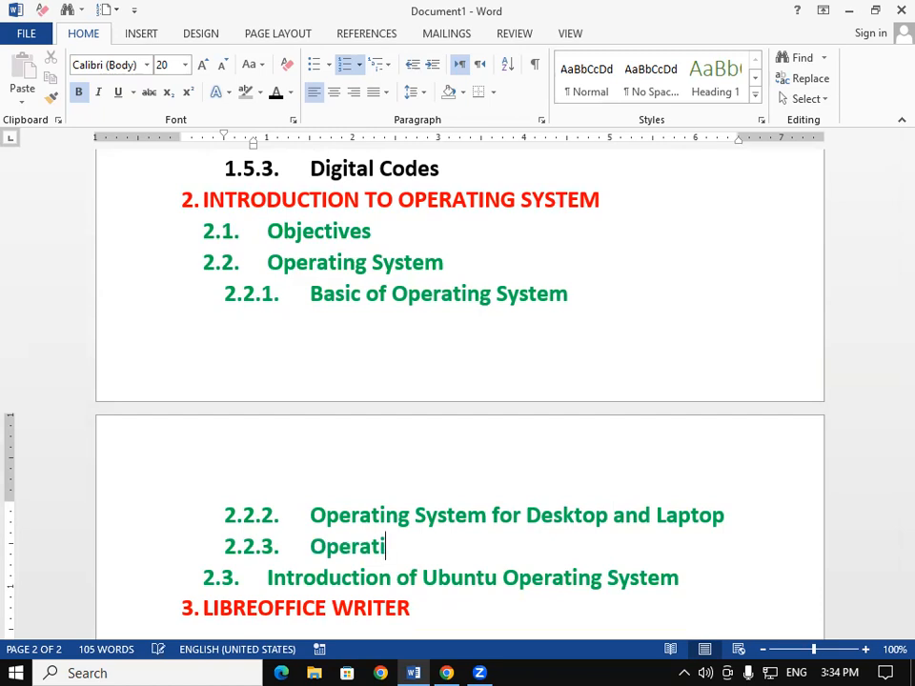
pyautogui.write('ng System')
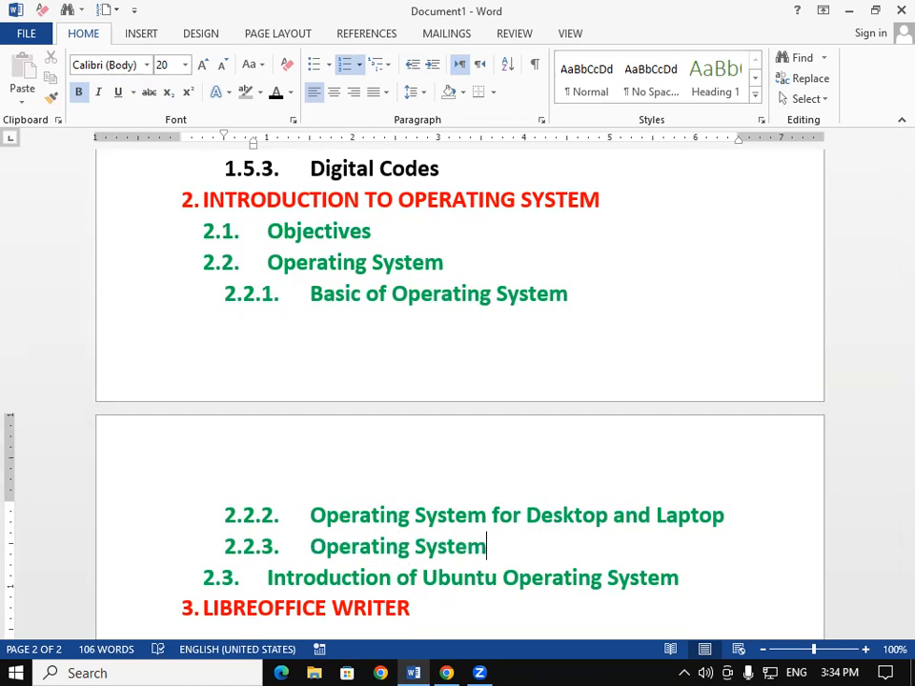
pyautogui.press('Return')
pyautogui.write('for ')
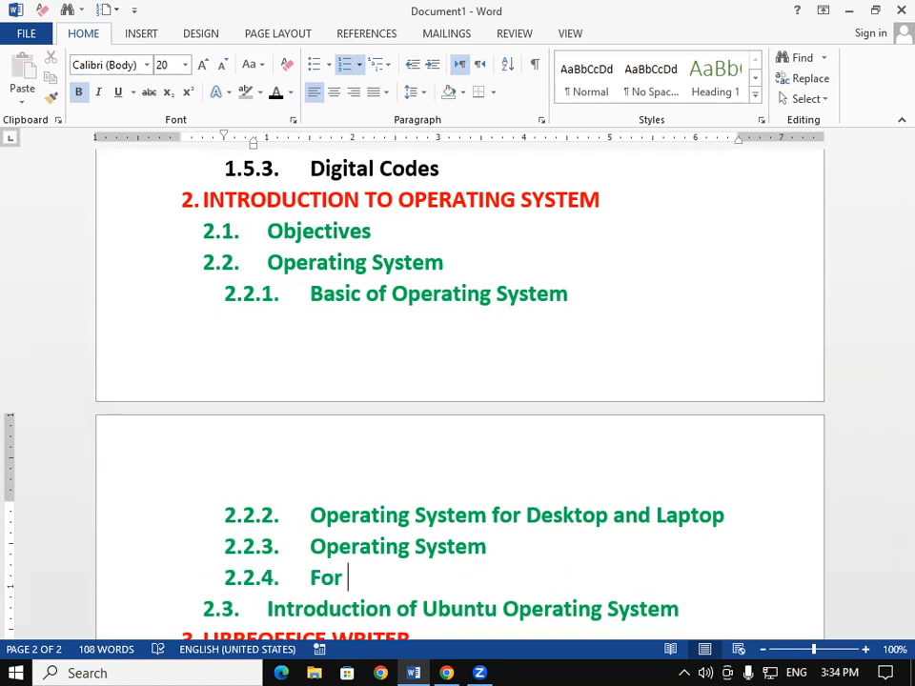
pyautogui.write('Mobile Phone')
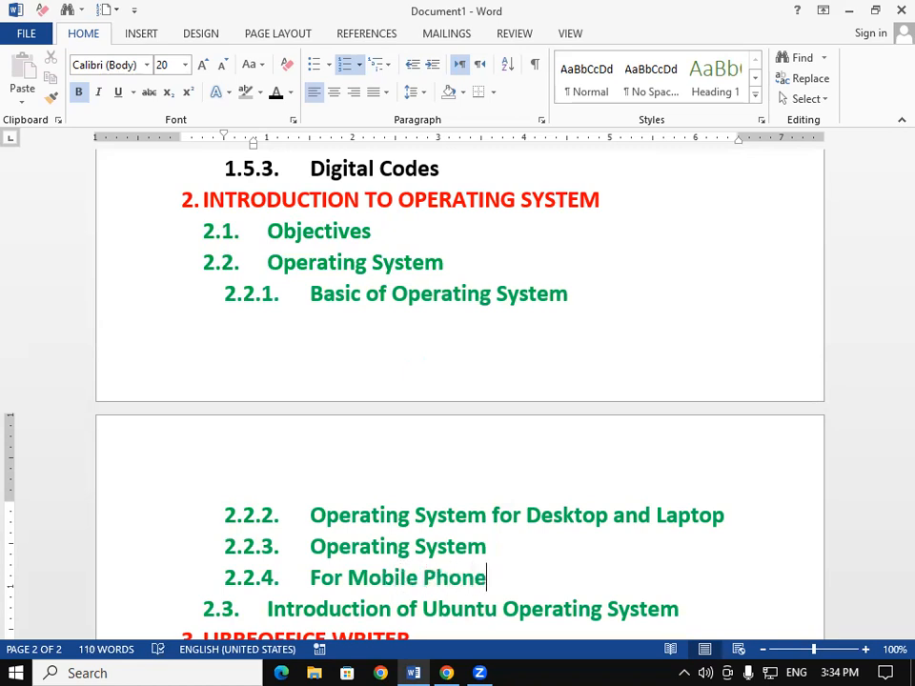
pyautogui.press('BackSpace')
pyautogui.press('BackSpace')
pyautogui.press('BackSpace')
pyautogui.press('BackSpace')
pyautogui.press('BackSpace')
pyautogui.press('BackSpace')
pyautogui.press('BackSpace')
pyautogui.press('BackSpace')
pyautogui.press('BackSpace')
pyautogui.press('BackSpace')
pyautogui.press('BackSpace')
pyautogui.press('BackSpace')
pyautogui.press('BackSpace')
pyautogui.press('BackSpace')
pyautogui.press('BackSpace')
pyautogui.press('BackSpace')
pyautogui.press('BackSpace')
pyautogui.press('BackSpace')
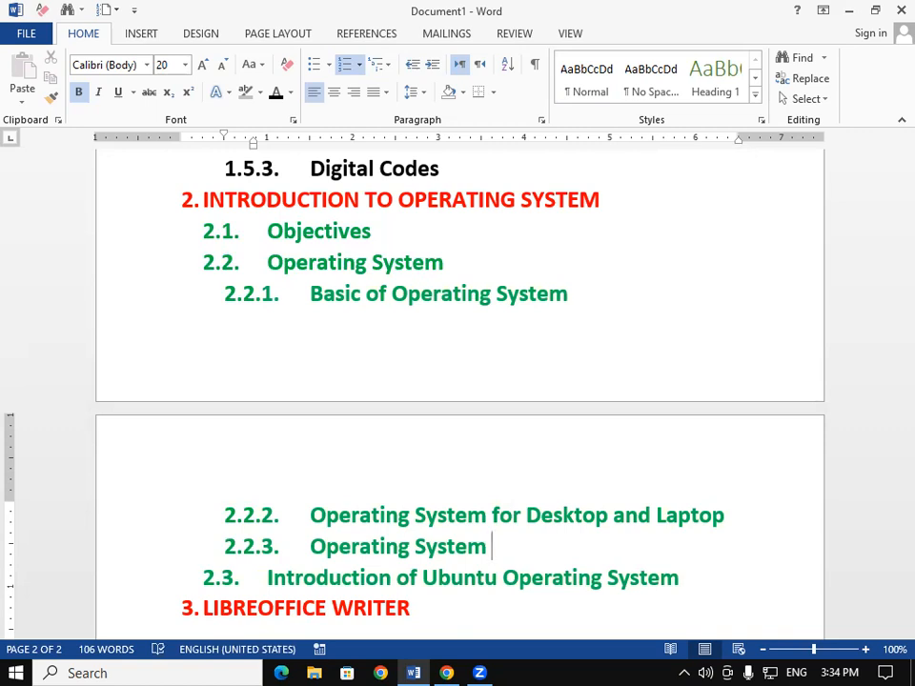
# - Complete sub-item 2.2.3 so it reads "Operating System for Mobile Phone and Tablets"
pyautogui.write('for mMo')
pyautogui.press('BackSpace')
pyautogui.write('Mobile')
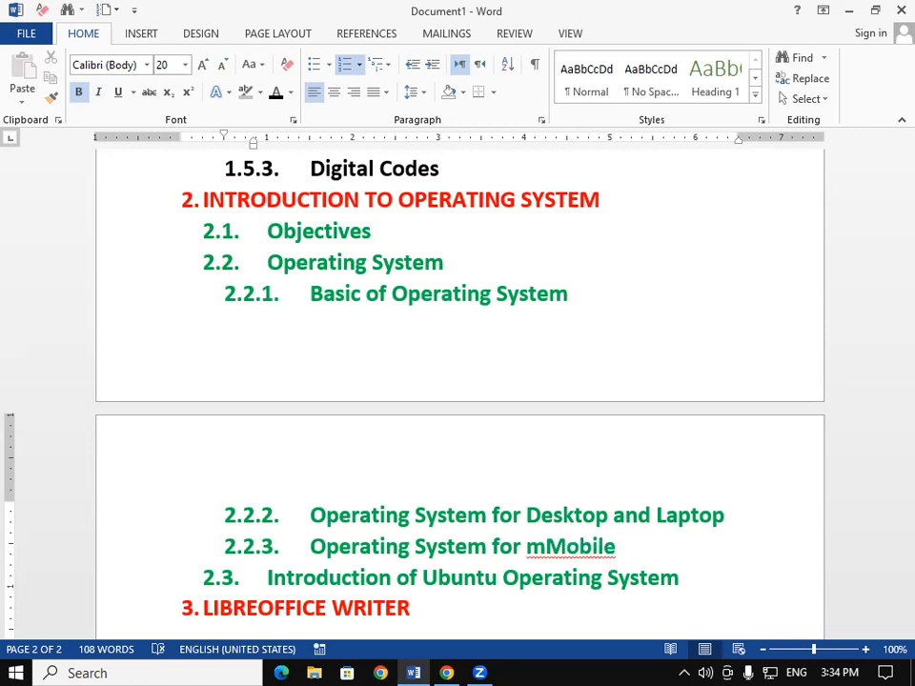
pyautogui.scroll(2, 537, 578)
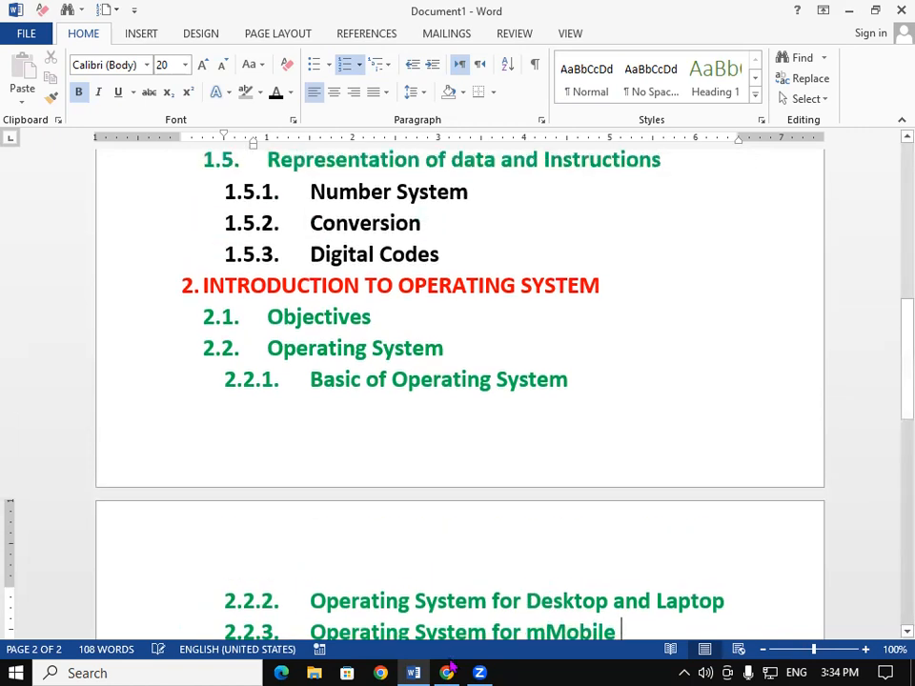
pyautogui.scroll(-2, 546, 552)
pyautogui.click(545, 546)
pyautogui.press('BackSpace')
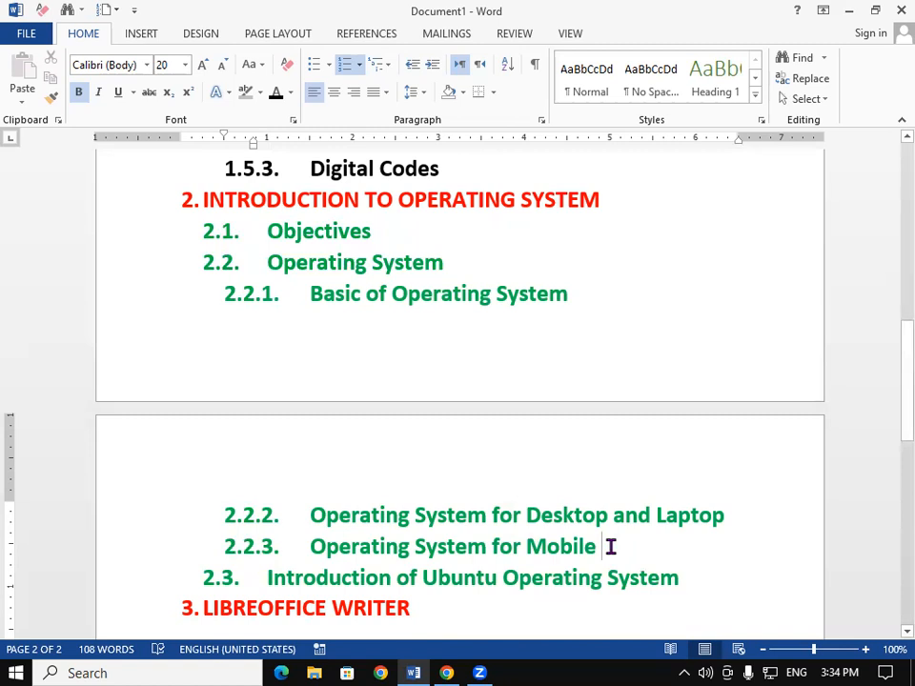
pyautogui.write('Phone and Tablets')
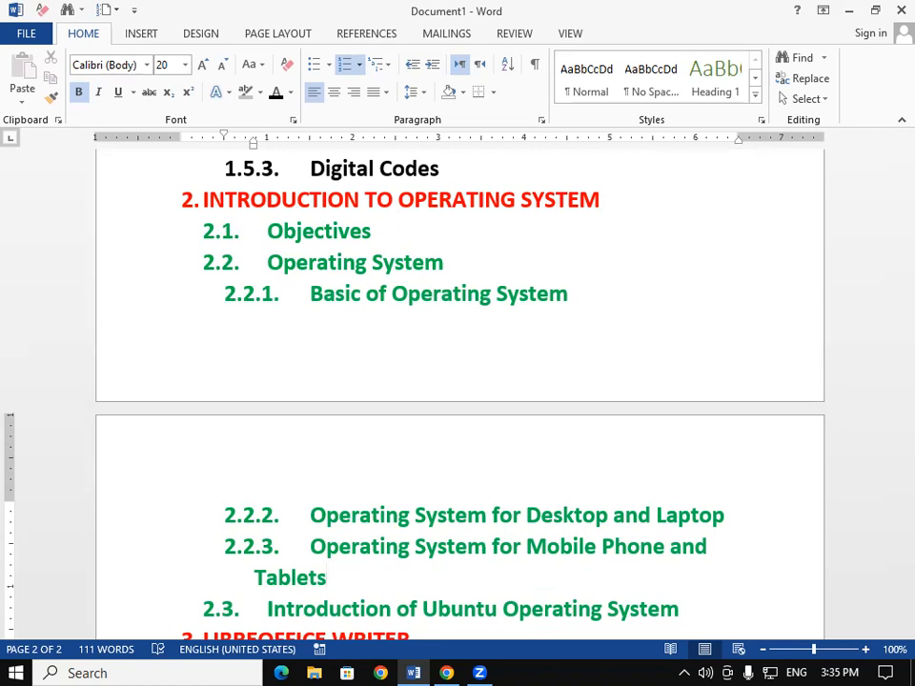
# - Paint the black formatting of "Digital Codes" onto sub-items 2.2.1 to 2.2.3 and shrink their font to 18 pt
pyautogui.moveTo(887, 406)
pyautogui.mouseDown()
pyautogui.moveTo(890, 429)
pyautogui.moveTo(889, 410)
pyautogui.mouseUp()
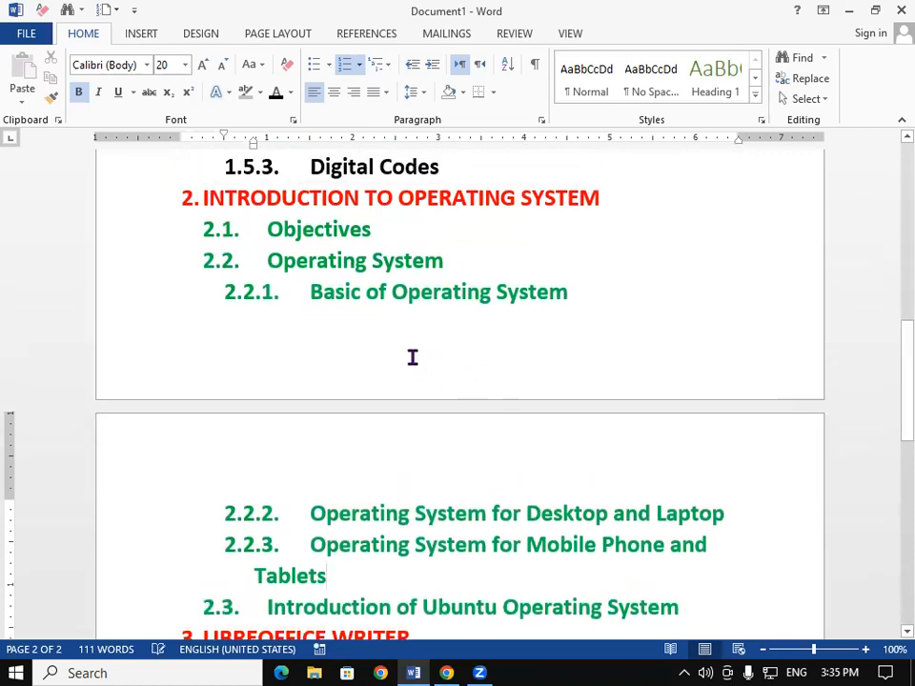
pyautogui.click(309, 292)
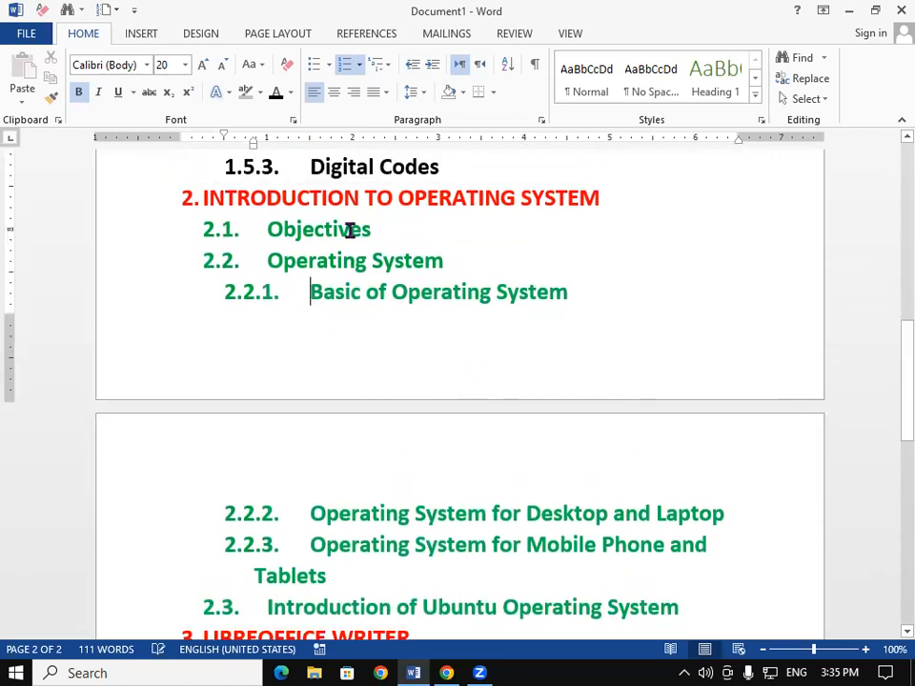
pyautogui.moveTo(348, 167); pyautogui.dragTo(368, 168)
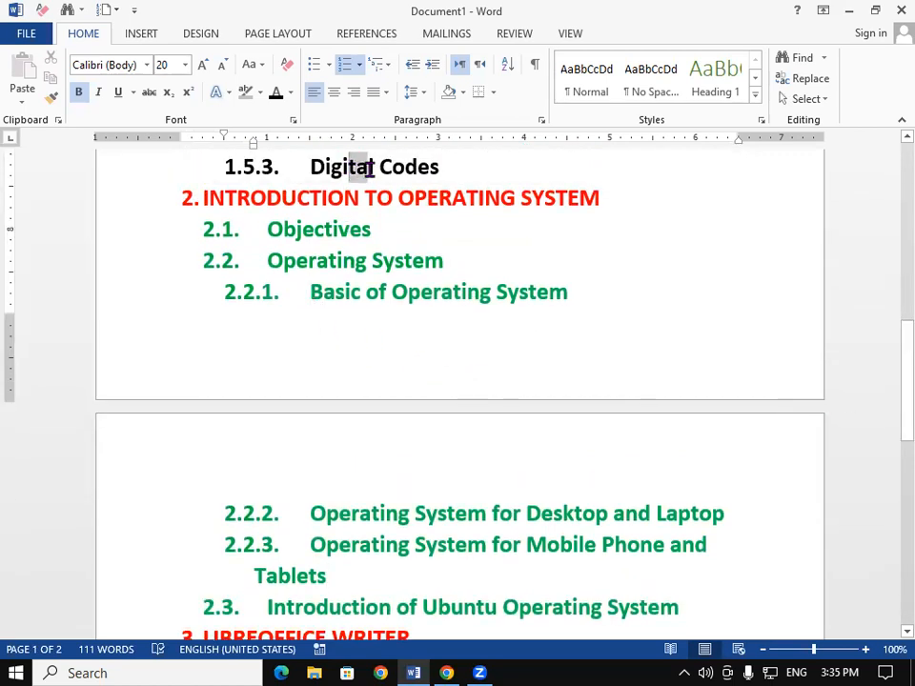
pyautogui.click(50, 98)
pyautogui.moveTo(310, 292)
pyautogui.mouseDown()
pyautogui.moveTo(311, 313)
pyautogui.moveTo(383, 418)
pyautogui.moveTo(461, 501)
pyautogui.moveTo(700, 582)
pyautogui.mouseUp()
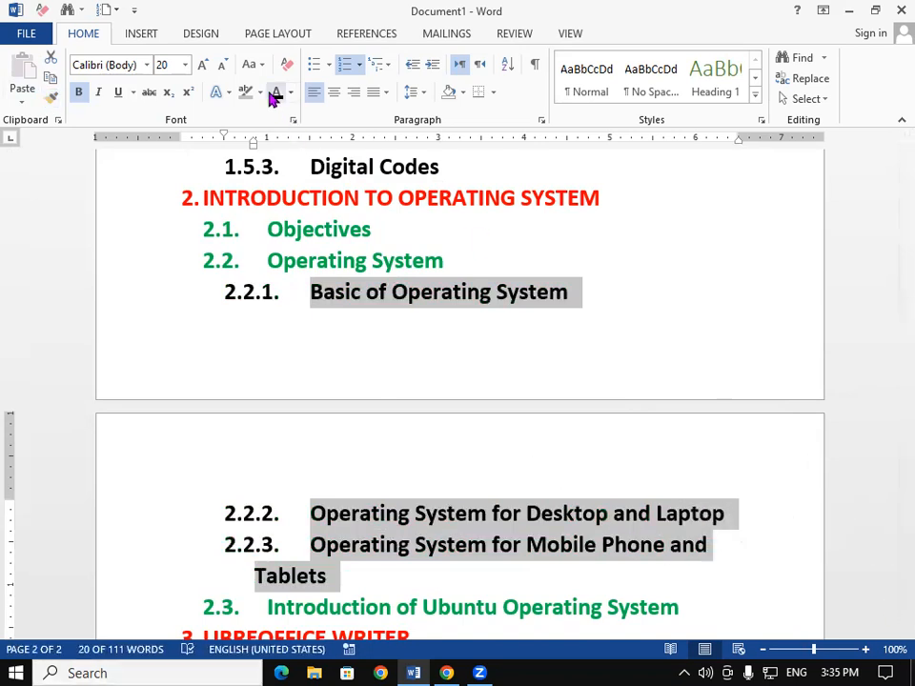
pyautogui.click(225, 63)
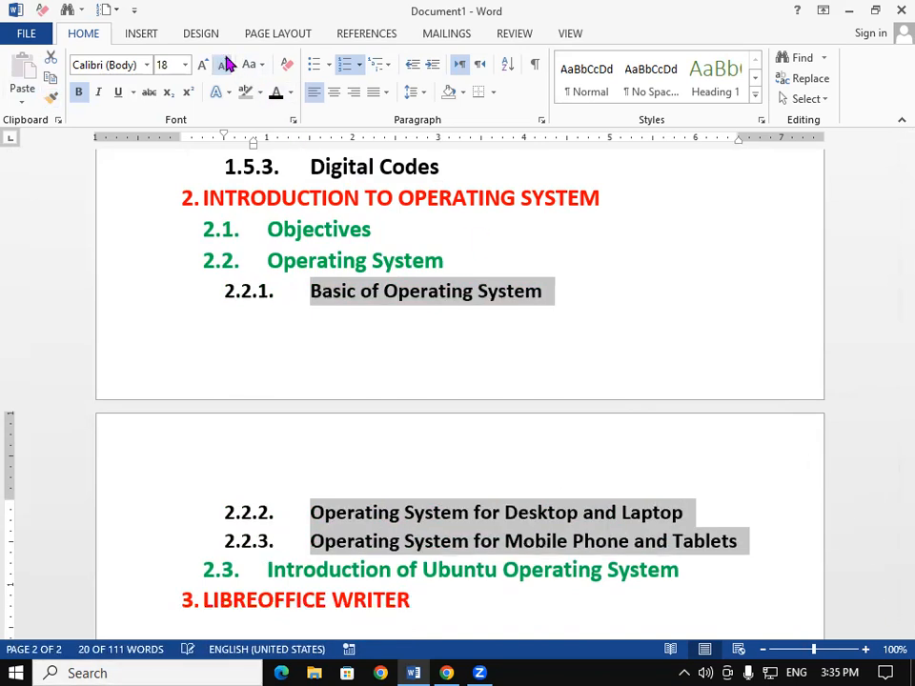
# - Create a new third-level list item 2.3.1 under heading 2.3 "Introduction of Ubuntu Operating System"
pyautogui.click(786, 582)
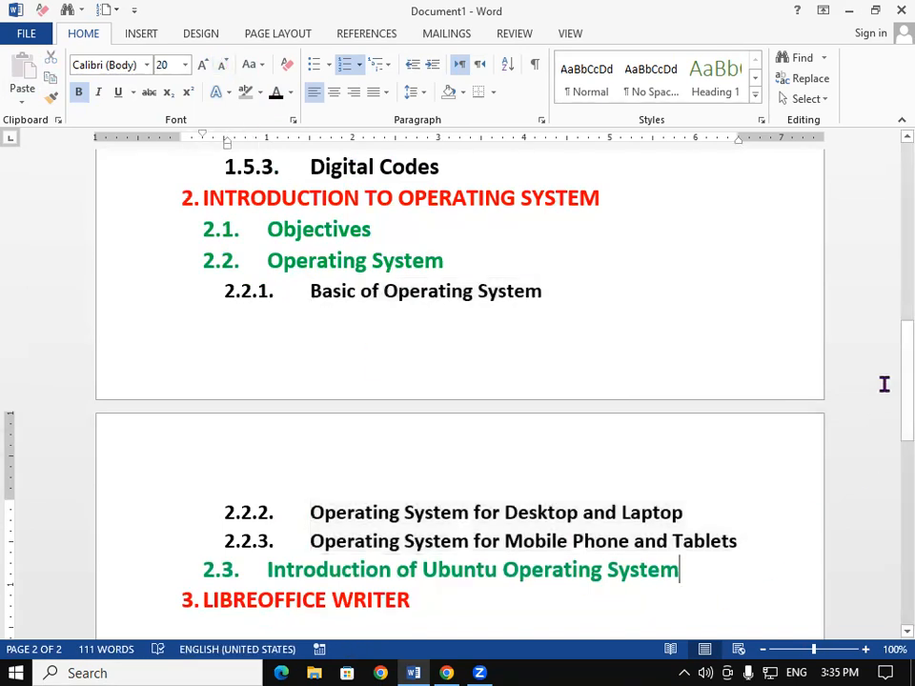
pyautogui.scroll(-3, 889, 402)
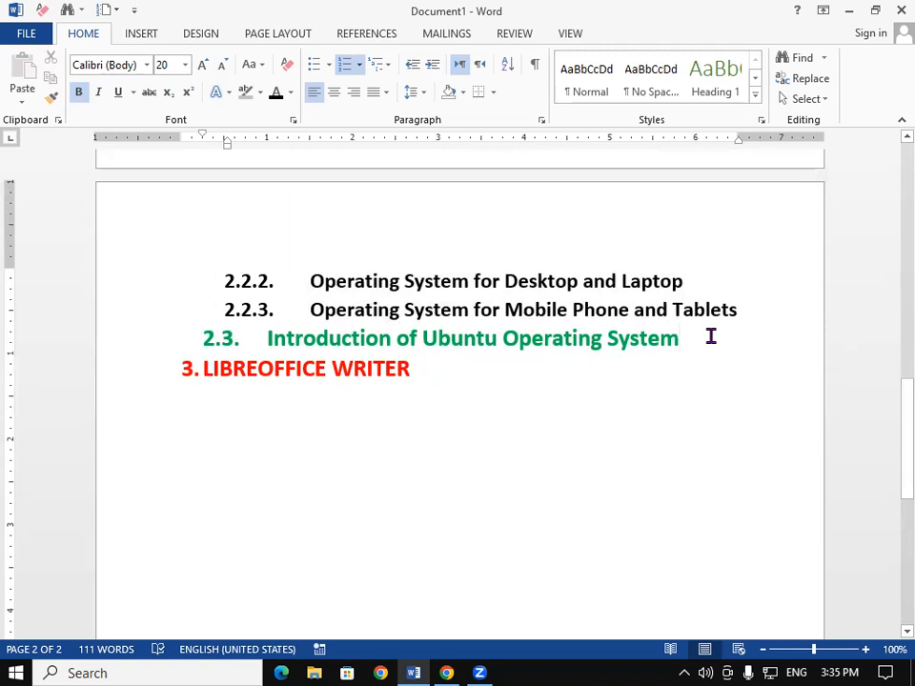
pyautogui.press('Return')
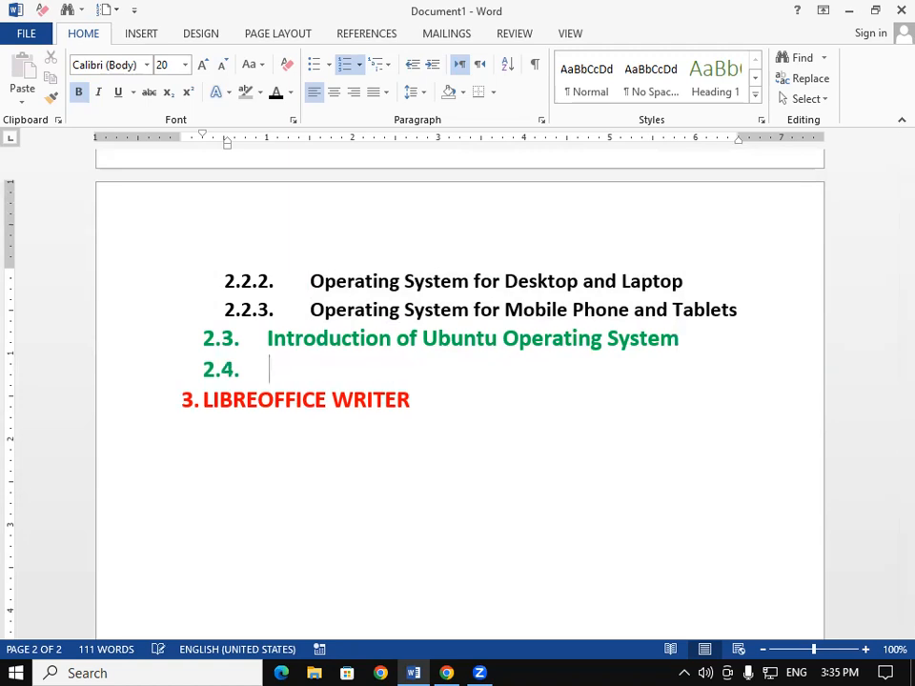
pyautogui.press('Tab')
pyautogui.press('Tab')
pyautogui.press('Tab')
pyautogui.press('Tab')
pyautogui.press('Tab')
pyautogui.press('Tab')
pyautogui.press('Tab')
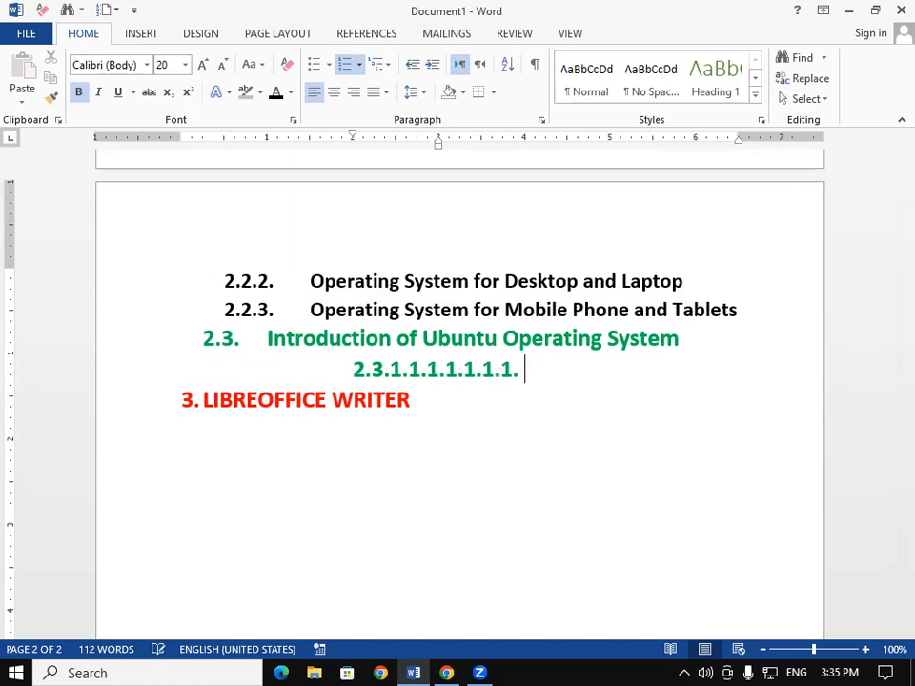
pyautogui.hotkey('shift', 'Tab')
pyautogui.hotkey('shift', 'Tab')
pyautogui.hotkey('shift', 'Tab')
pyautogui.hotkey('shift', 'Tab')
pyautogui.hotkey('shift', 'Tab')
pyautogui.hotkey('shift', 'Tab')
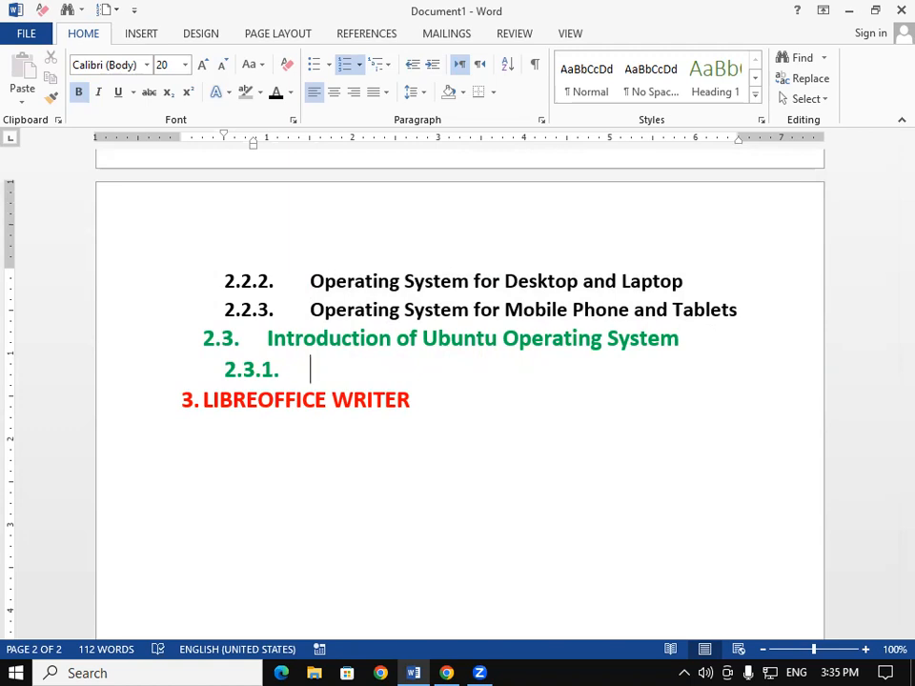
# - Enter "Ubuntu and Linux" as sub-item 2.3.1 and start the next item
pyautogui.write('Ubuntu nd')
pyautogui.press('BackSpace')
pyautogui.press('BackSpace')
pyautogui.press('BackSpace')
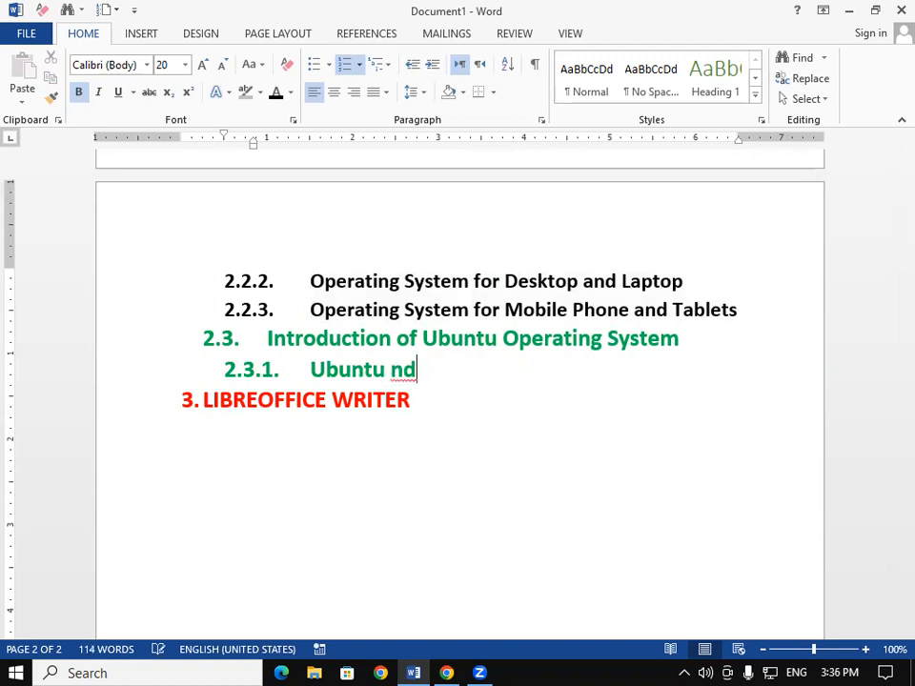
pyautogui.write('and ')
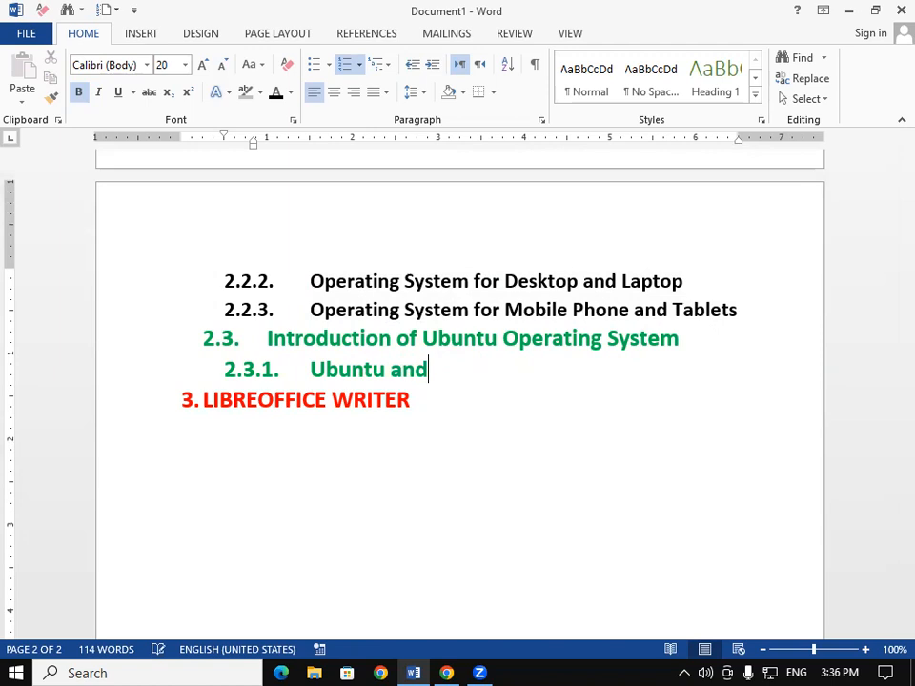
pyautogui.write('Linu')
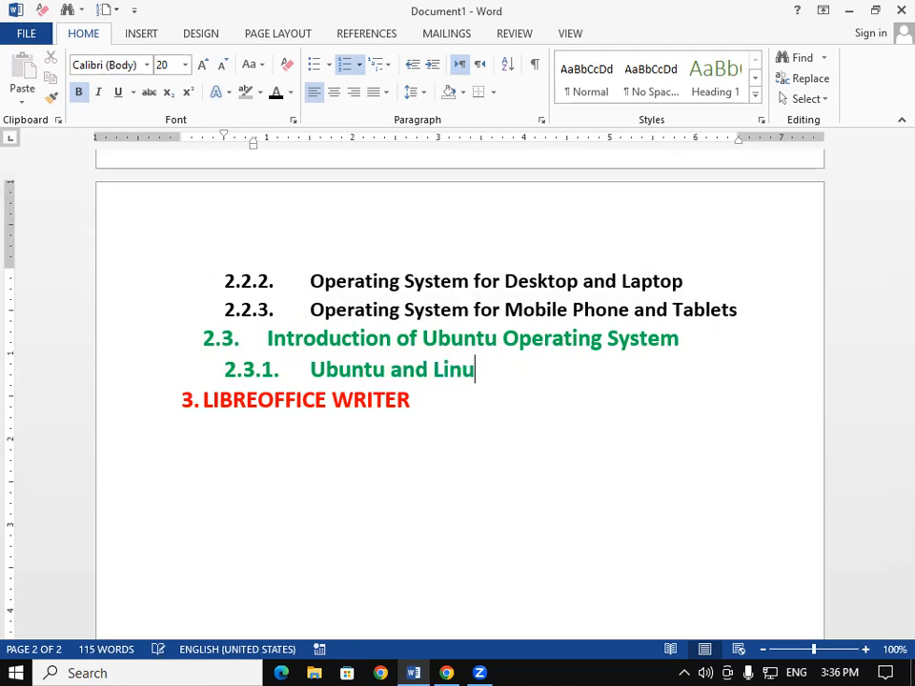
pyautogui.write('x')
pyautogui.press('Return')
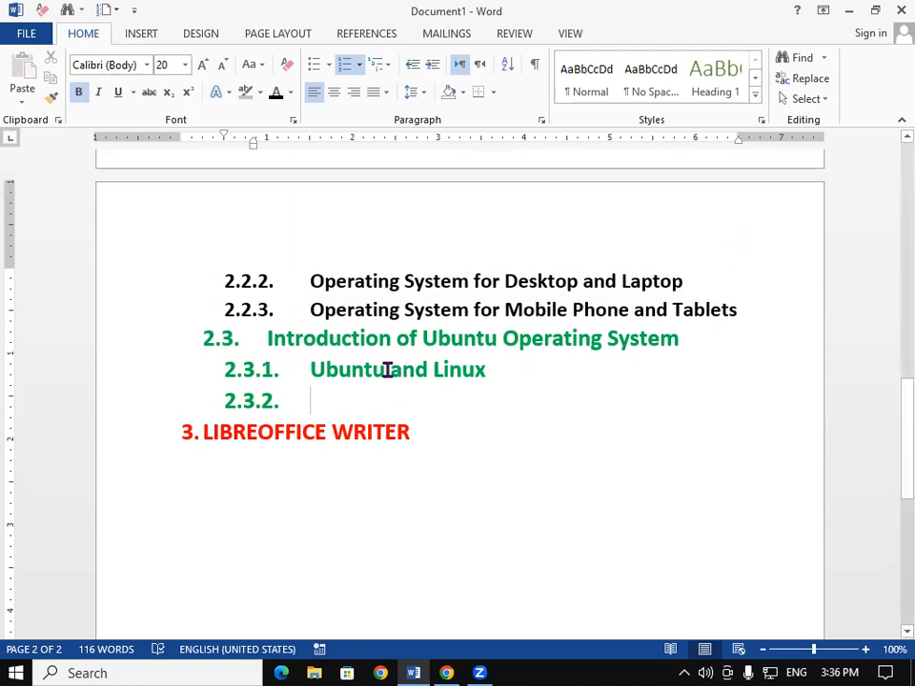
# - Add sub-item 2.3.2 "UBUNTU Desktop" and start the next item
pyautogui.moveTo(380, 369); pyautogui.dragTo(312, 370)
pyautogui.click(317, 404)
pyautogui.write('UBUNTU')
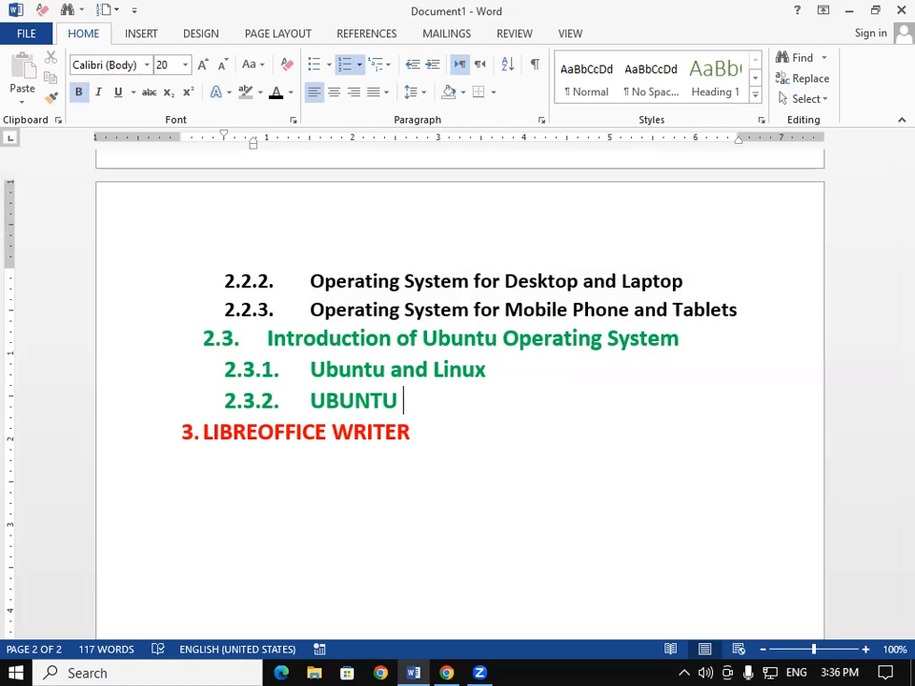
pyautogui.write(' d')
pyautogui.press('BackSpace')
pyautogui.write('Desktop')
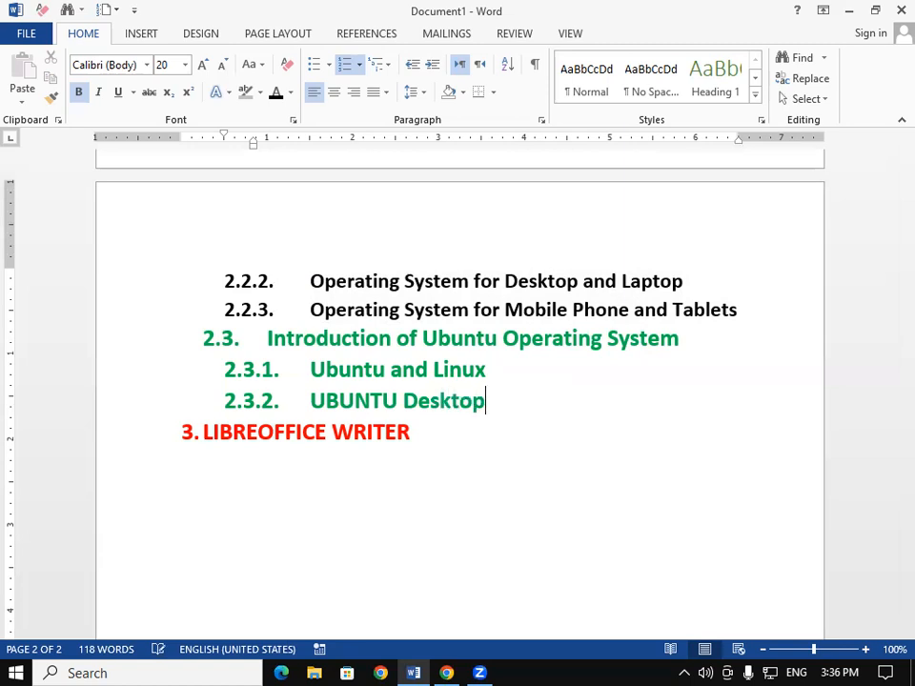
pyautogui.press('Return')
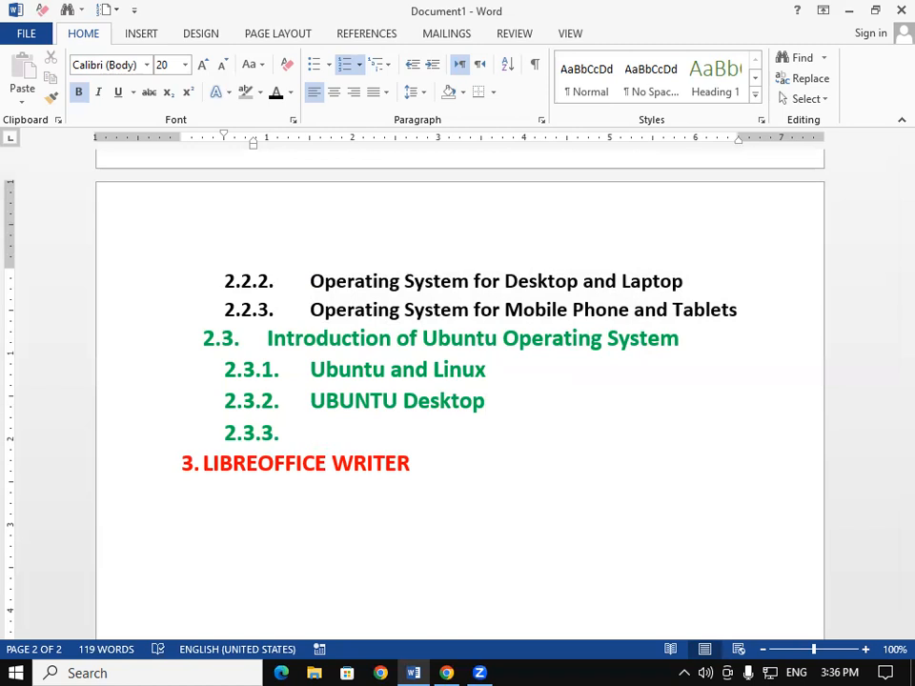
# - Add sub-item 2.3.3 "UBUNTU Files and Folders" and start the next item
pyautogui.write('UBUNTU')
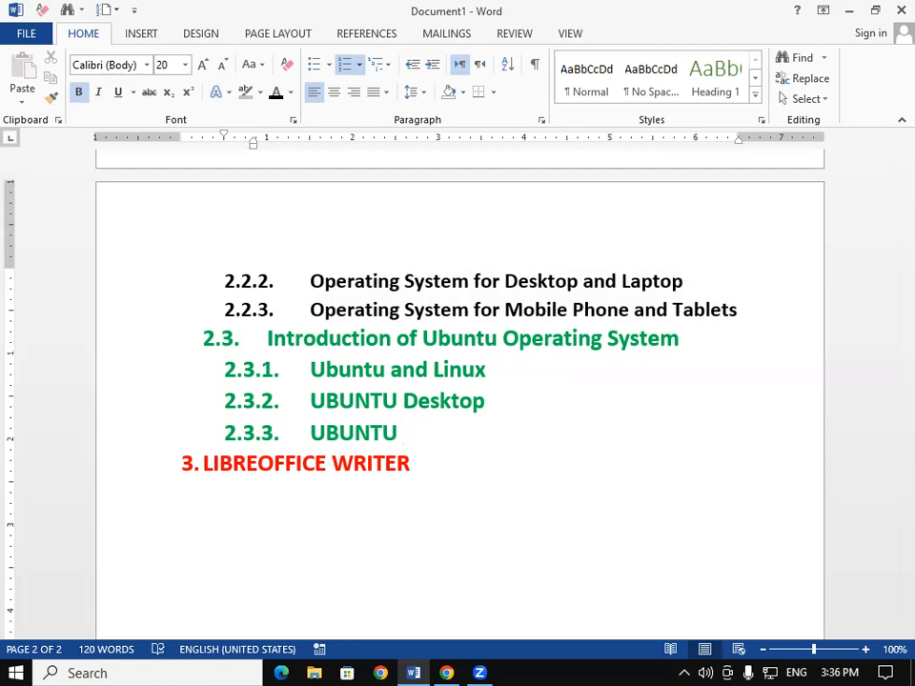
pyautogui.write('Files ')
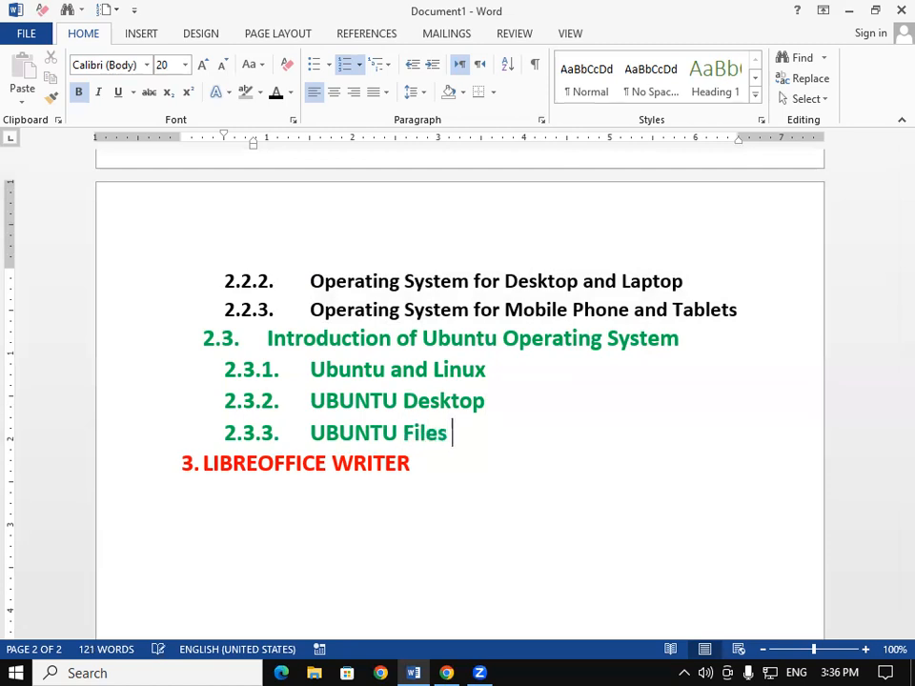
pyautogui.write('an')
pyautogui.write('d ')
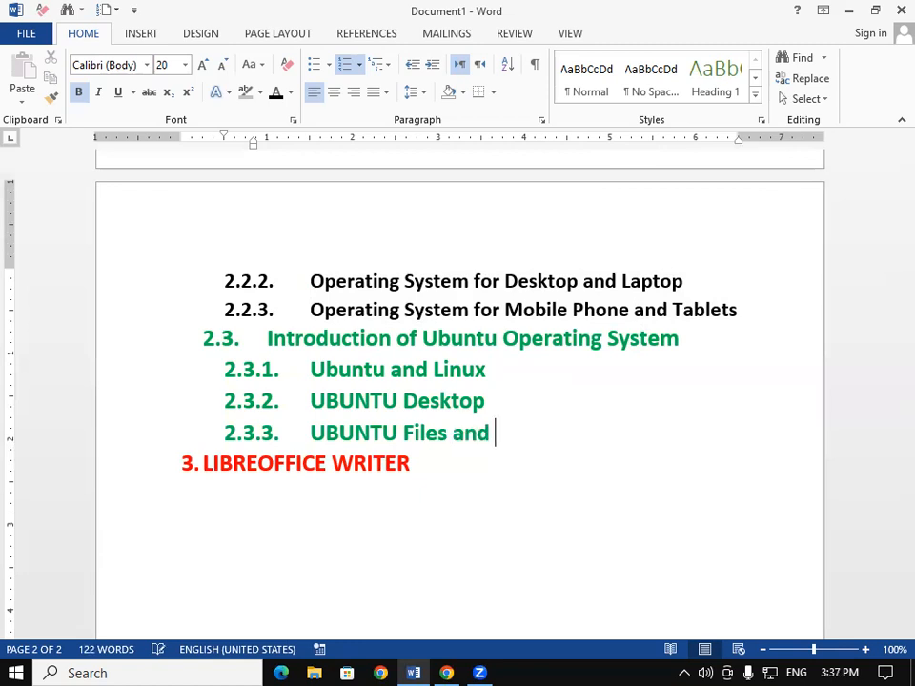
pyautogui.write('Folders')
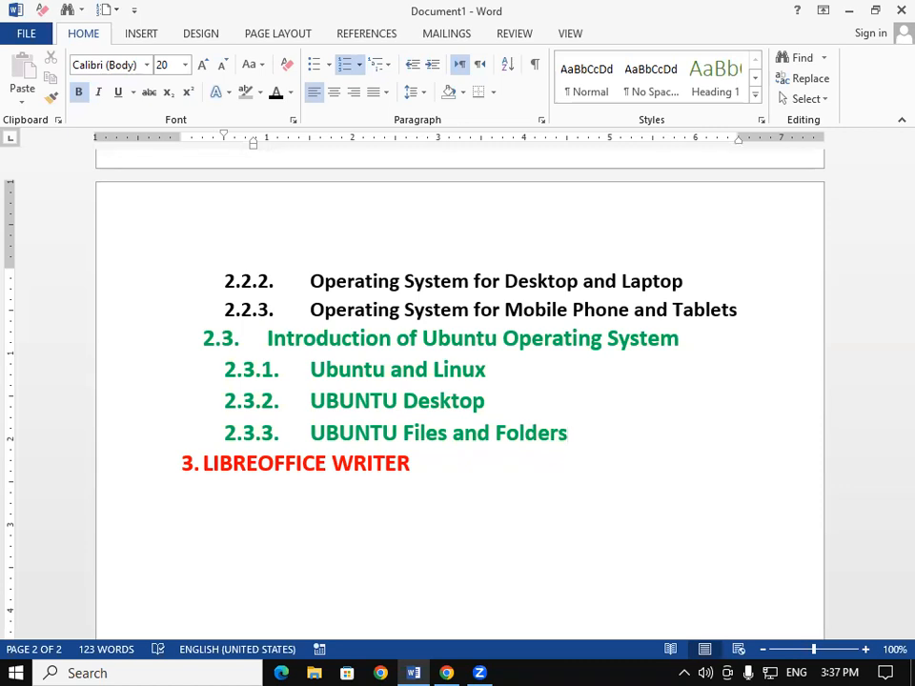
pyautogui.press('Return')
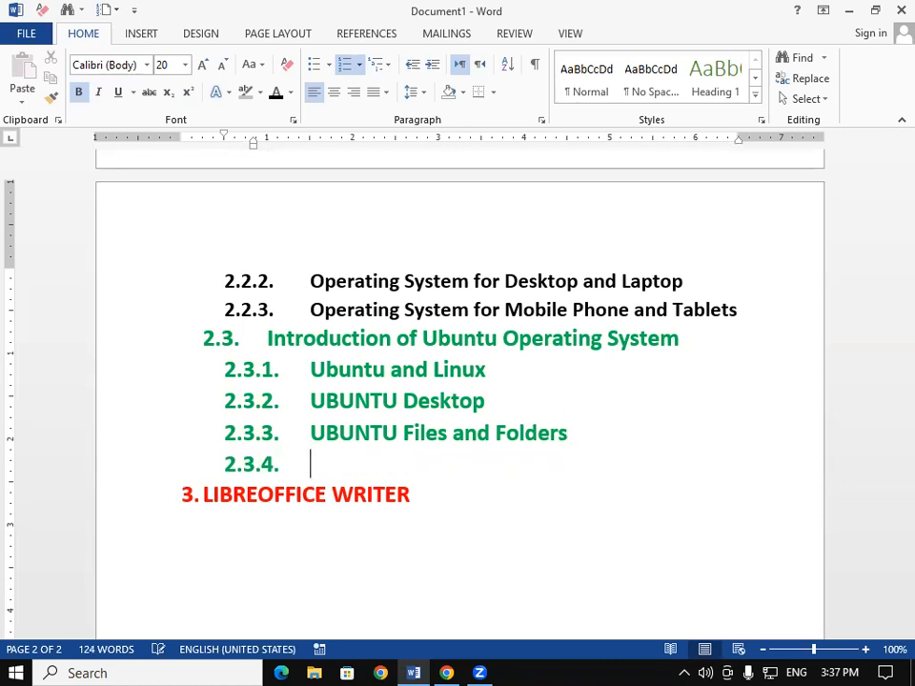
# - Add sub-item 2.3.4 "UBUNTU Other Options", correcting "Others" to "Other"
pyautogui.write('UBUNTU ')
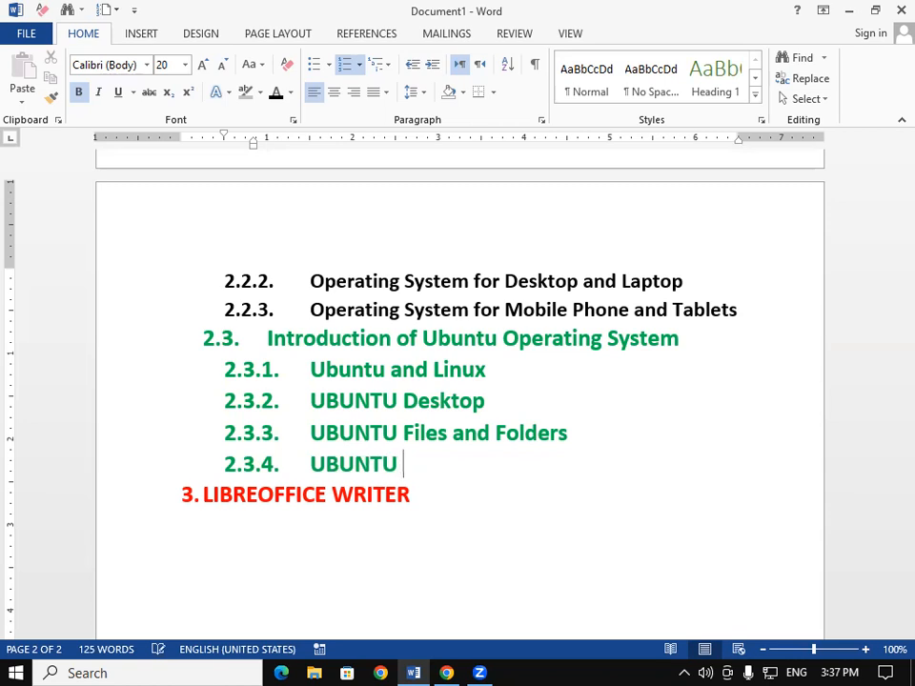
pyautogui.write('Others Op')
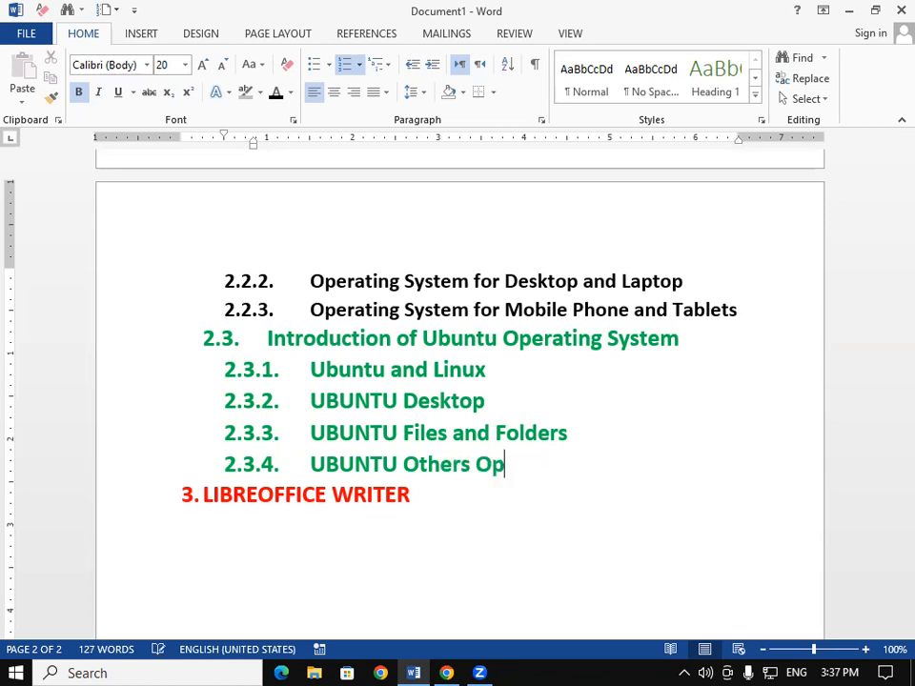
pyautogui.write('tions')
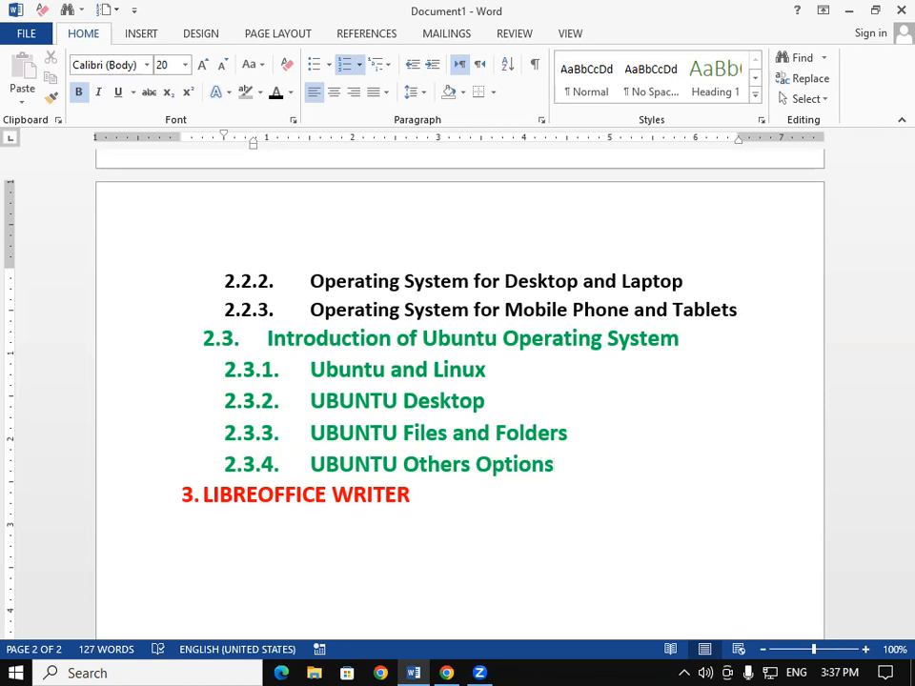
pyautogui.click(473, 465)
pyautogui.press('BackSpace')
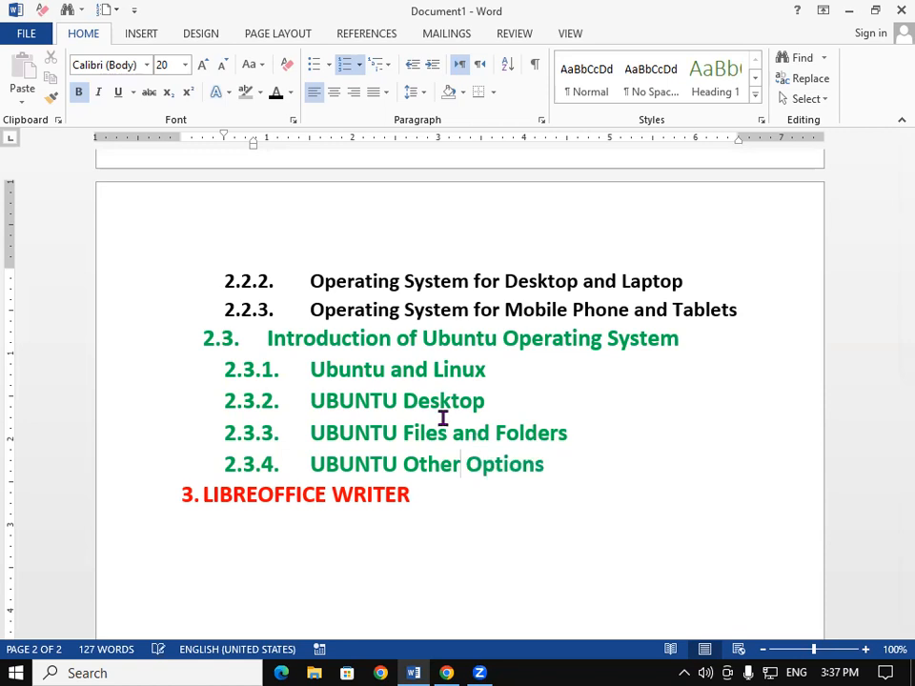
# - Copy the black sub-item formatting from 2.2.2's text onto sub-items 2.3.1 to 2.3.4 with Format Painter
pyautogui.moveTo(423, 280); pyautogui.dragTo(471, 286)
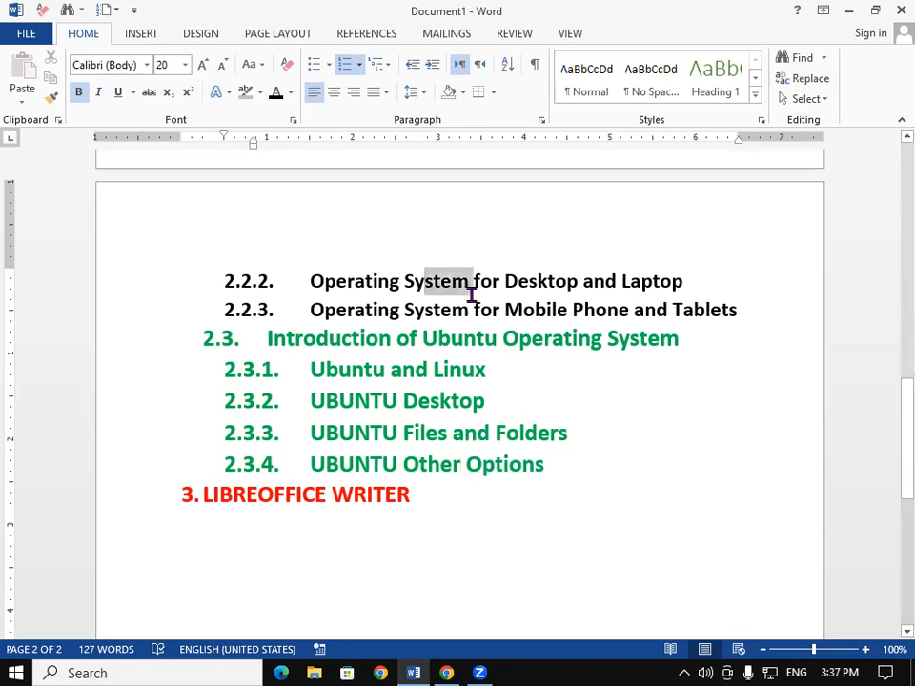
pyautogui.click(50, 96)
pyautogui.moveTo(306, 370)
pyautogui.mouseDown()
pyautogui.moveTo(429, 463)
pyautogui.moveTo(523, 469)
pyautogui.mouseUp()
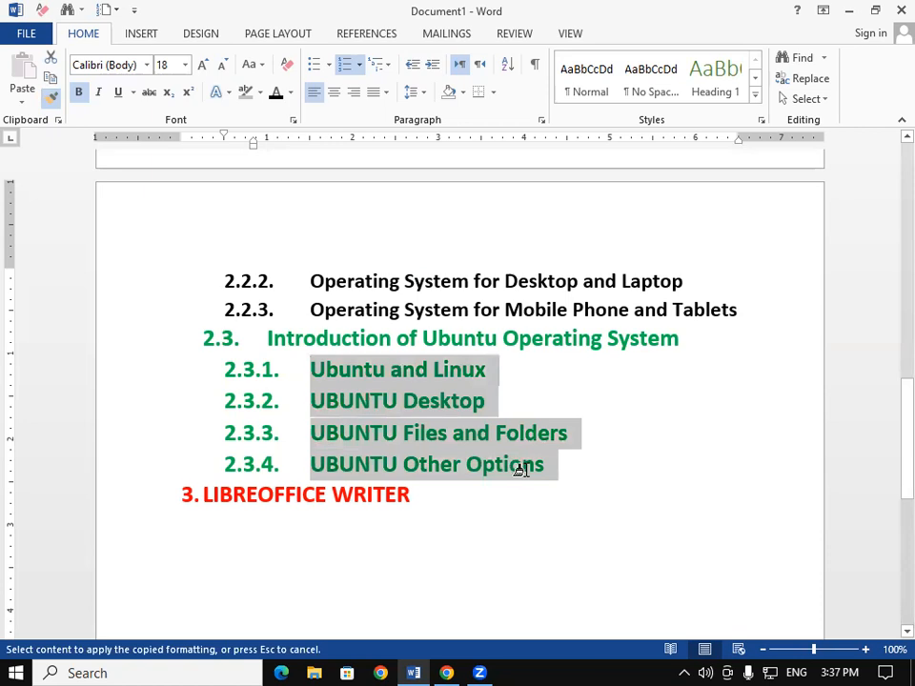
pyautogui.click(428, 523)
# - Scroll through the whole document to review the finished multilevel list
pyautogui.scroll(3, 427, 523)
pyautogui.scroll(10, 428, 523)
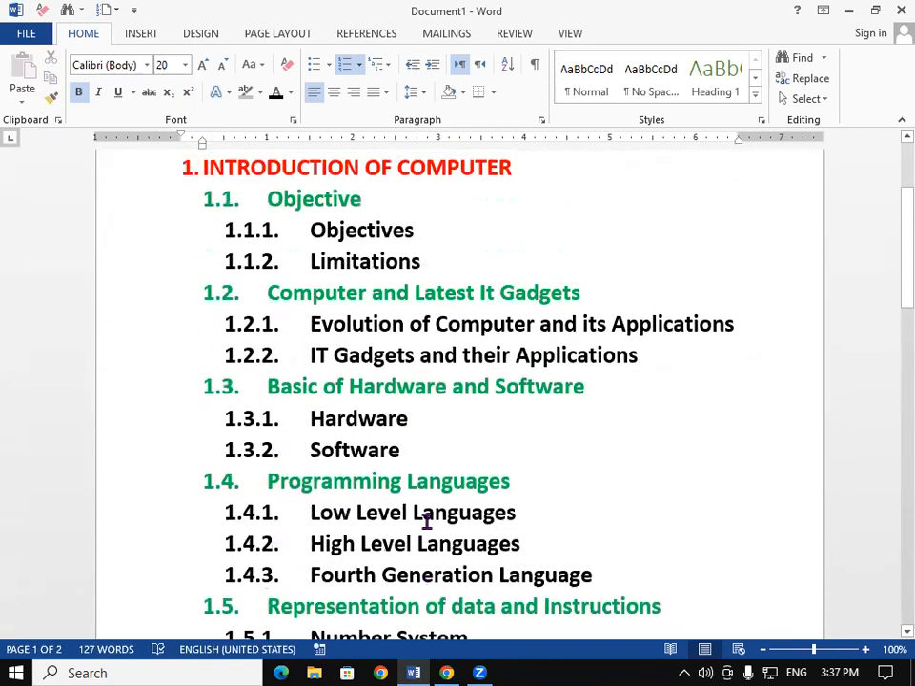
pyautogui.scroll(3, 426, 522)
pyautogui.scroll(-12, 426, 522)
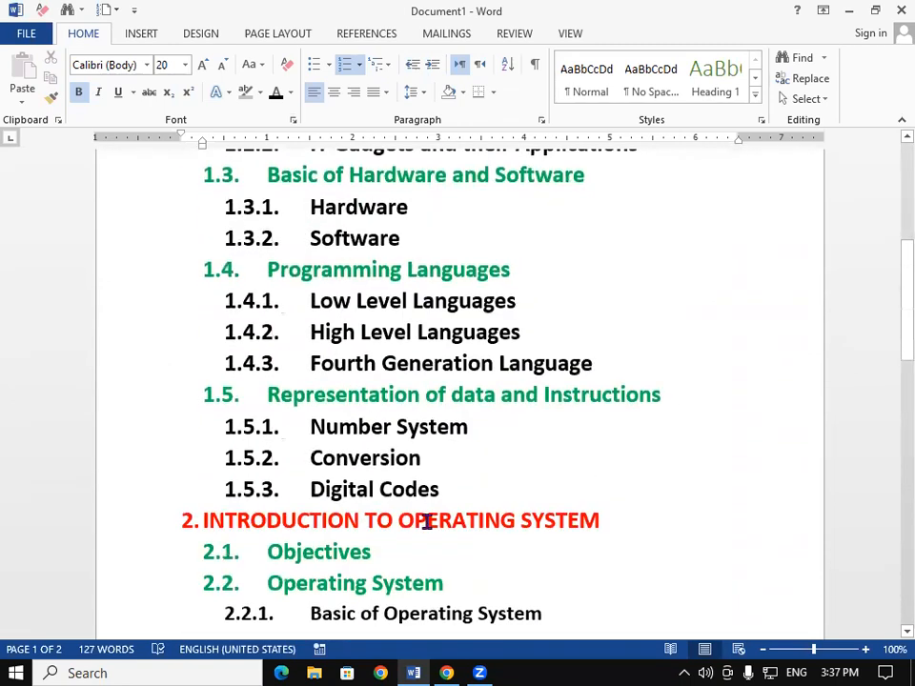
pyautogui.scroll(-4, 426, 523)
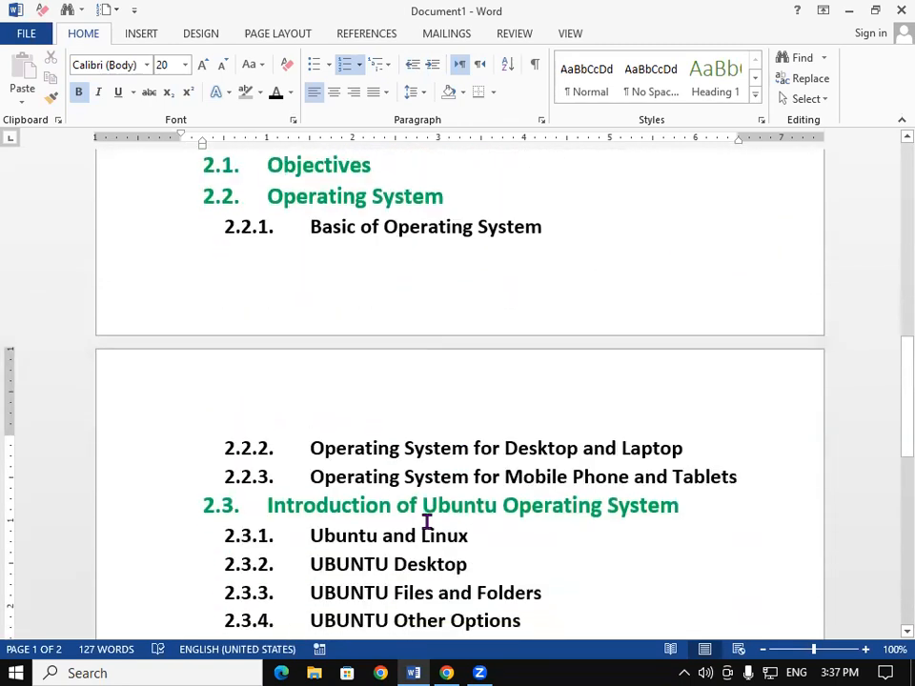
pyautogui.scroll(-3, 426, 524)
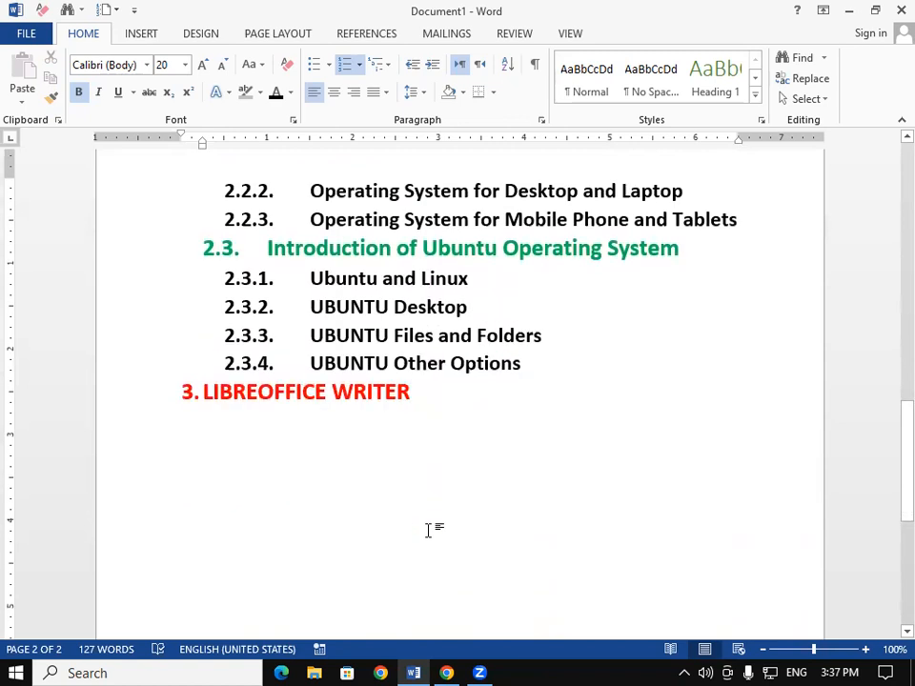
pyautogui.scroll(-4, 428, 531)
pyautogui.scroll(-3, 428, 531)
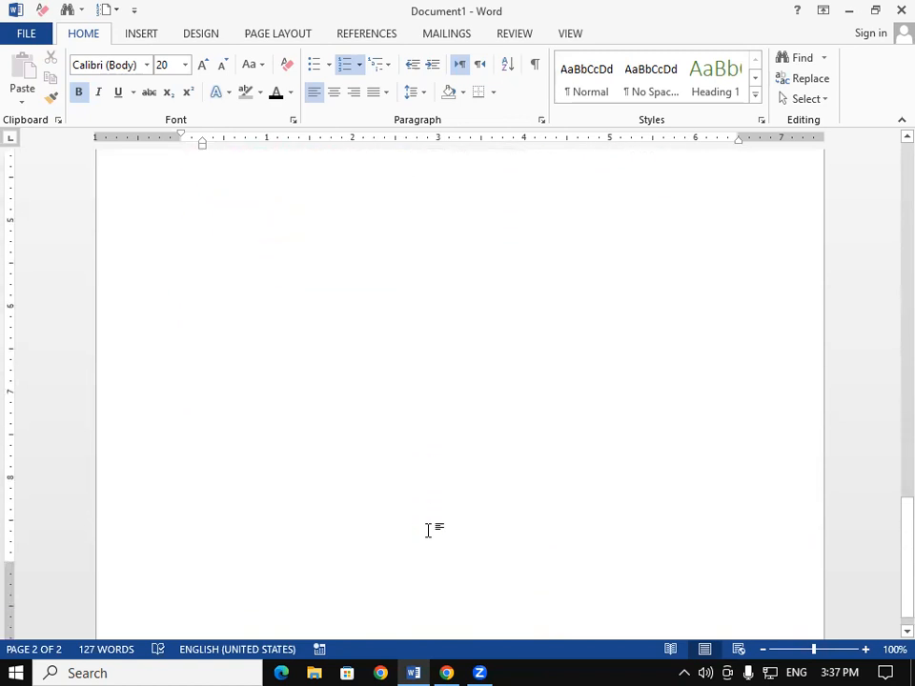
pyautogui.scroll(-2, 428, 531)
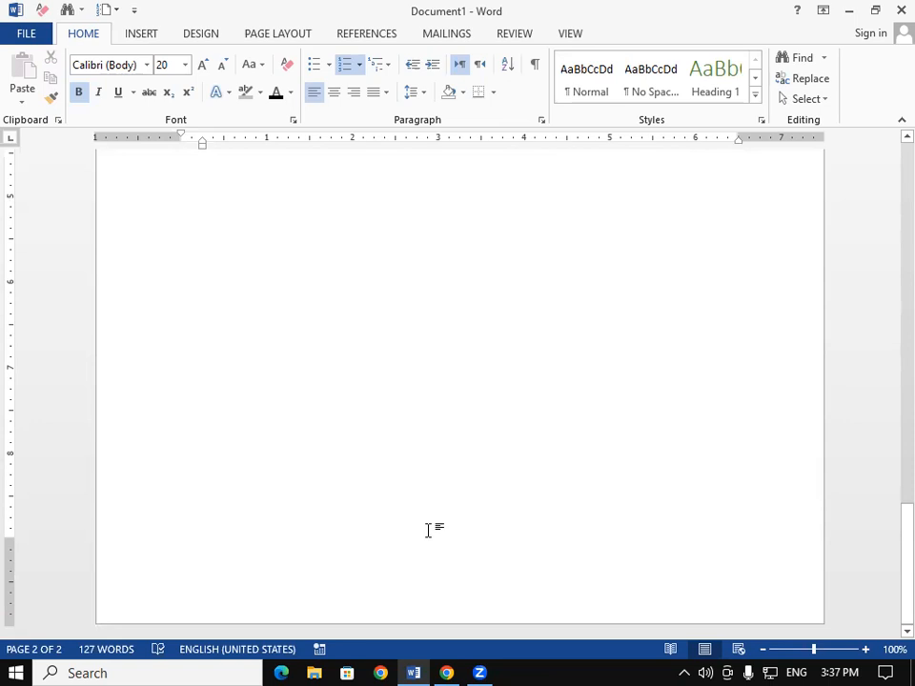
pyautogui.scroll(12, 427, 531)
pyautogui.scroll(6, 426, 531)
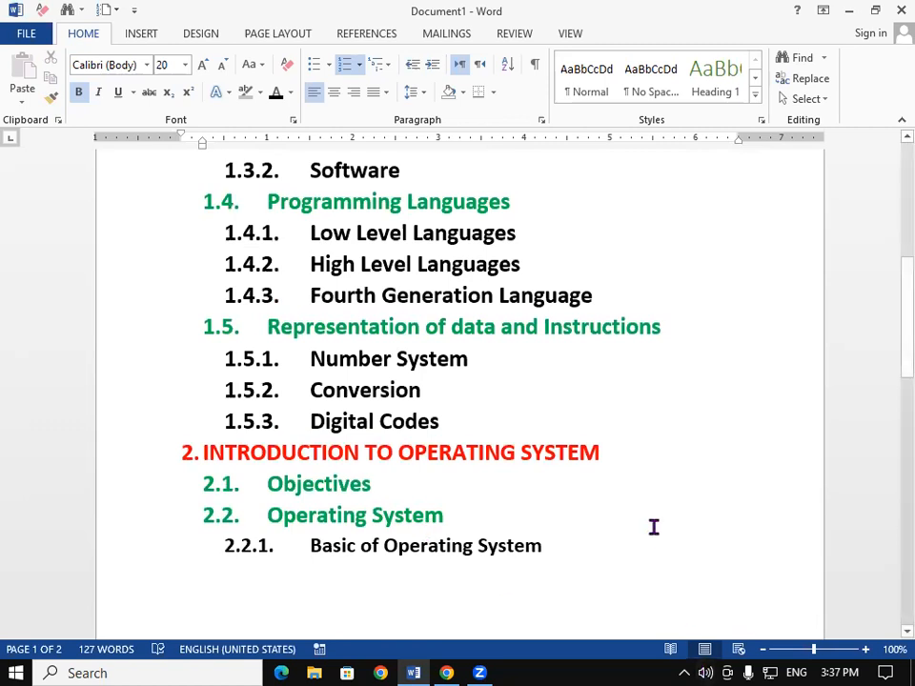
# - Create a new blank document and enter the heading "OBJECTIVE TYPE FUNDAMENTAL QUESTION"
pyautogui.hotkey('ctrl', 'n')
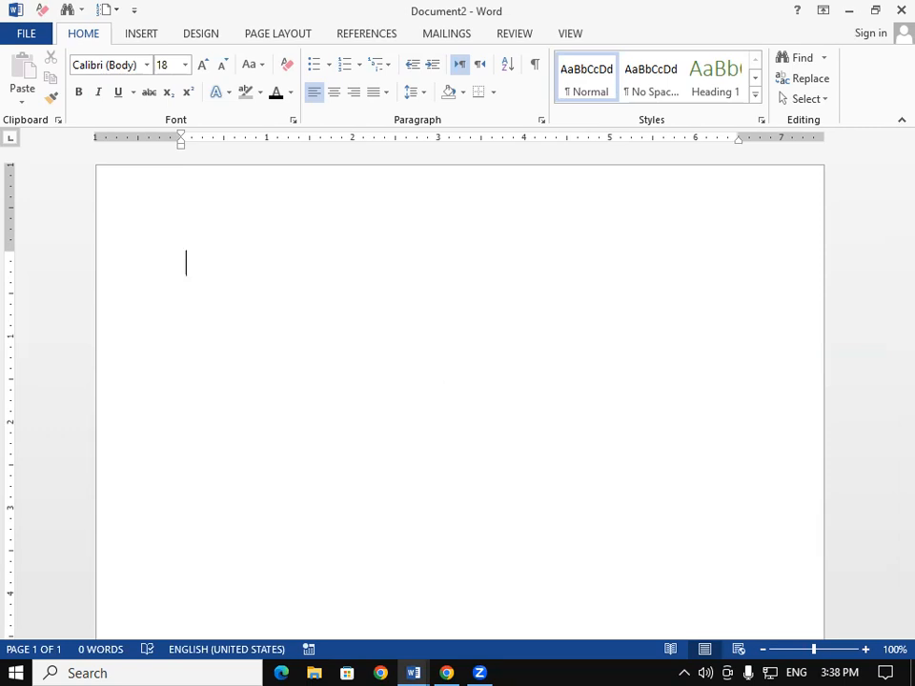
pyautogui.write('OBJECTIVE ')
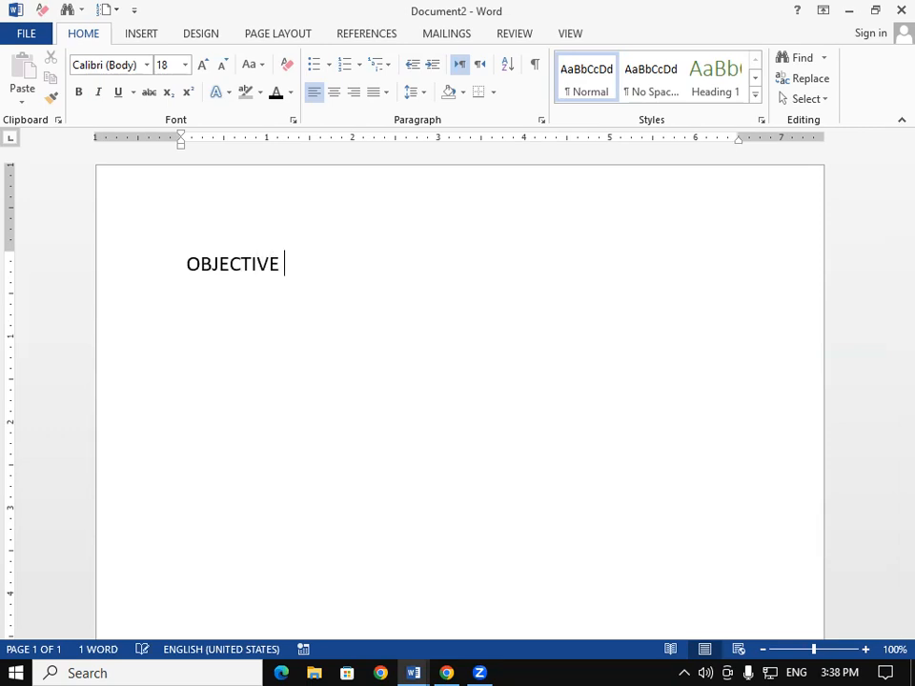
pyautogui.write('TY')
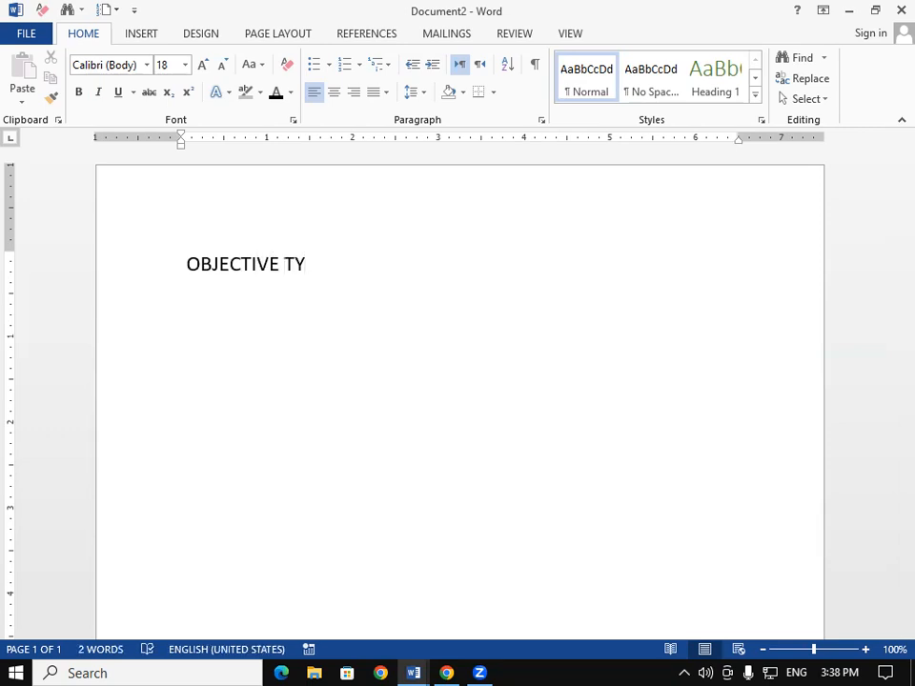
pyautogui.write('PE FUNDA')
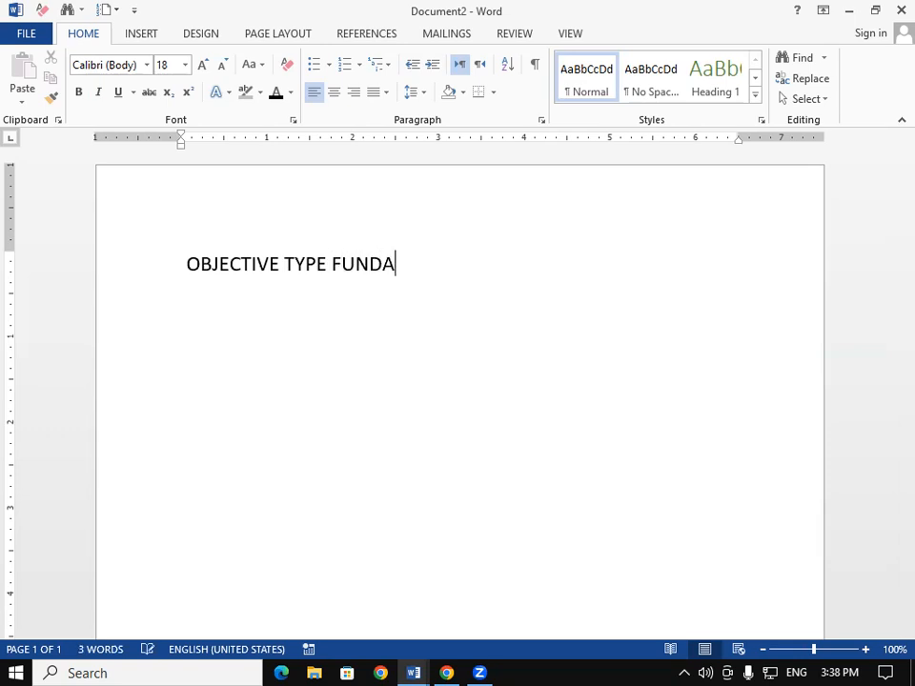
pyautogui.write('MENTAL ')
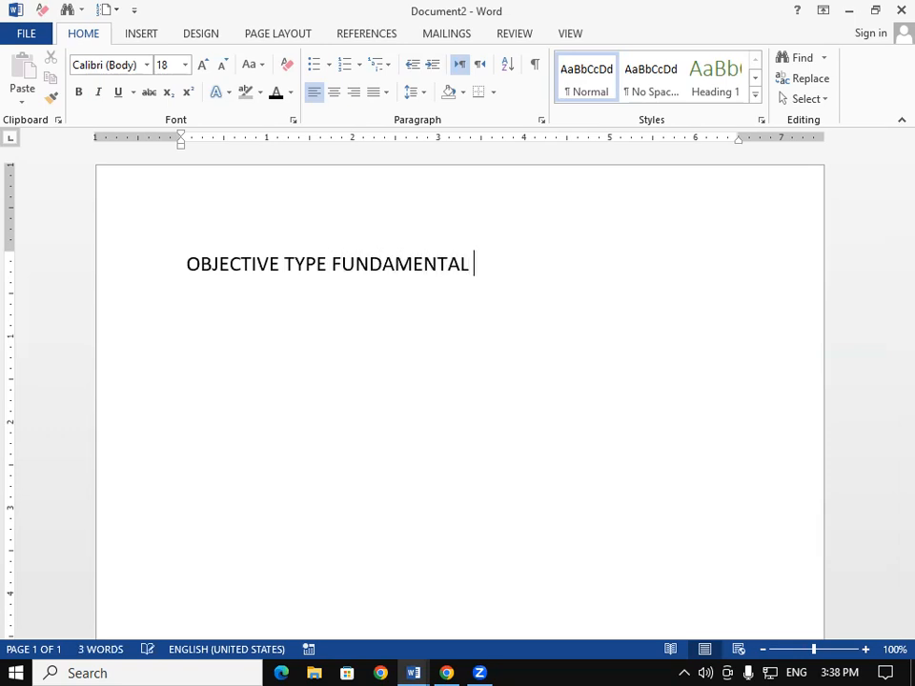
pyautogui.write('QUEST')
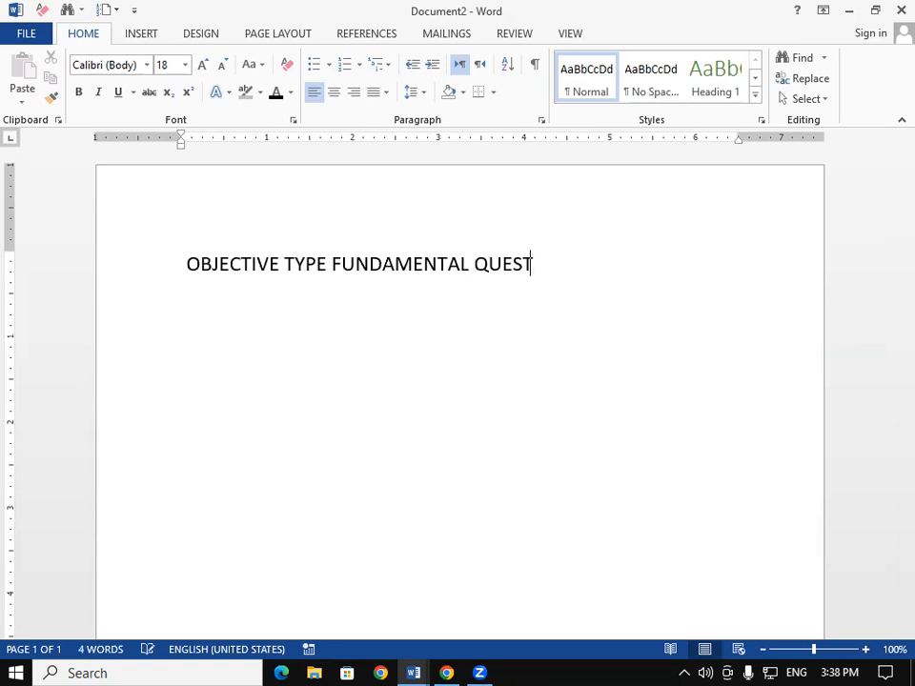
pyautogui.write('ION')
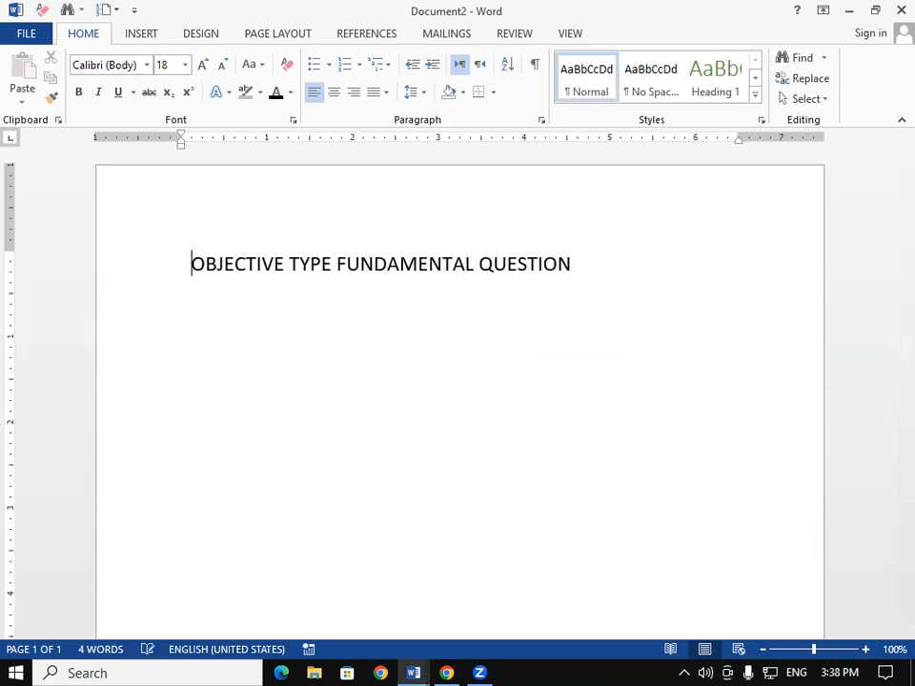
# - Enlarge the heading's font size to 22 pt
pyautogui.moveTo(286, 264); pyautogui.dragTo(626, 259)
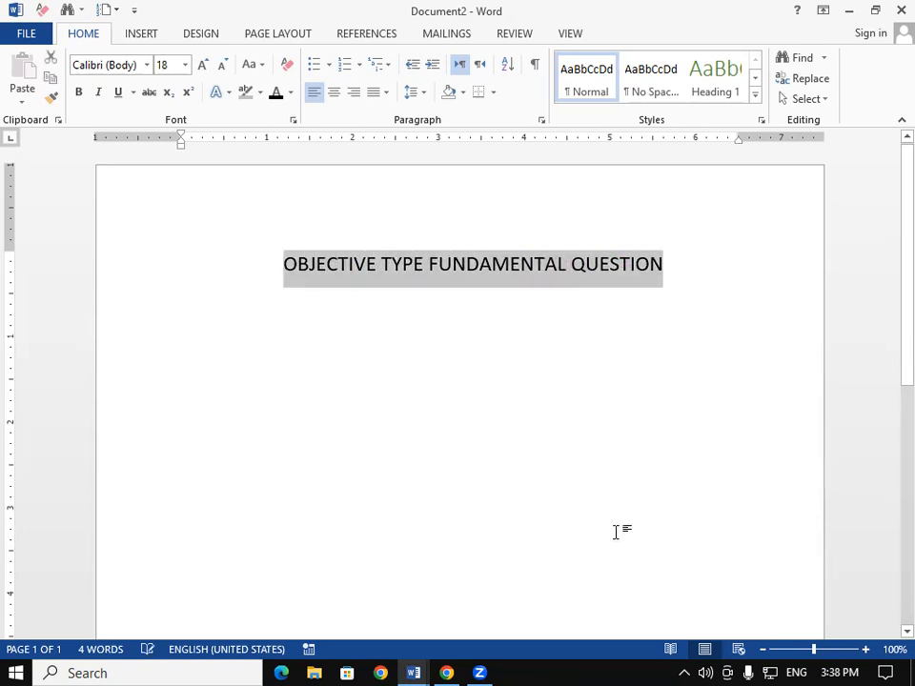
pyautogui.hotkey('ctrl', 'shift', '.')
pyautogui.hotkey('ctrl', 'shift', '.')
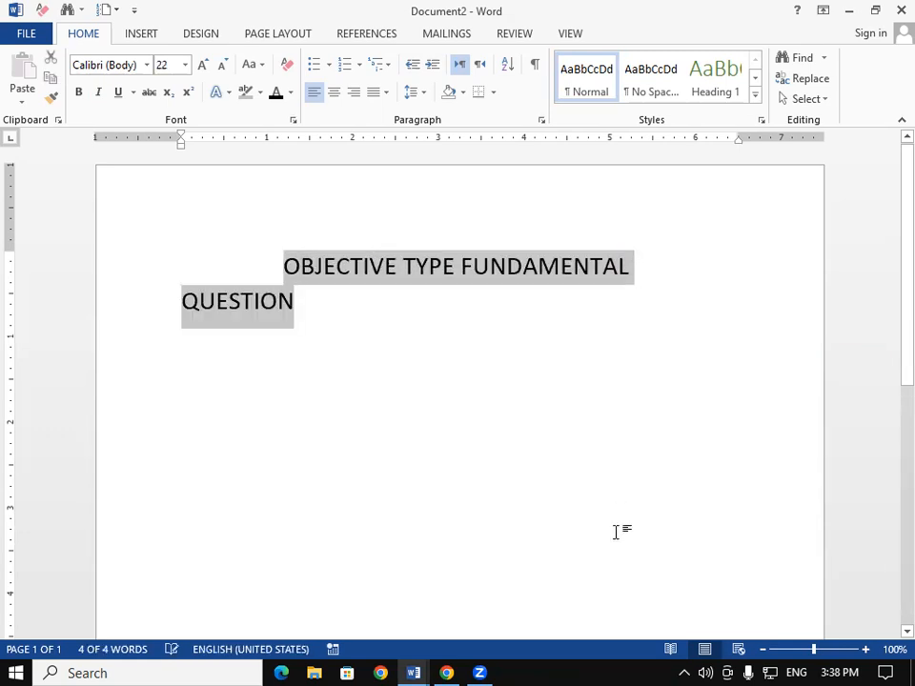
# - Delete the extra leading spaces before the heading so it fits on one line
pyautogui.click(290, 272)
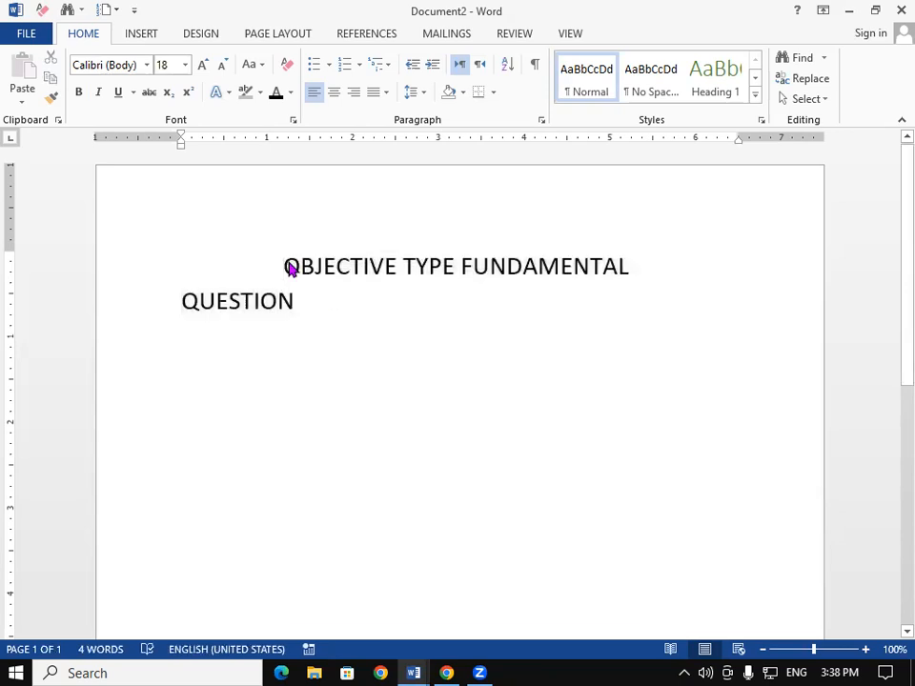
pyautogui.press('BackSpace')
pyautogui.press('BackSpace')
pyautogui.press('BackSpace')
pyautogui.press('BackSpace')
pyautogui.press('BackSpace')
pyautogui.press('BackSpace')
pyautogui.press('BackSpace')
pyautogui.press('BackSpace')
pyautogui.press('BackSpace')
pyautogui.press('BackSpace')
pyautogui.press('BackSpace')
pyautogui.press('BackSpace')
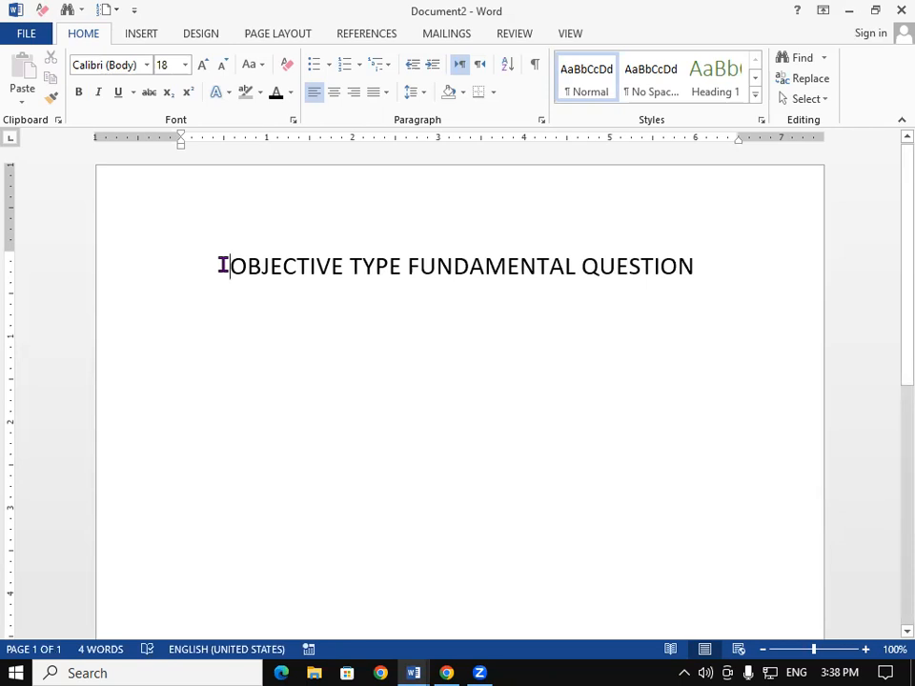
pyautogui.moveTo(267, 266); pyautogui.dragTo(578, 268)
pyautogui.click(511, 380)
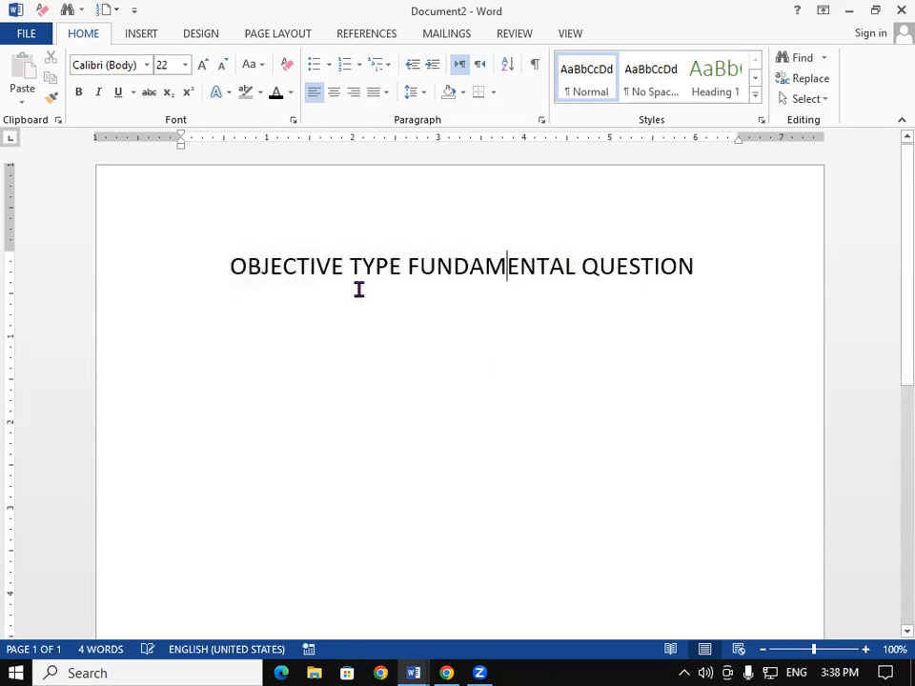
# - Make the whole heading bold and underlined
pyautogui.moveTo(233, 262); pyautogui.dragTo(618, 278)
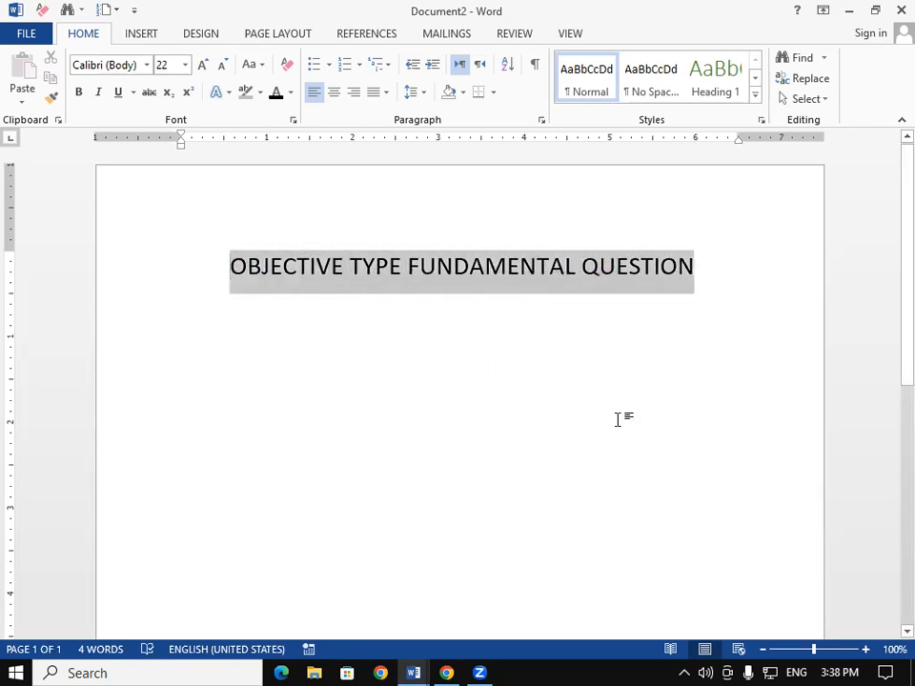
pyautogui.hotkey('ctrl', 'u')
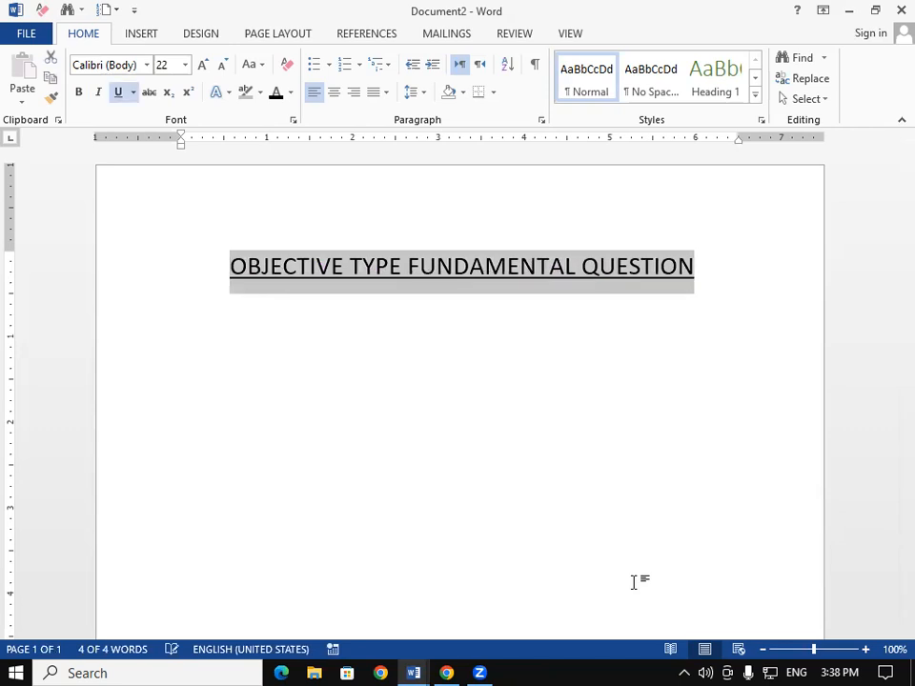
pyautogui.hotkey('ctrl', 'b')
# - Start a new line below the heading with bold and underline turned off
pyautogui.click(743, 301)
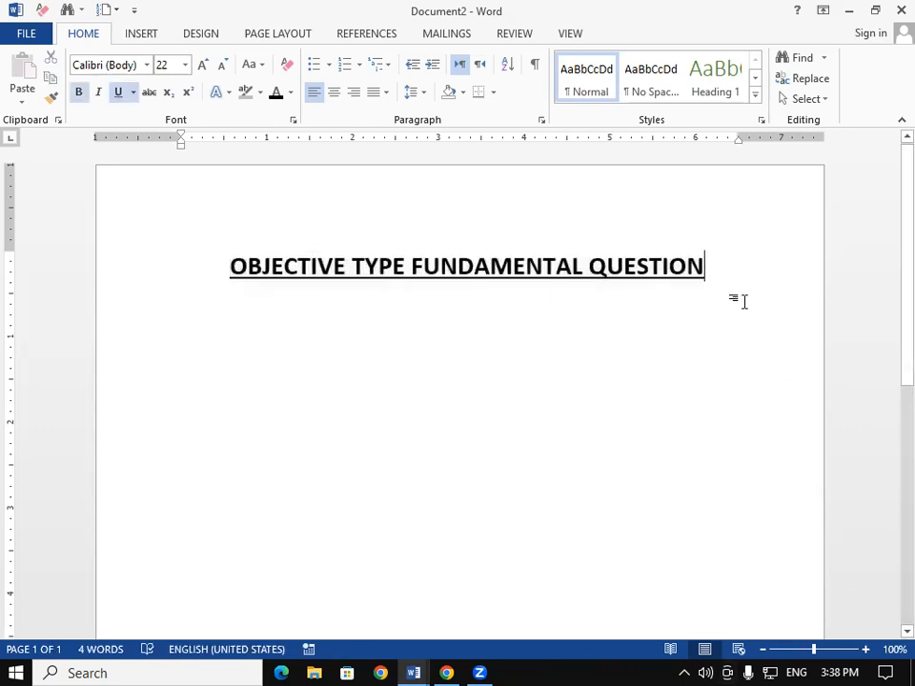
pyautogui.press('Return')
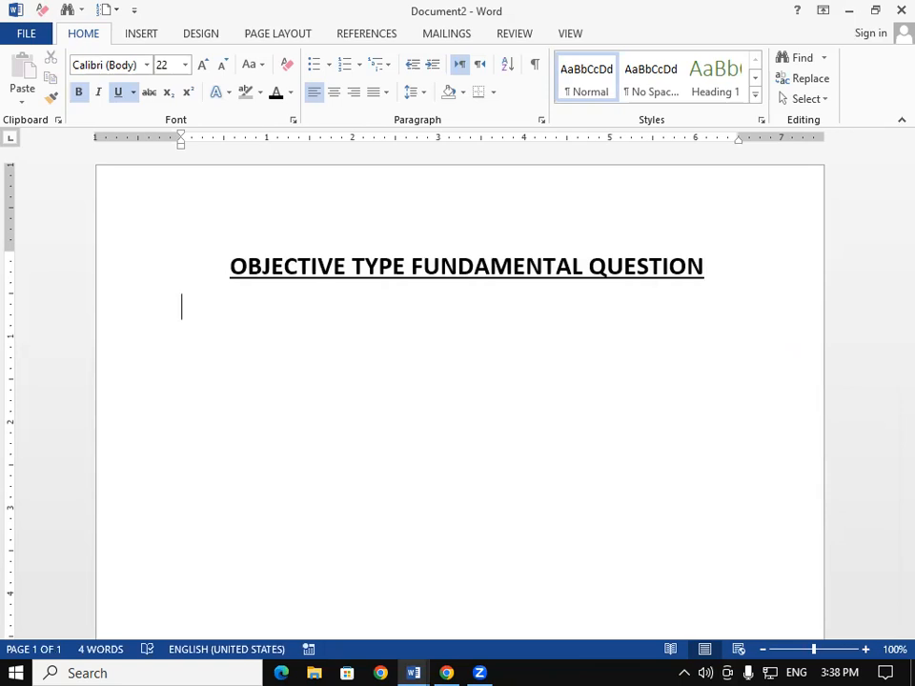
pyautogui.hotkey('ctrl', 'u')
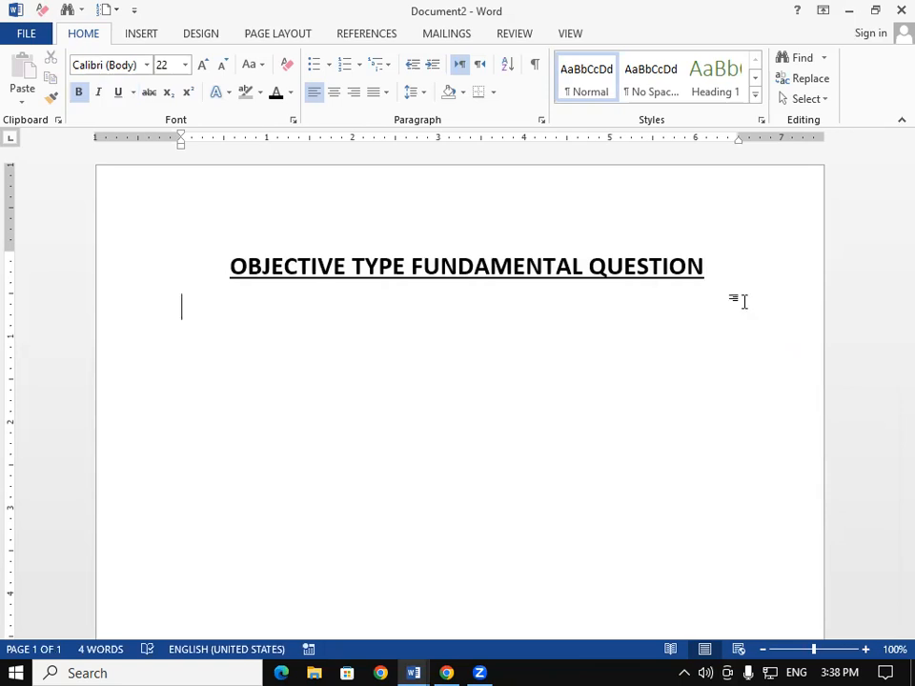
pyautogui.hotkey('ctrl', 'b')
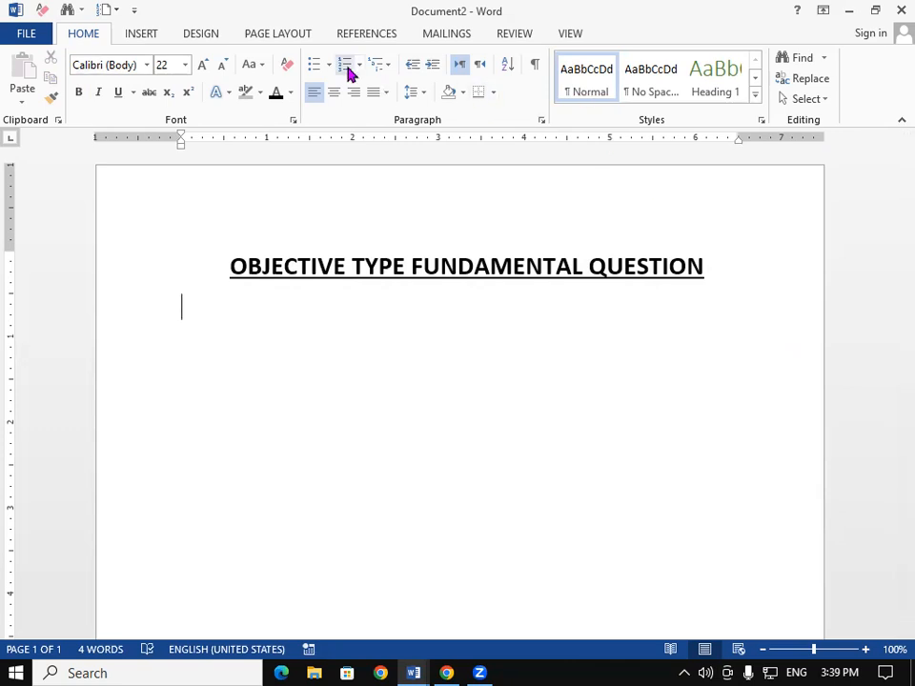
# - Apply the 1) a) i) multilevel numbering style to the empty line below the heading
pyautogui.click(387, 68)
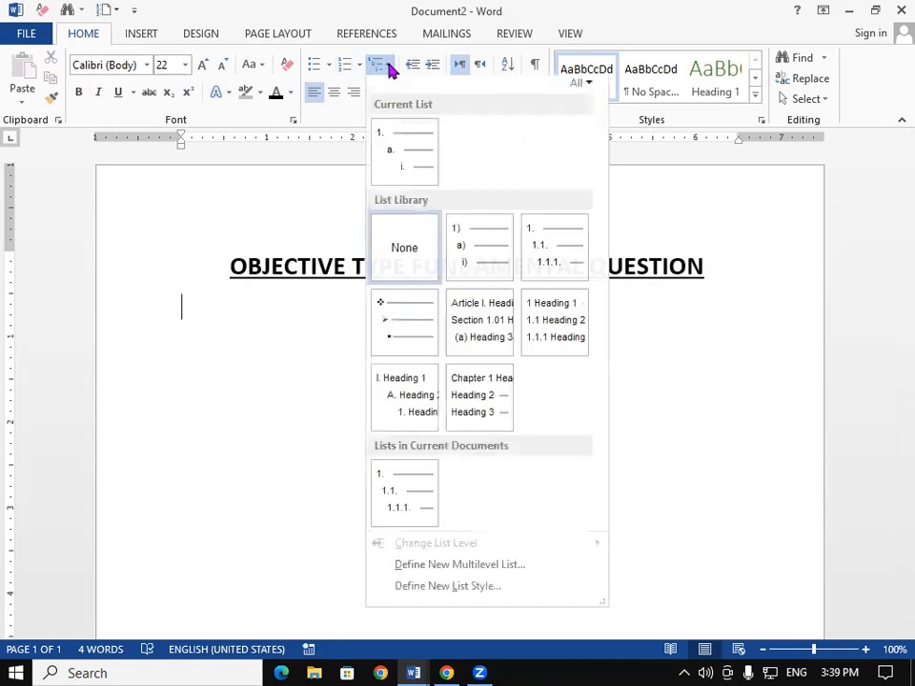
pyautogui.click(387, 69)
pyautogui.click(387, 69)
pyautogui.click(387, 69)
pyautogui.click(387, 70)
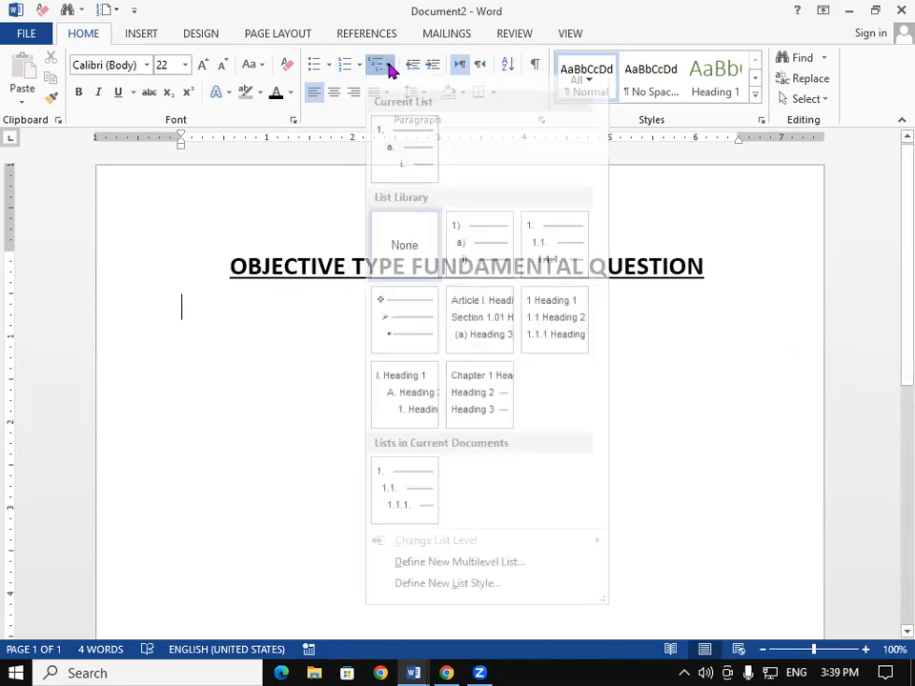
pyautogui.moveTo(567, 298)
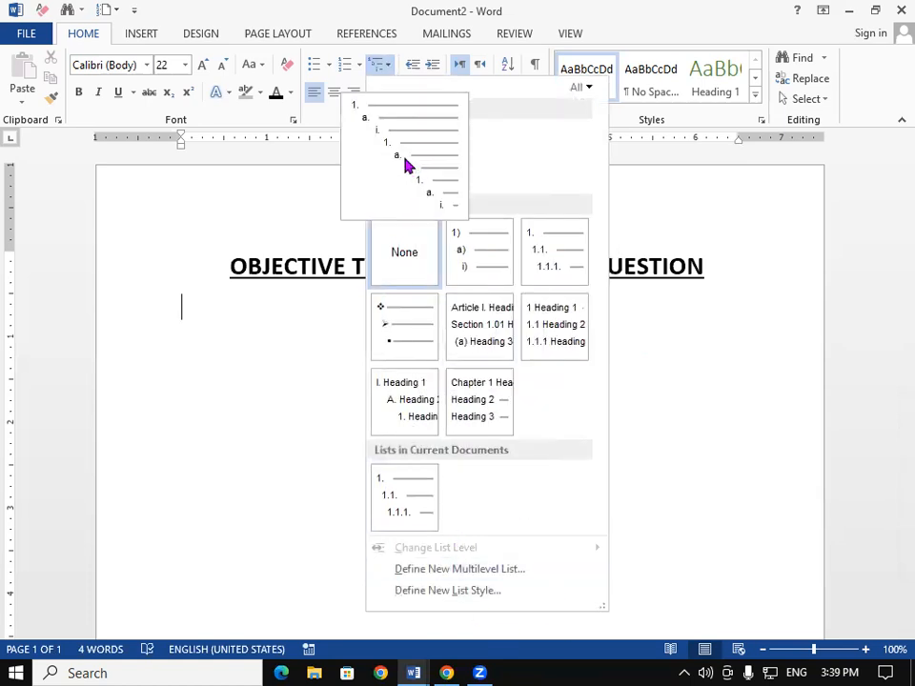
pyautogui.moveTo(469, 333)
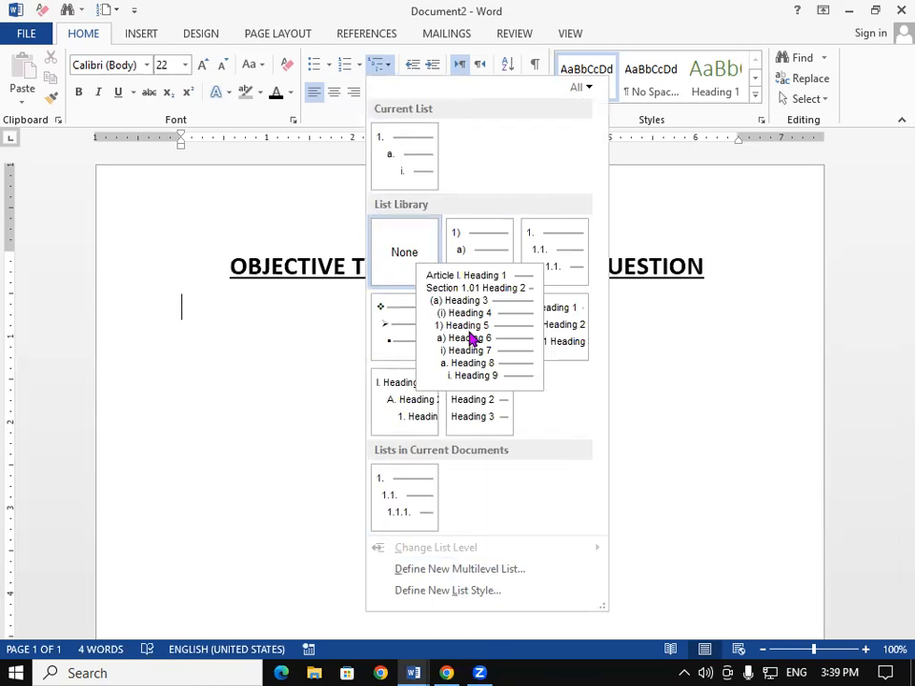
pyautogui.moveTo(405, 412)
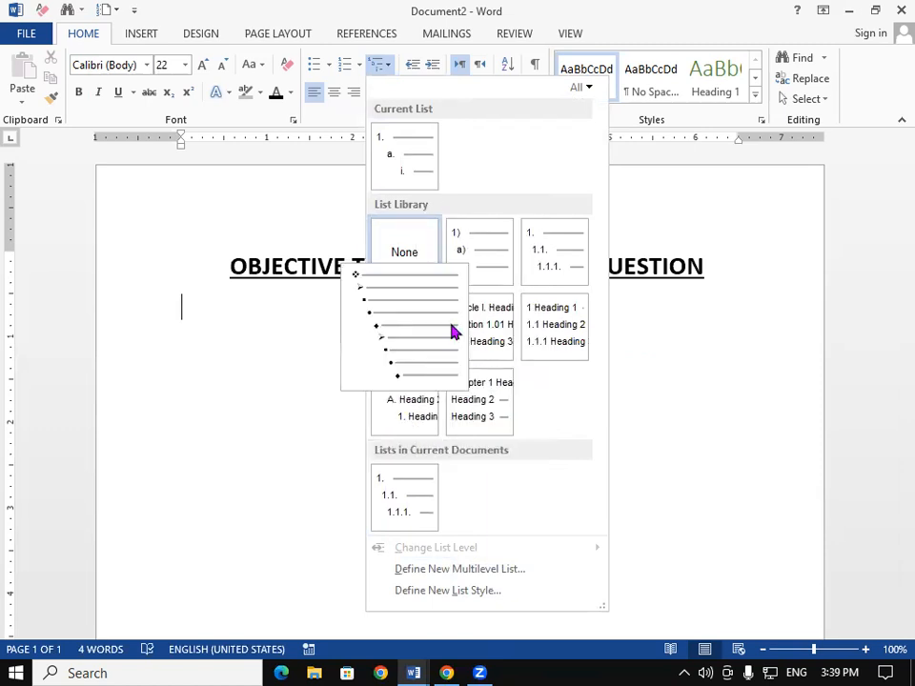
pyautogui.moveTo(419, 181)
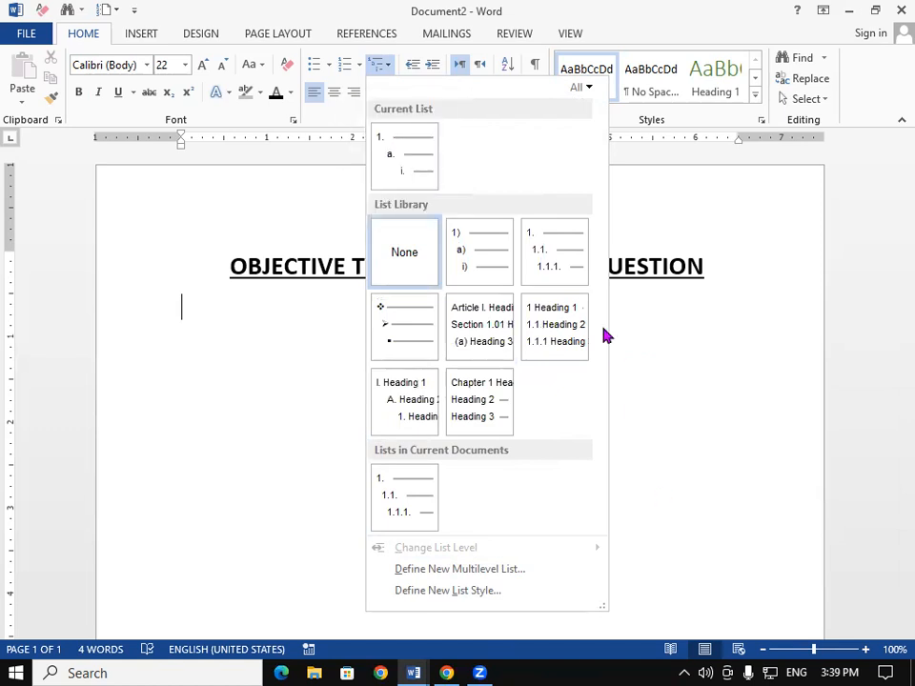
pyautogui.moveTo(576, 262)
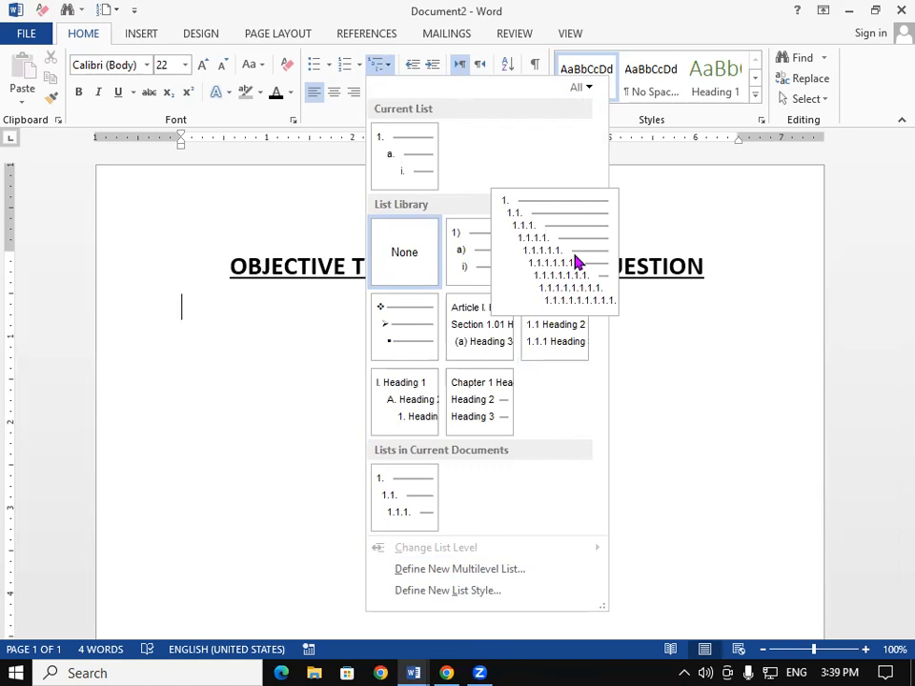
pyautogui.moveTo(484, 268)
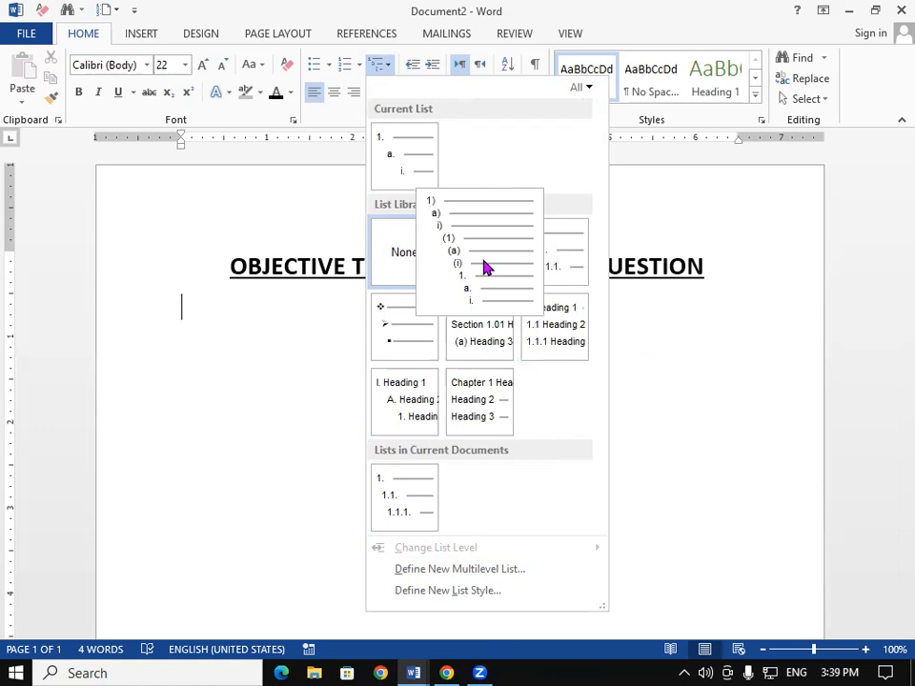
pyautogui.click(484, 268)
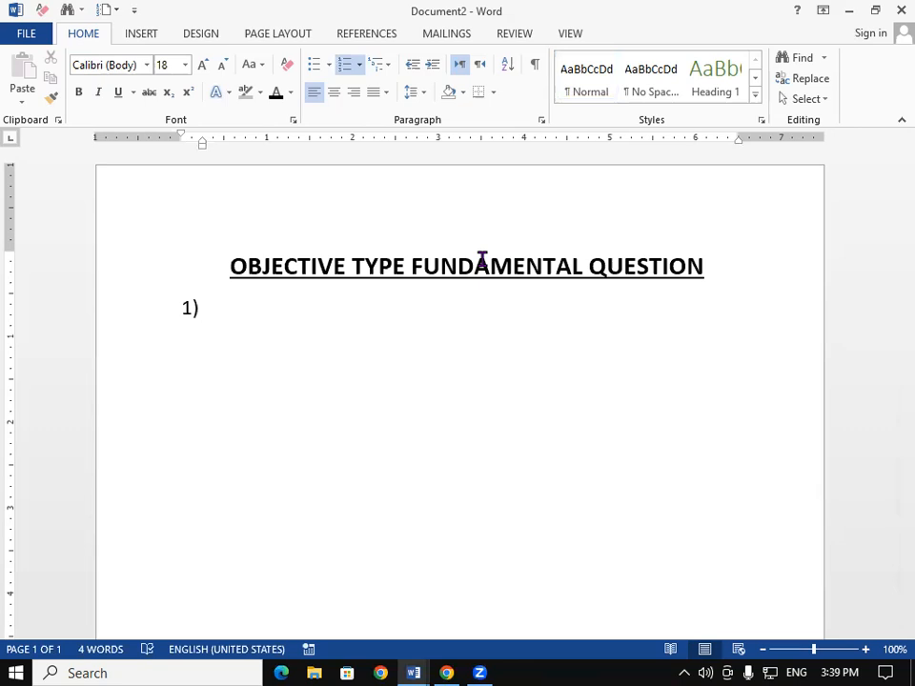
# - Enter the first question "How Many Types of Function key in Keyboard?" and start the next numbered item
pyautogui.write('How Many ')
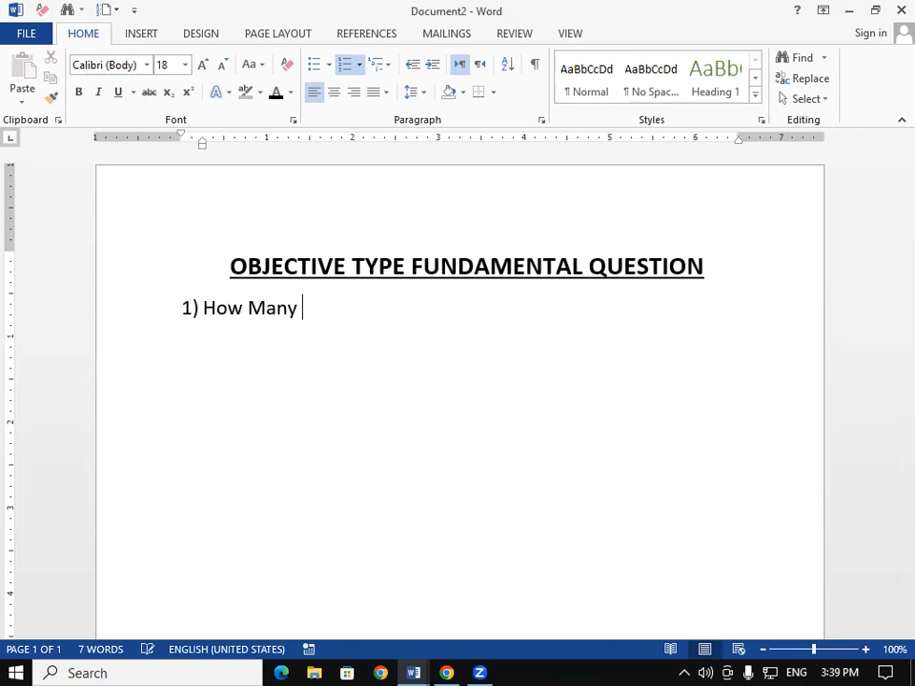
pyautogui.write('Types O')
pyautogui.press('BackSpace')
pyautogui.write('f')
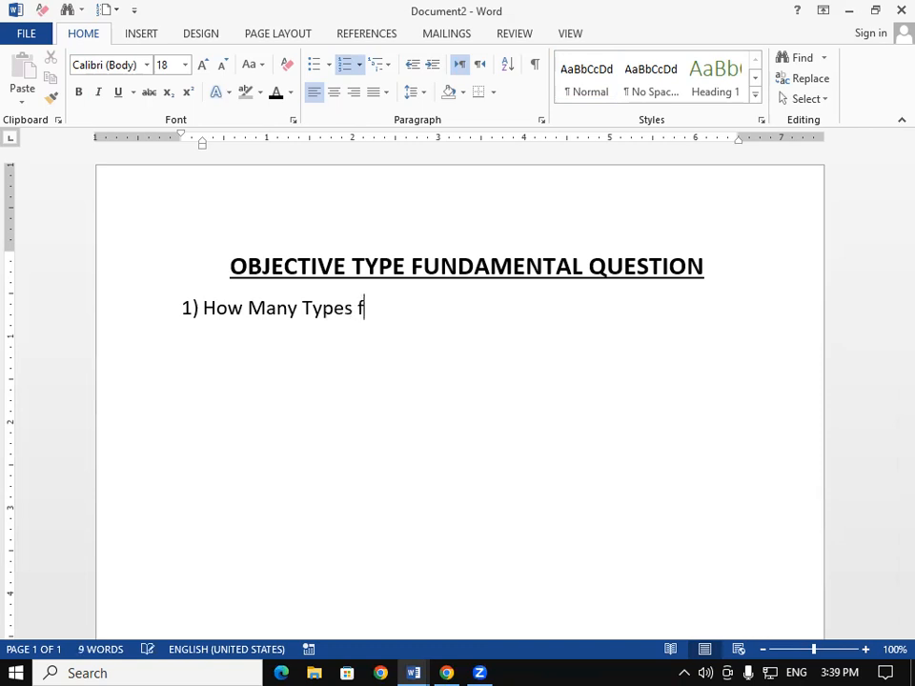
pyautogui.press('BackSpace')
pyautogui.write('of Fu')
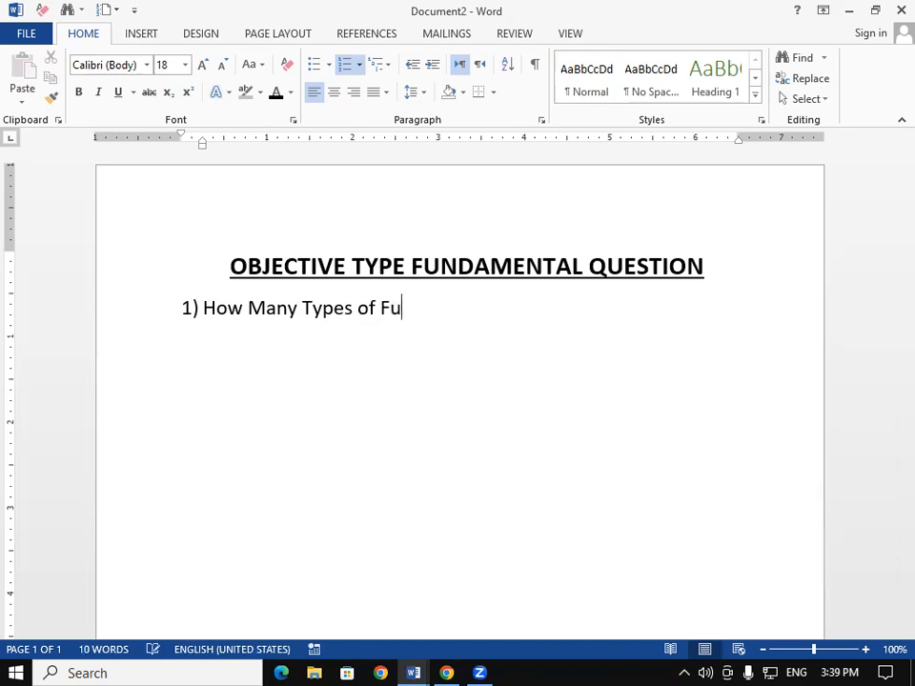
pyautogui.write('nction key ')
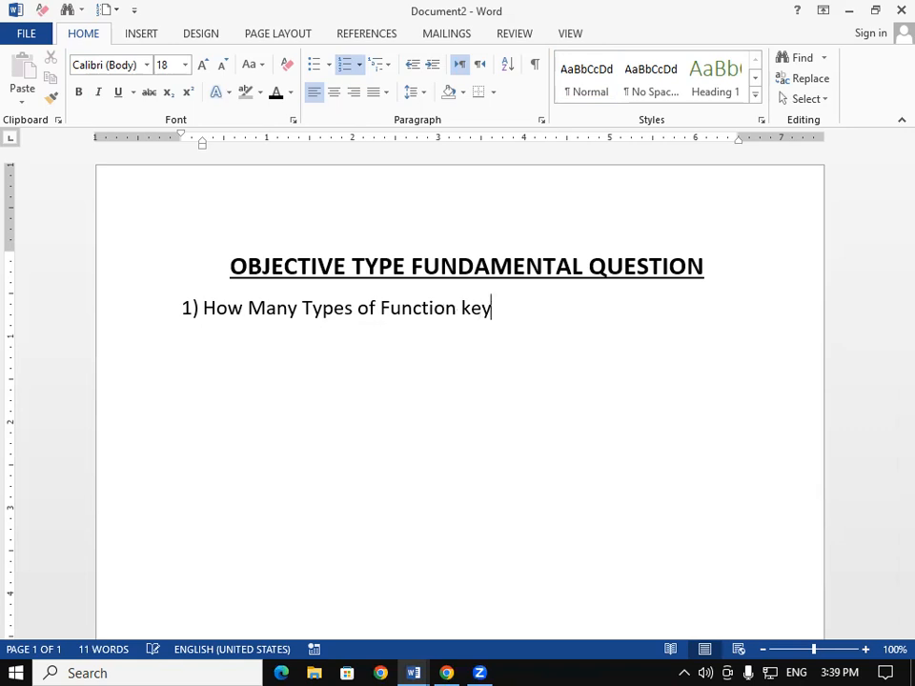
pyautogui.write('i')
pyautogui.press('BackSpace')
pyautogui.write('in Keyboard')
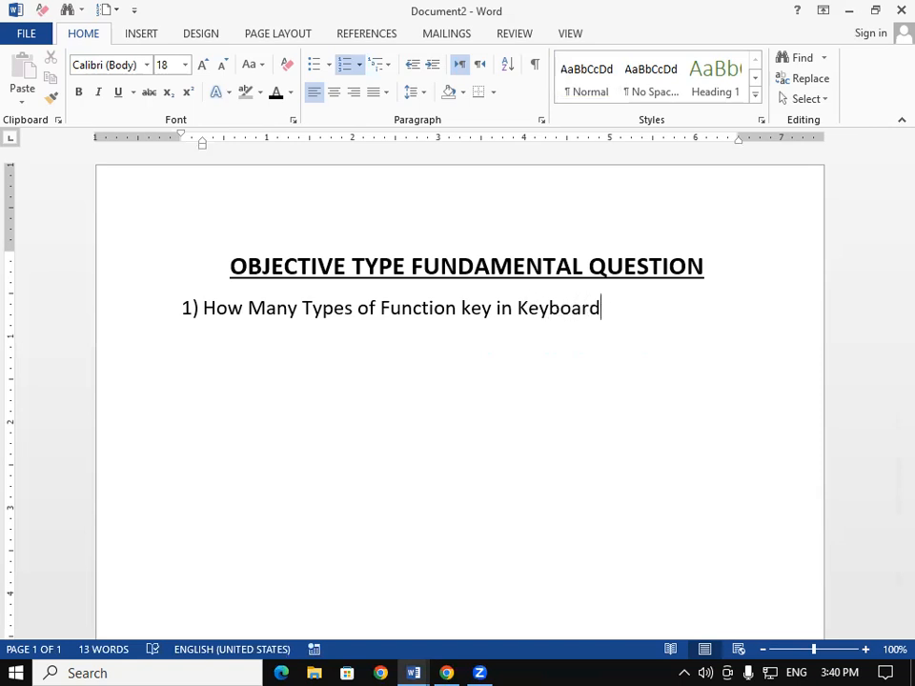
pyautogui.press('Return')
pyautogui.click(612, 308)
pyautogui.write('?')
# - Enter the second question "How Many Types of Computer?"
pyautogui.click(199, 339)
pyautogui.write('Hom')
pyautogui.press('BackSpace')
pyautogui.write('w Many ')
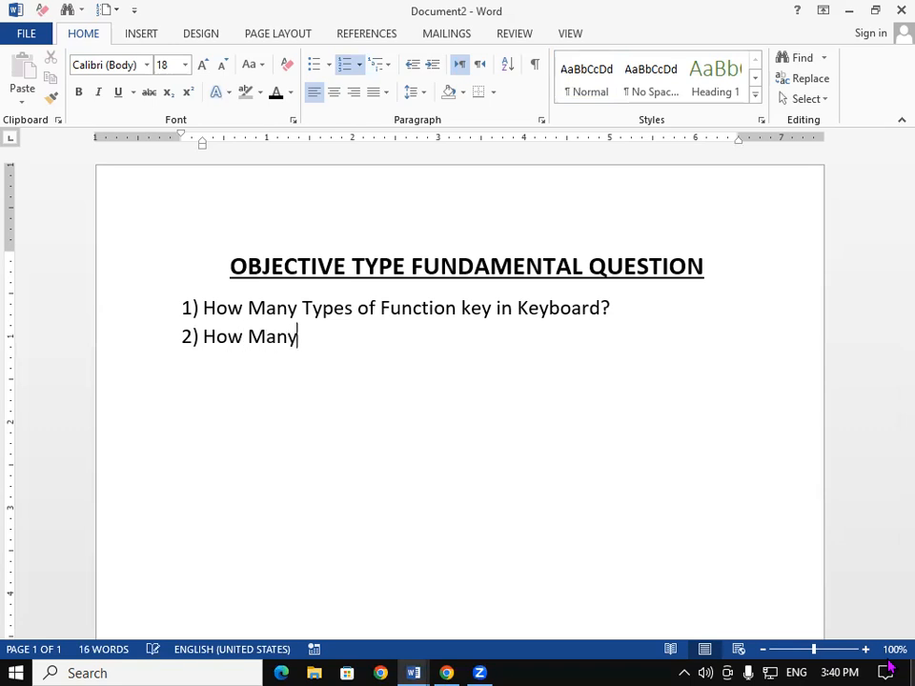
pyautogui.write('Types of Computer')
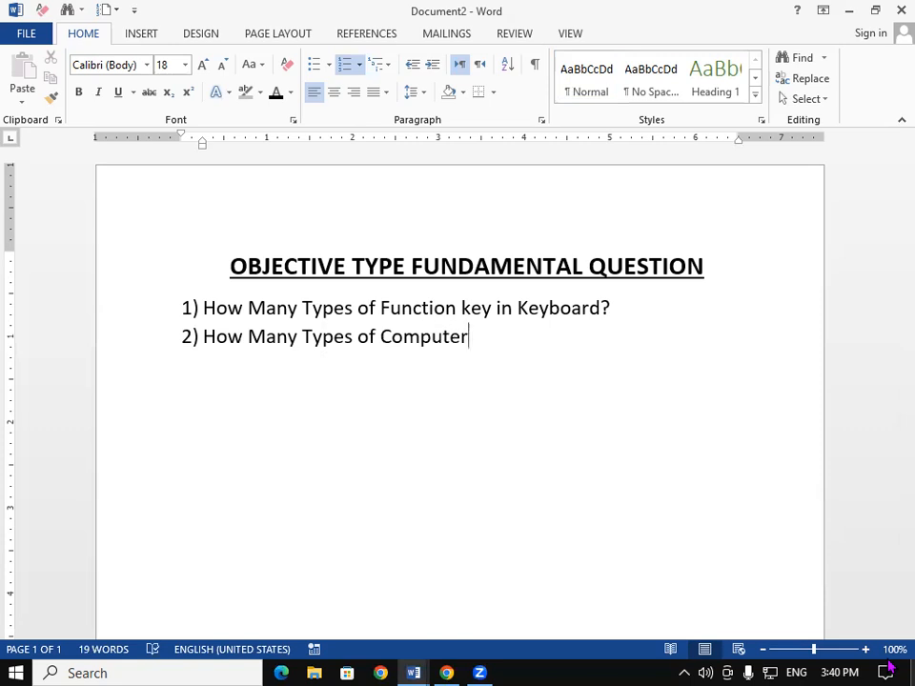
pyautogui.write('?')
# - Add the third question "How Many Types of Special Key in Keybaord?" and start the next item
pyautogui.press('Return')
pyautogui.write('How Many Types')
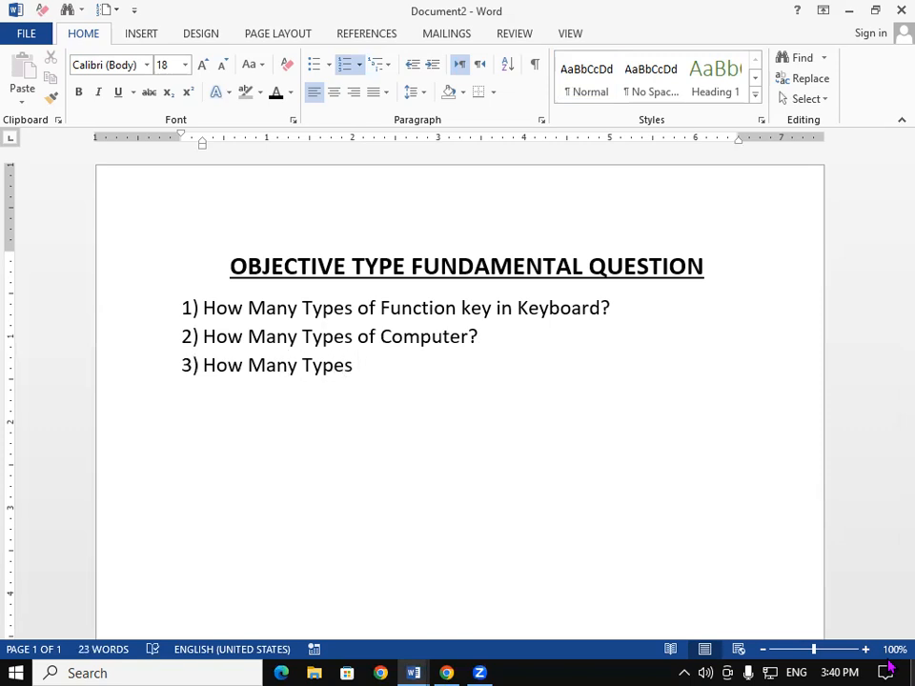
pyautogui.write(' of')
pyautogui.write('Sp')
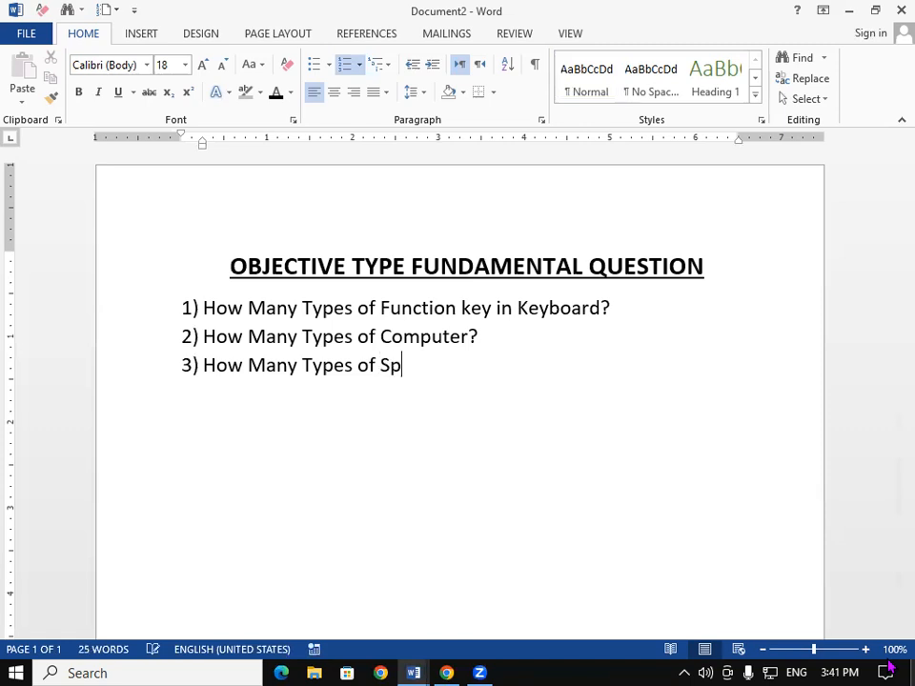
pyautogui.write('ecial')
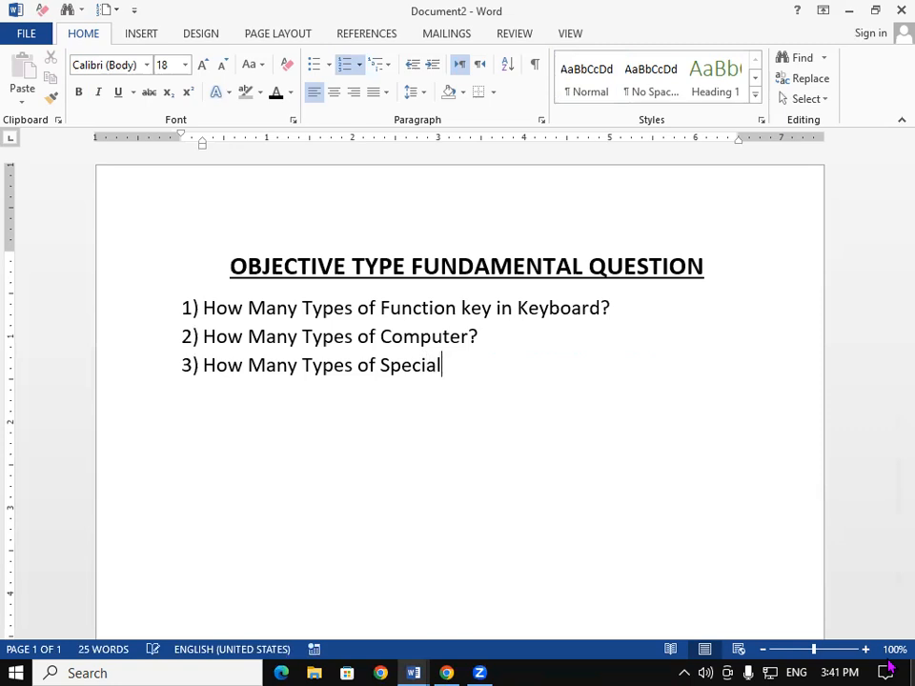
pyautogui.write(' Key in ')
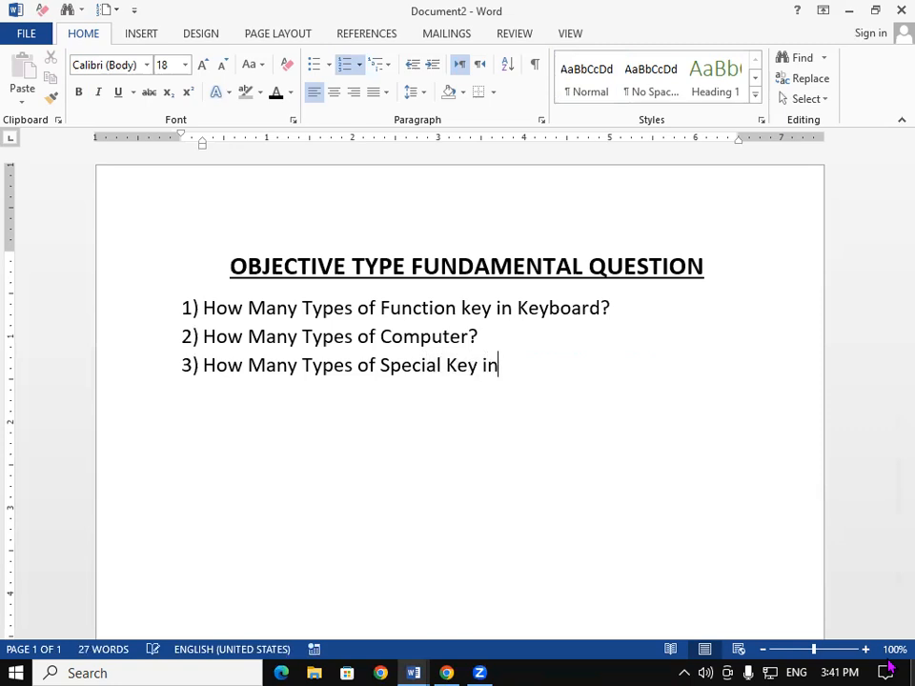
pyautogui.write('Keyb')
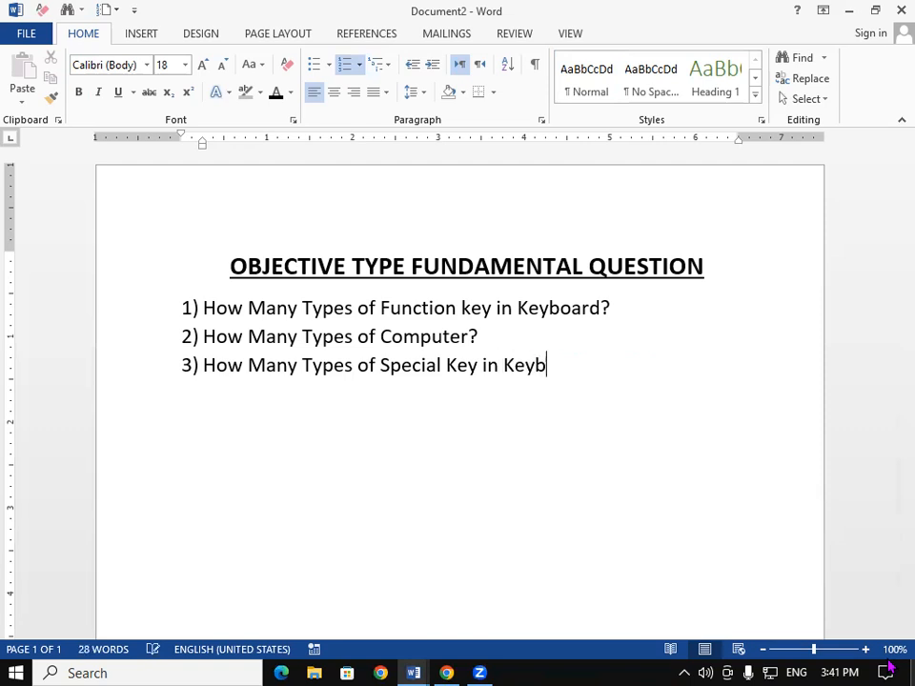
pyautogui.write('aord')
pyautogui.write('?')
pyautogui.press('Return')
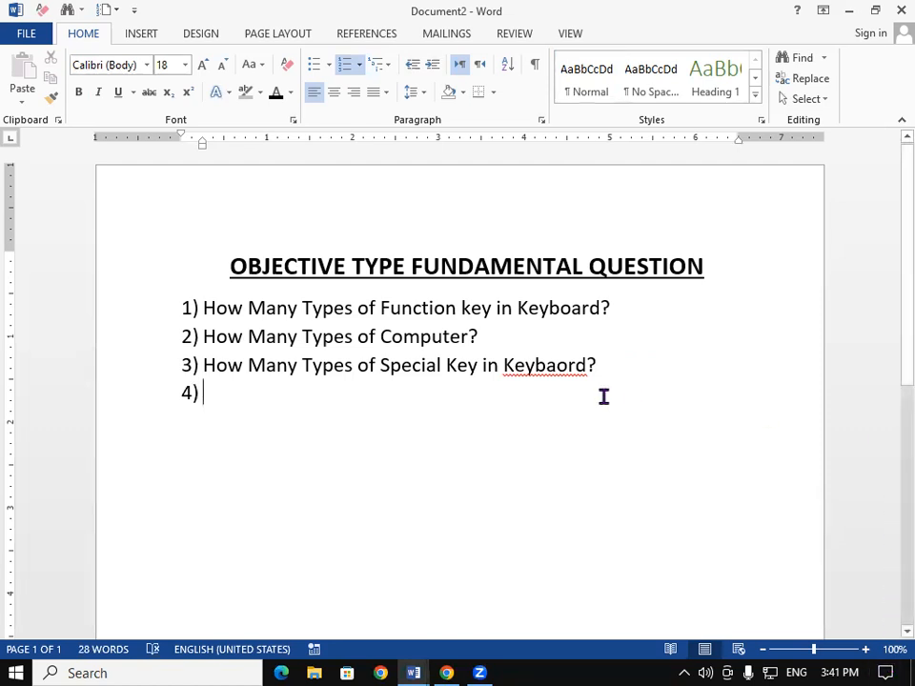
# - Correct the misspelled word in the third question to "Keyboard"
pyautogui.click(566, 363)
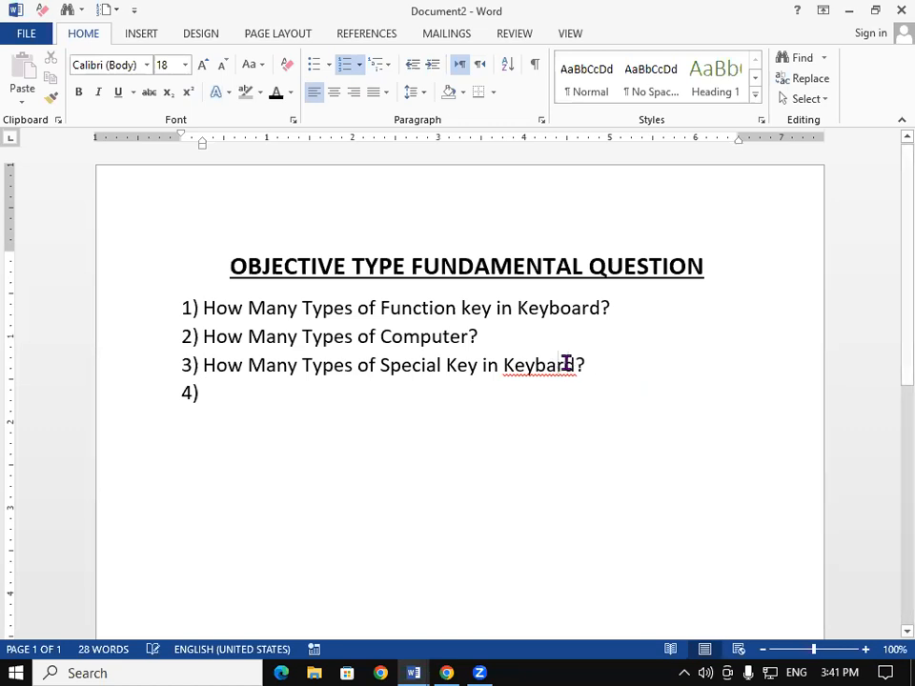
pyautogui.press('BackSpace')
pyautogui.press('BackSpace')
pyautogui.write('o')
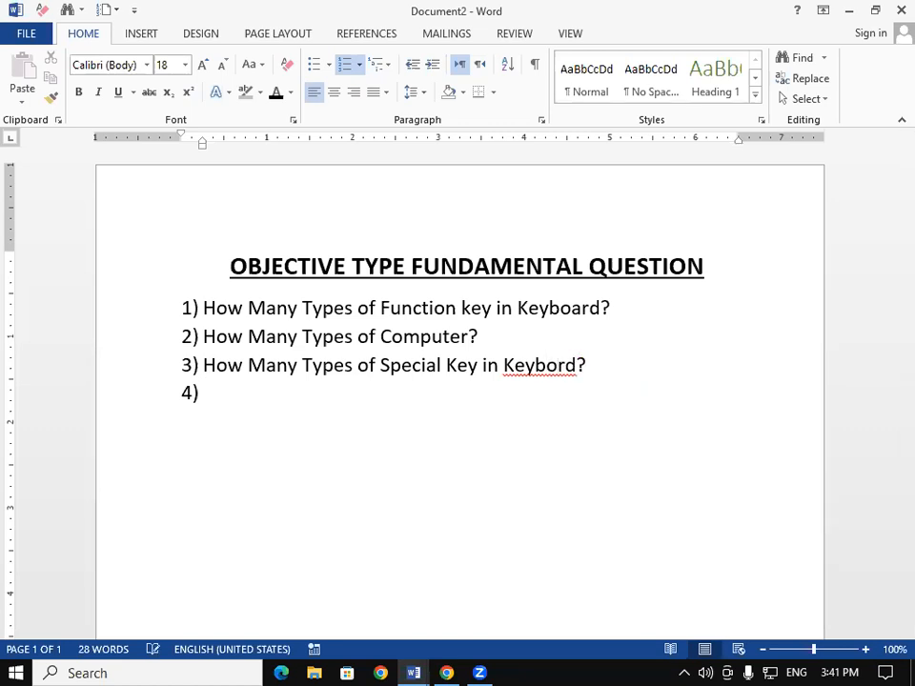
pyautogui.write('ar')
pyautogui.press('BackSpace')
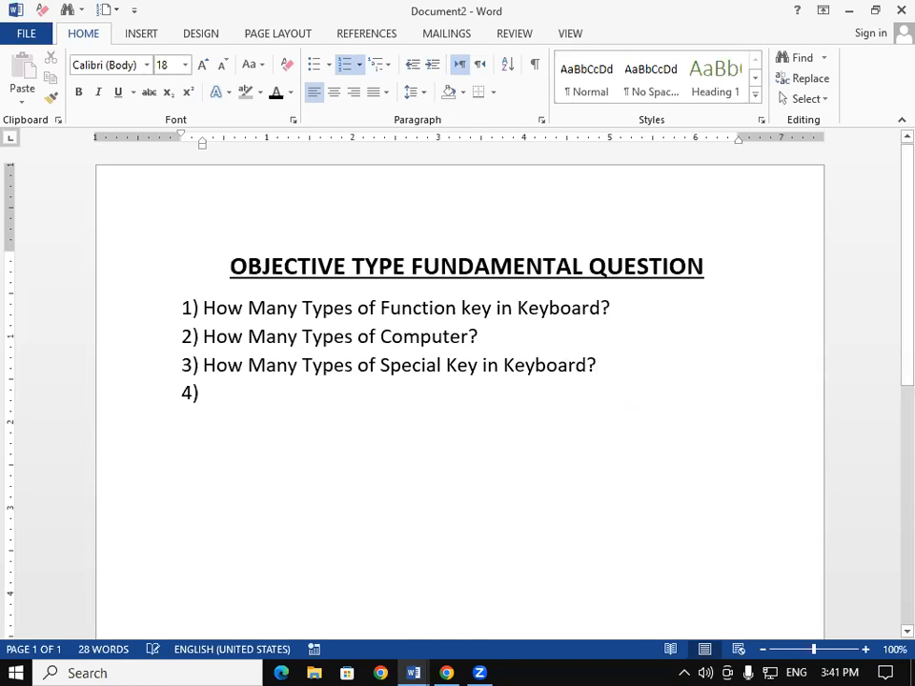
# - Add the fourth question "What is work of Mouse?"
pyautogui.press('Return')
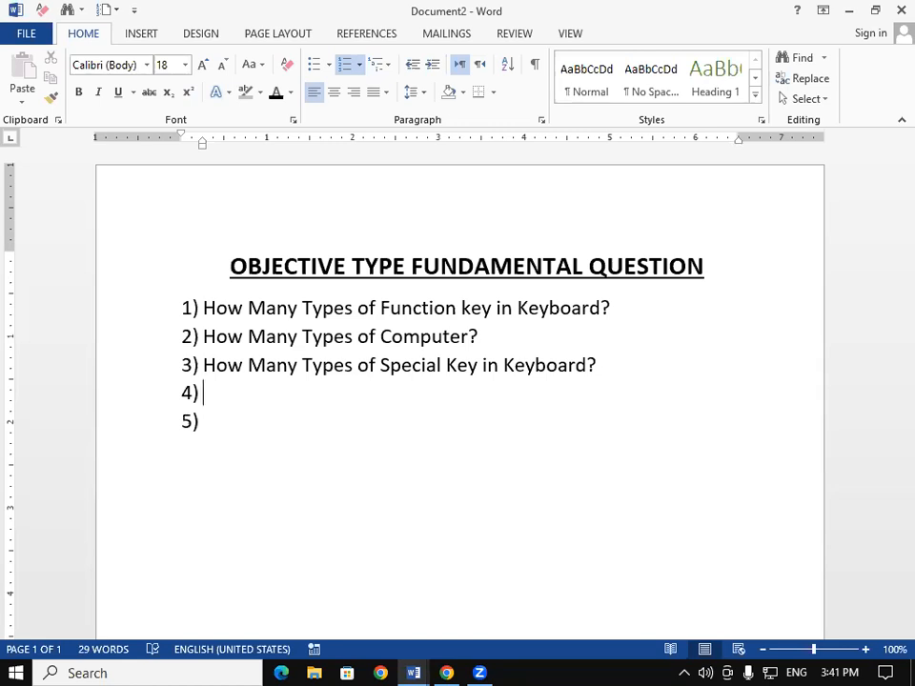
pyautogui.write('What ')
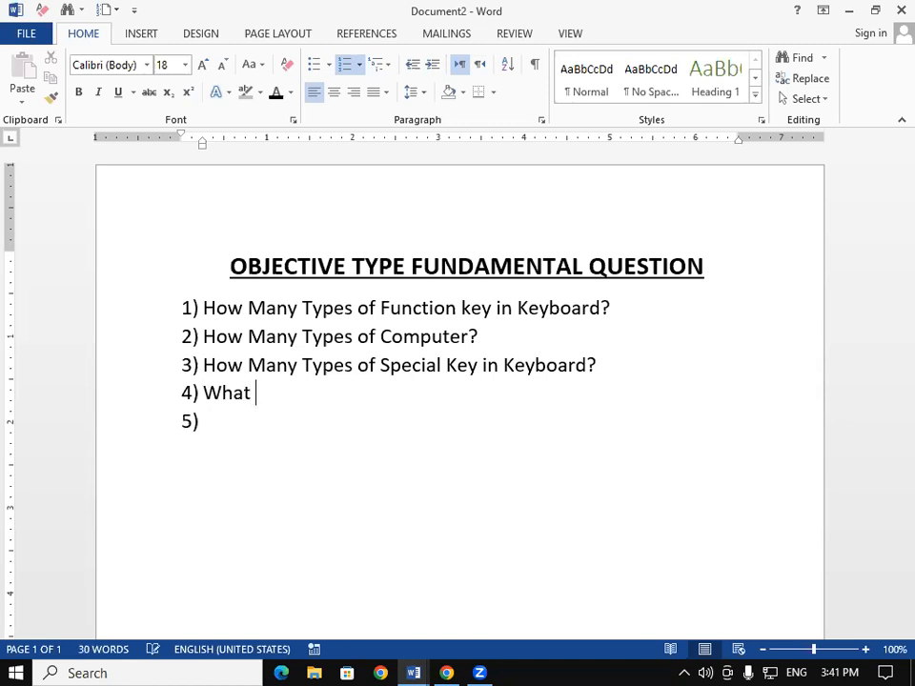
pyautogui.write('is work ')
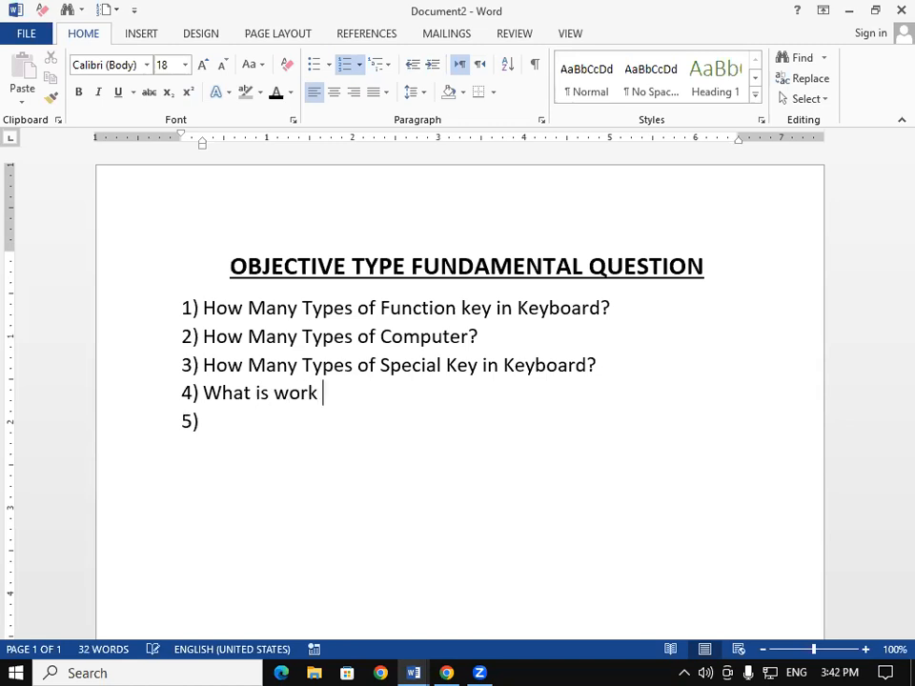
pyautogui.write('of Mouse')
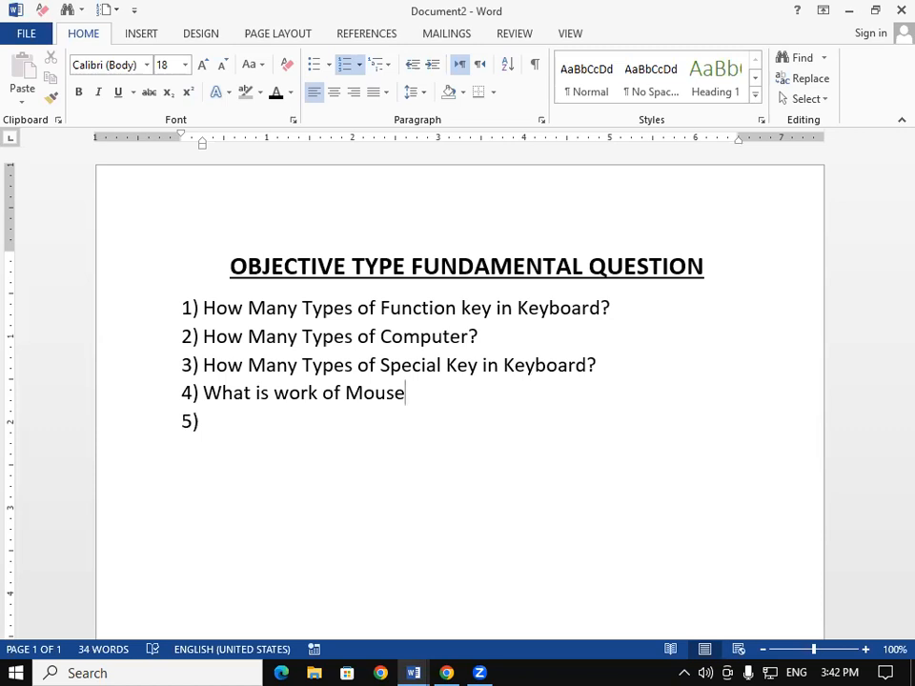
pyautogui.write('?')
# - Enter the fifth question "What is work of Backspace Key?" and start the next item
pyautogui.click(225, 437)
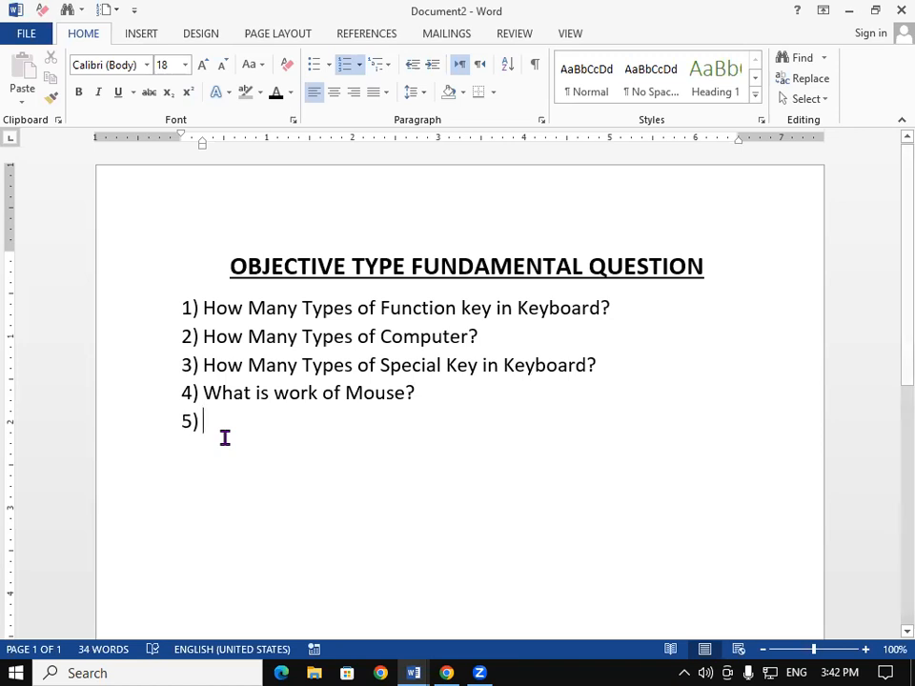
pyautogui.write('What is ')
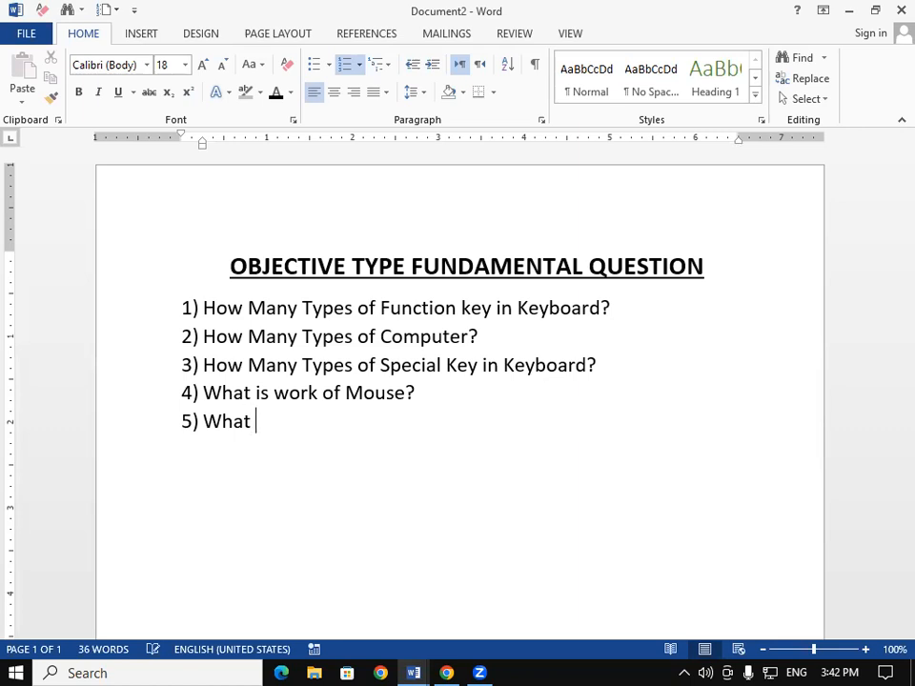
pyautogui.write('work o')
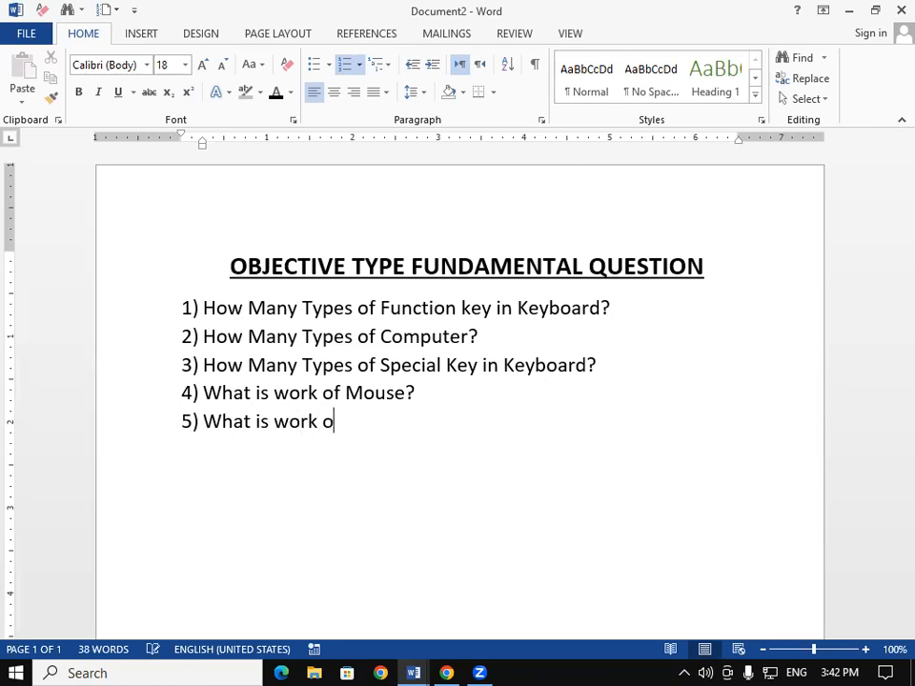
pyautogui.write('f Backspac')
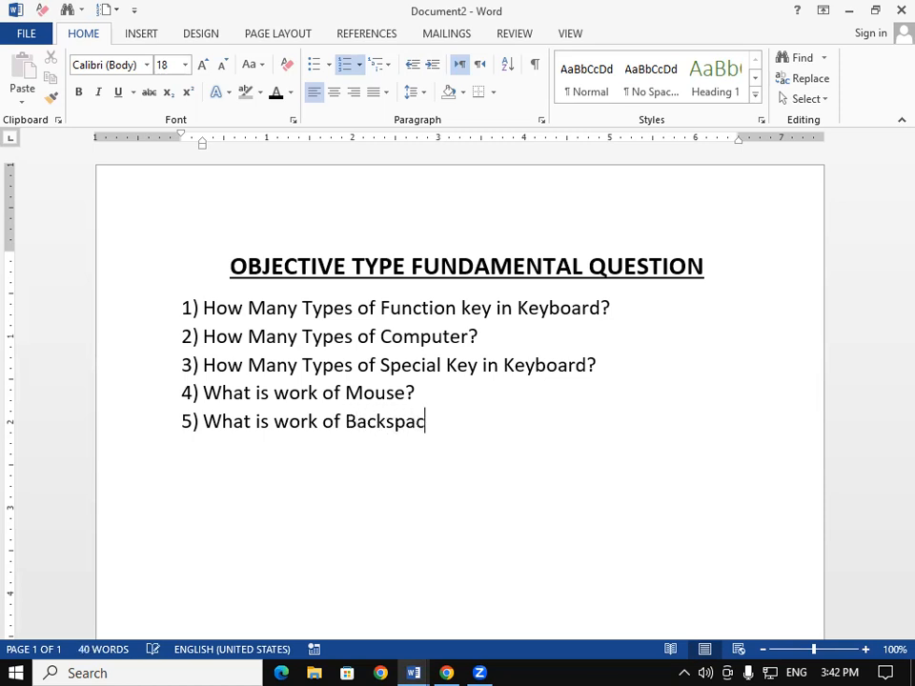
pyautogui.write('e Key?')
pyautogui.press('Return')
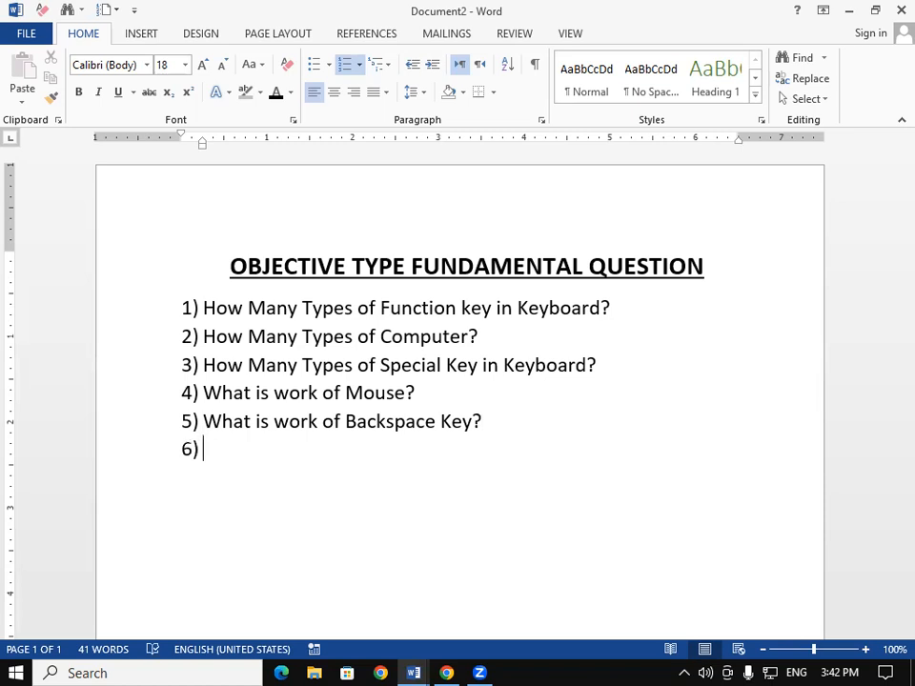
# - Enter the sixth question "How many types of Printer?"
pyautogui.write('How many ')
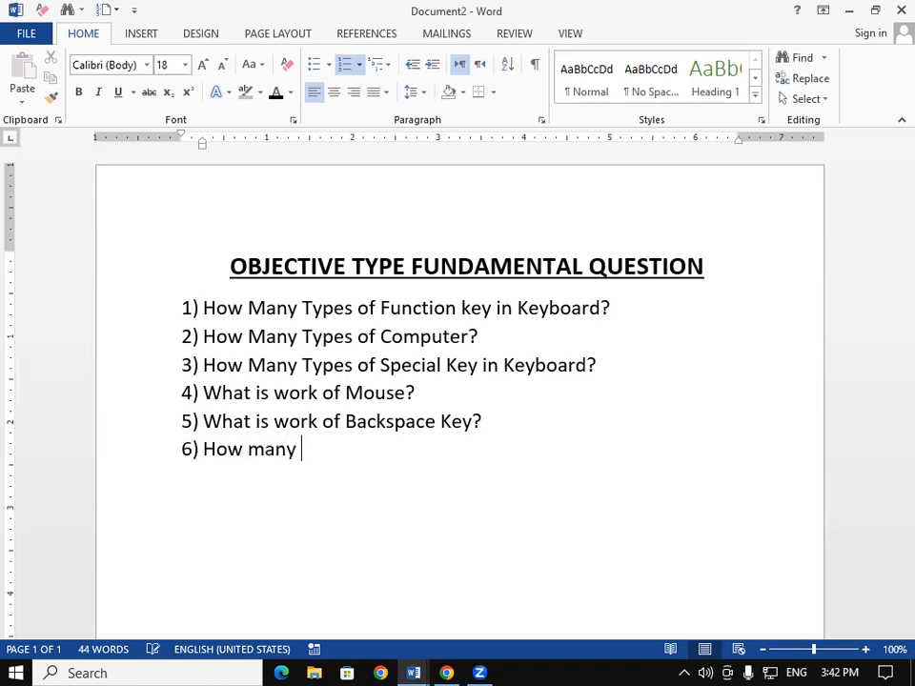
pyautogui.write('types ')
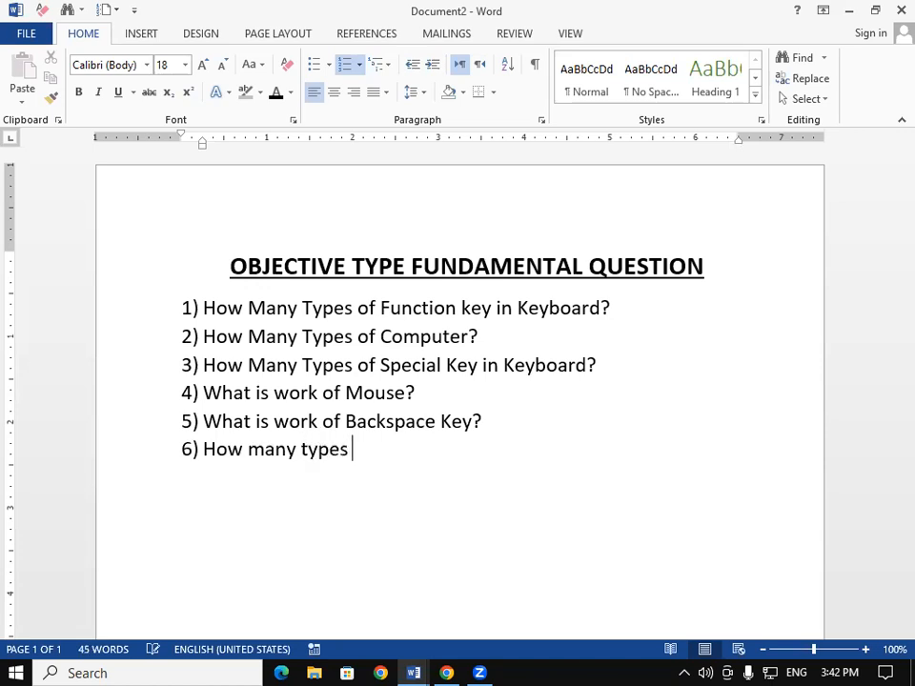
pyautogui.write('of Printer')
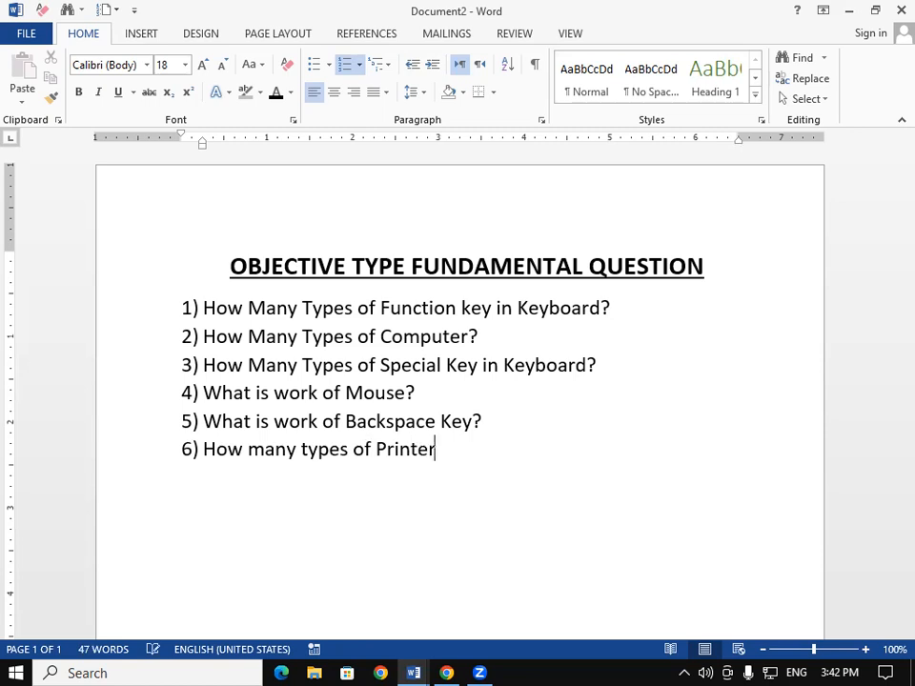
pyautogui.write('?')
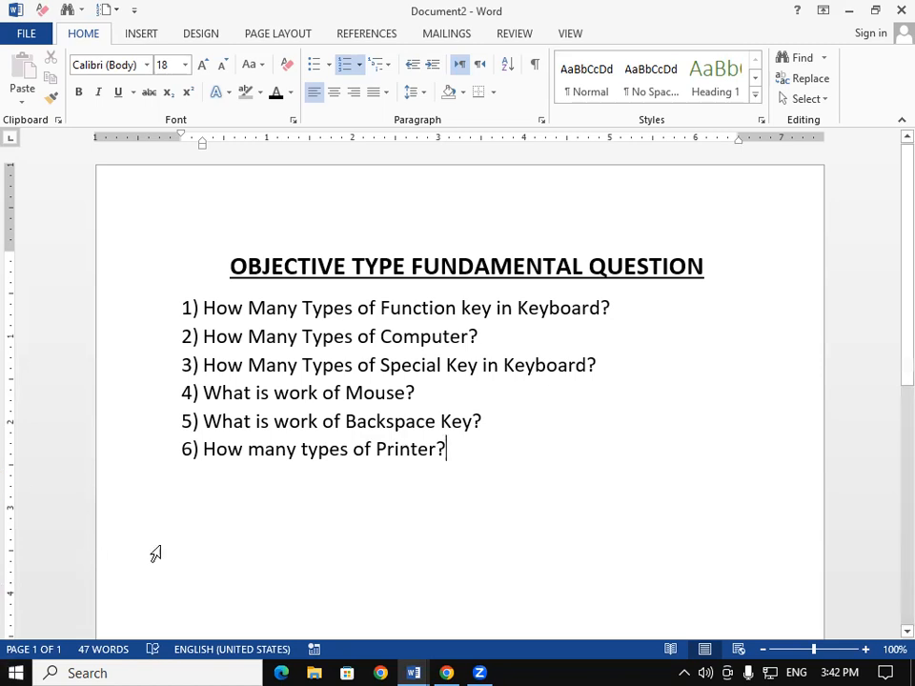
# - Add sub-level answer options 12, 11, 10 and 9 under the first question
pyautogui.click(615, 307)
pyautogui.press('Return')
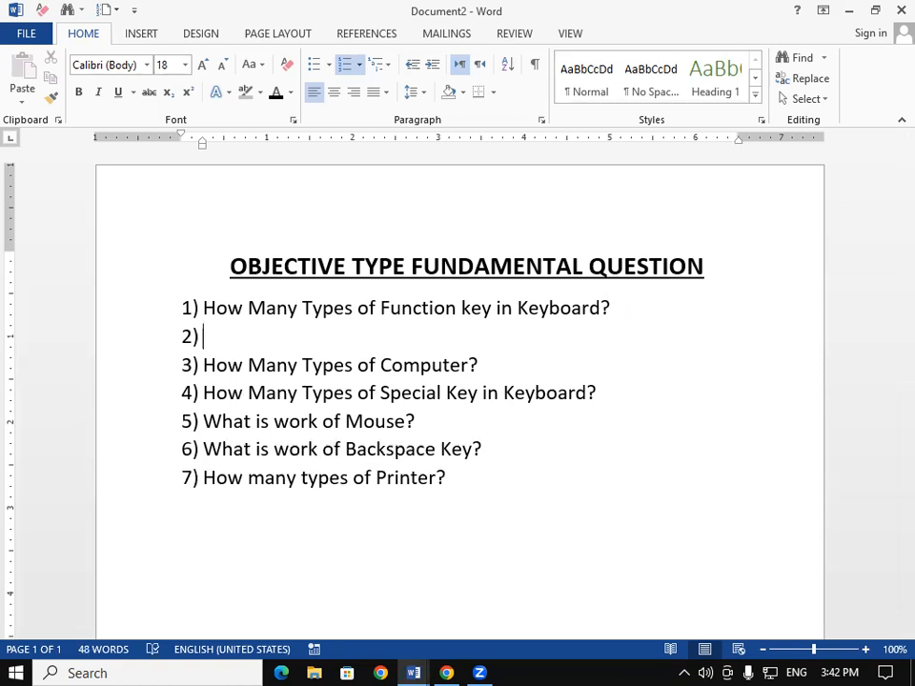
pyautogui.press('Tab')
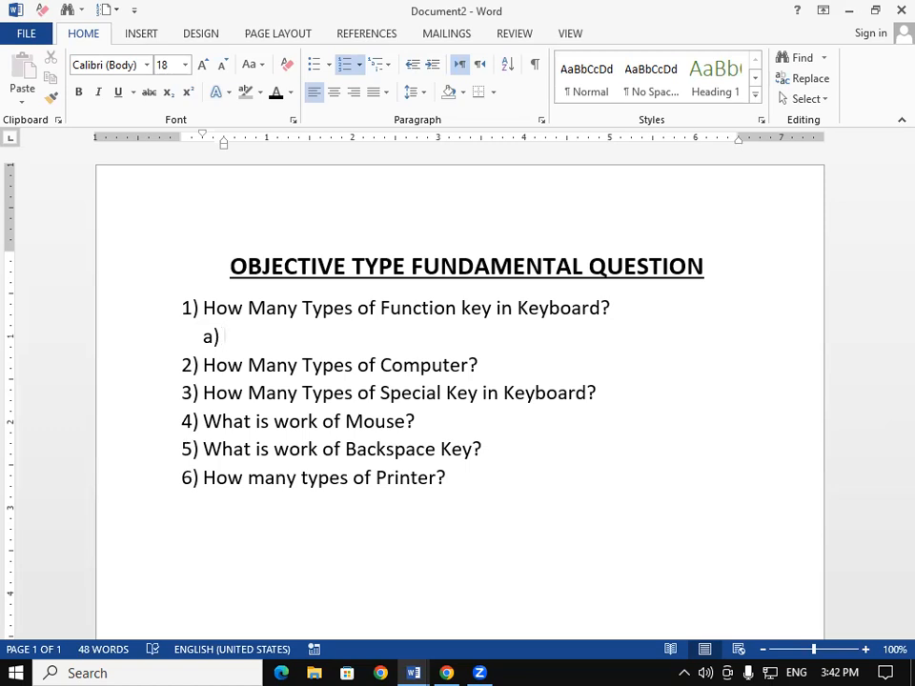
pyautogui.write('12')
pyautogui.press('Return')
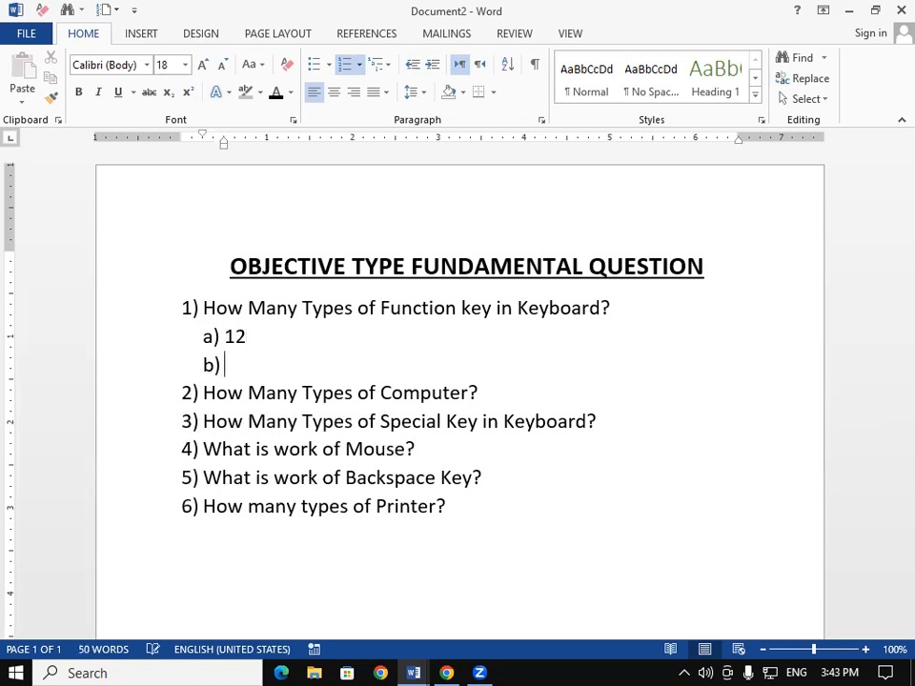
pyautogui.write('11')
pyautogui.press('Return')
pyautogui.write('10')
pyautogui.press('Return')
pyautogui.write('9')
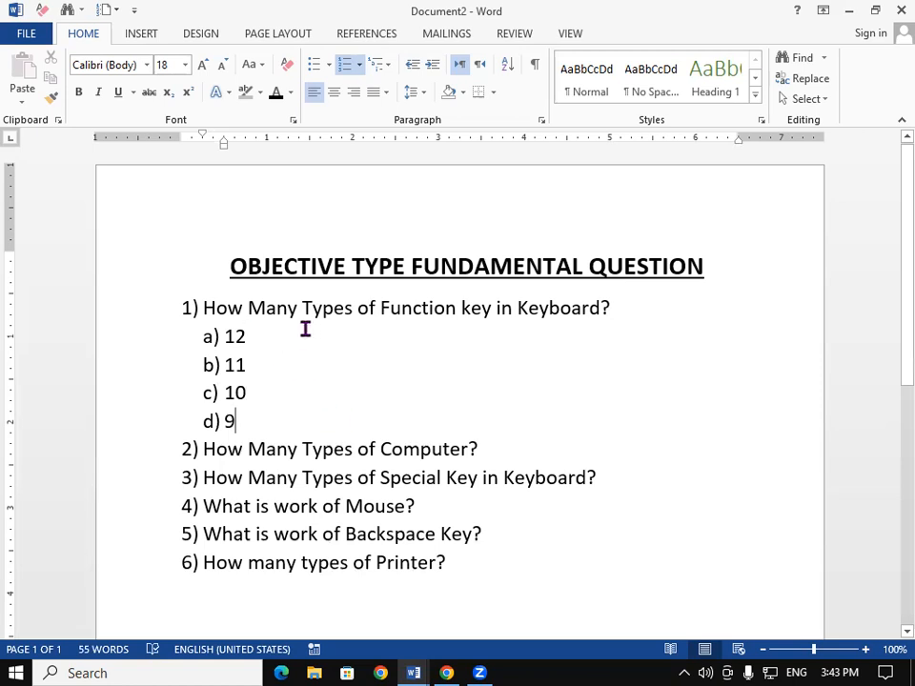
# - Make the first answer option "12" bold and red to mark it as correct
pyautogui.moveTo(245, 338); pyautogui.dragTo(209, 337)
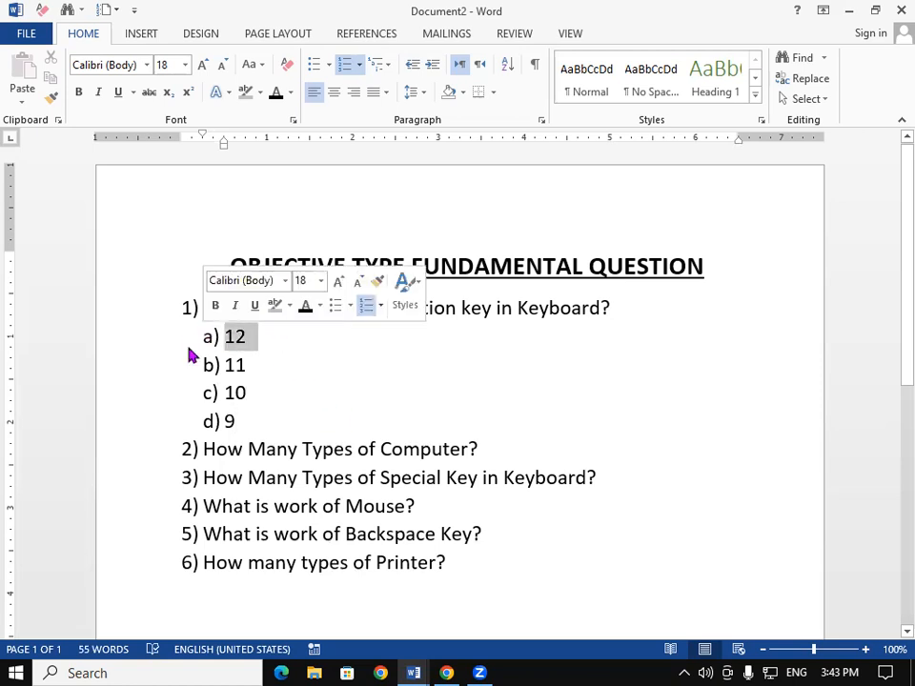
pyautogui.click(78, 93)
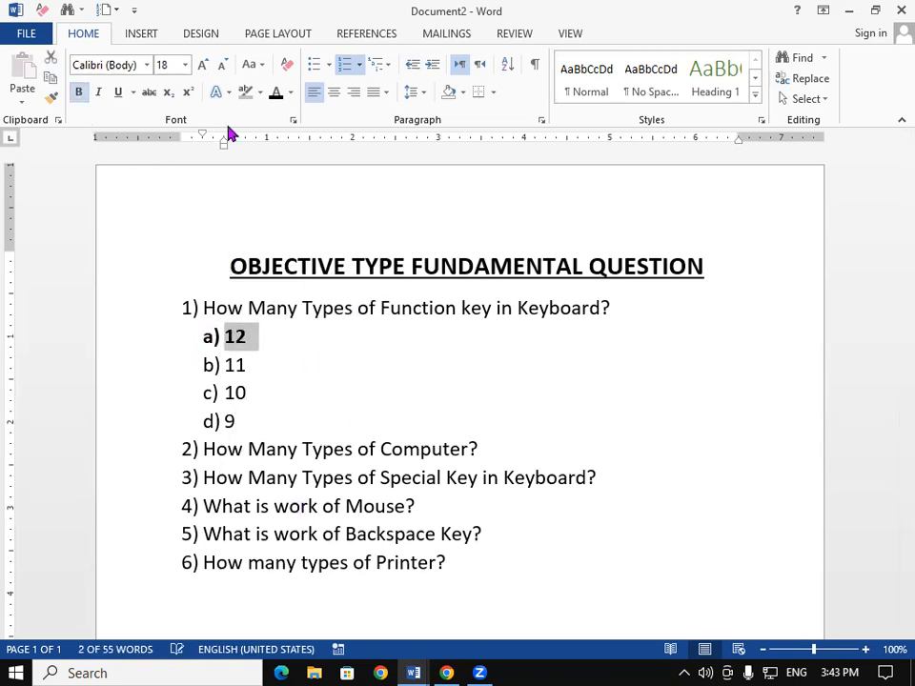
pyautogui.click(291, 94)
pyautogui.click(286, 253)
pyautogui.click(319, 394)
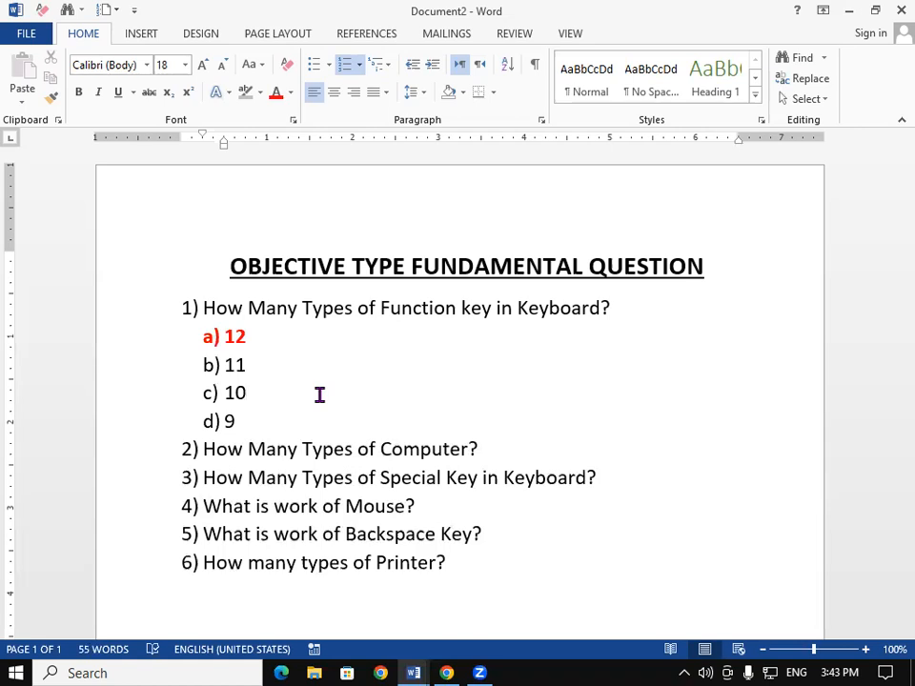
# - Switch to the Document1 subject list and open the Shapes gallery
pyautogui.click(407, 665)
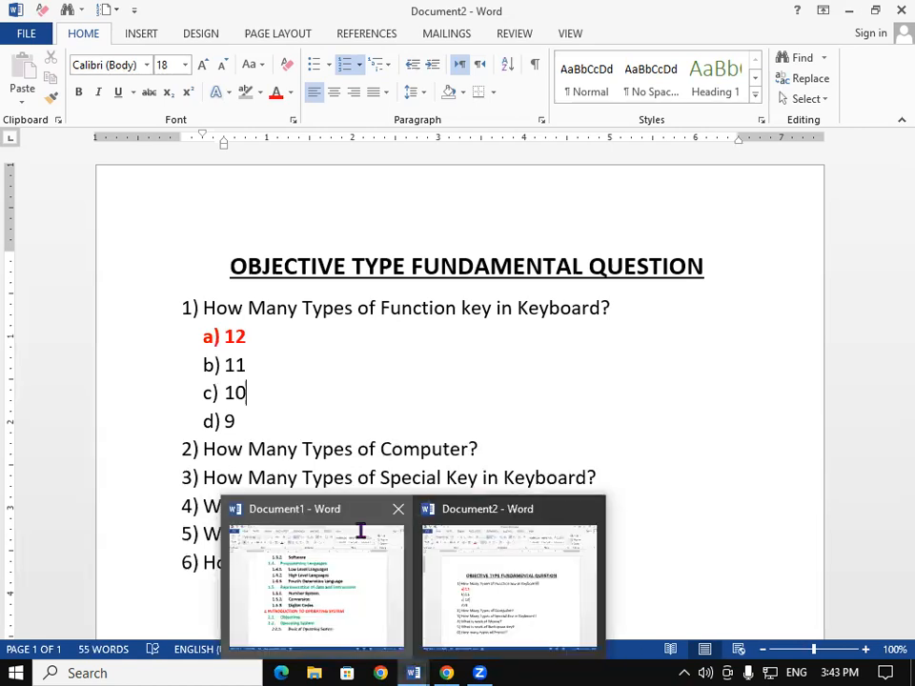
pyautogui.click(361, 531)
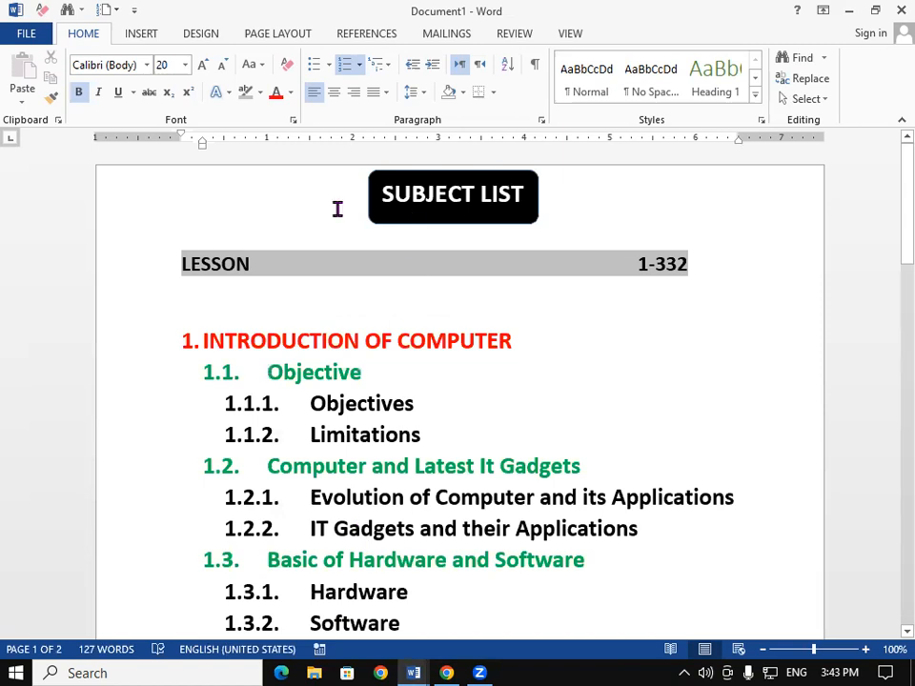
pyautogui.click(143, 34)
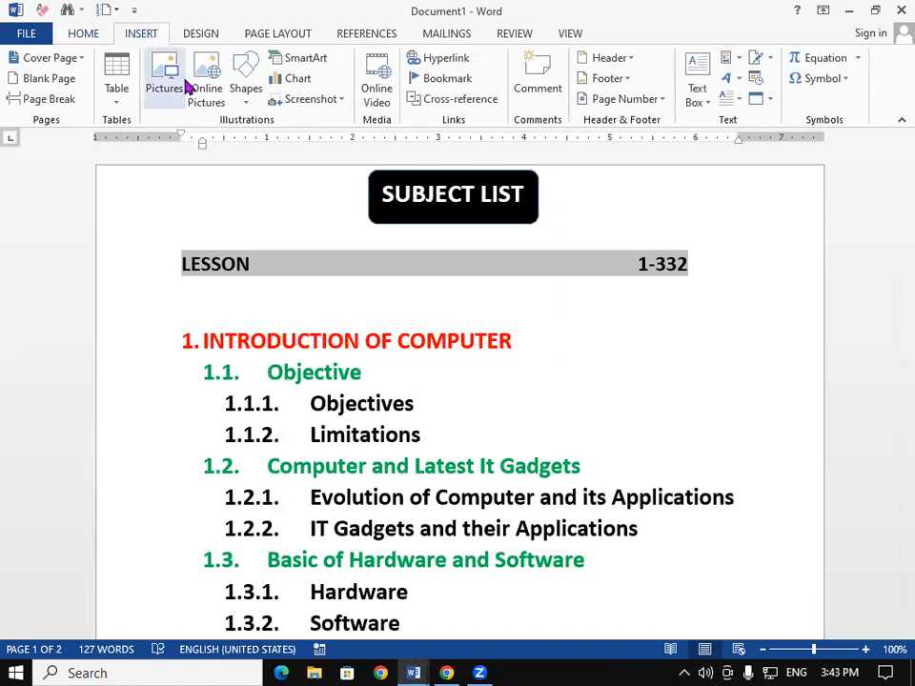
pyautogui.click(246, 90)
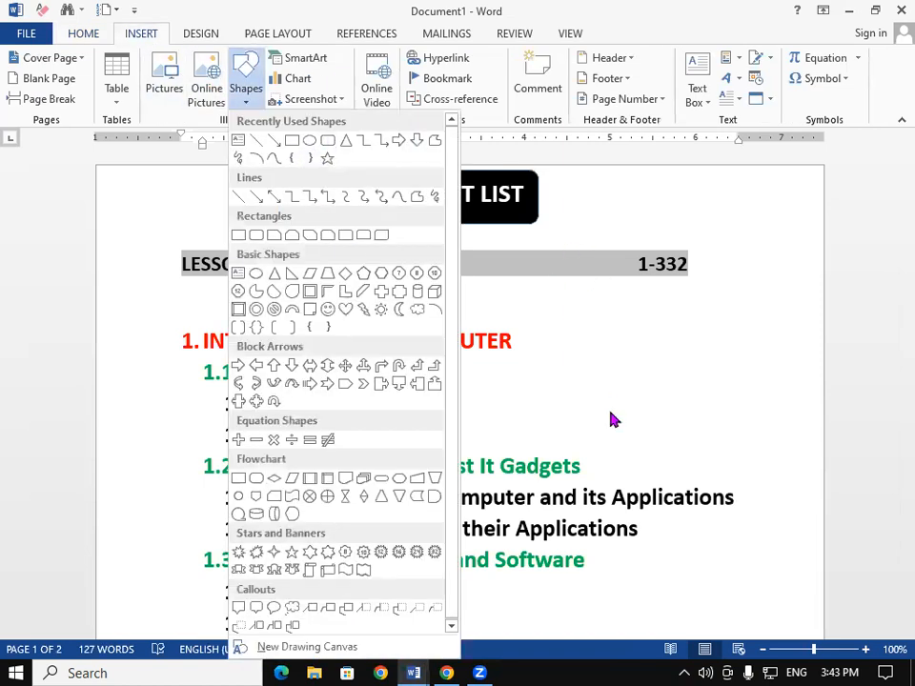
pyautogui.click(582, 384)
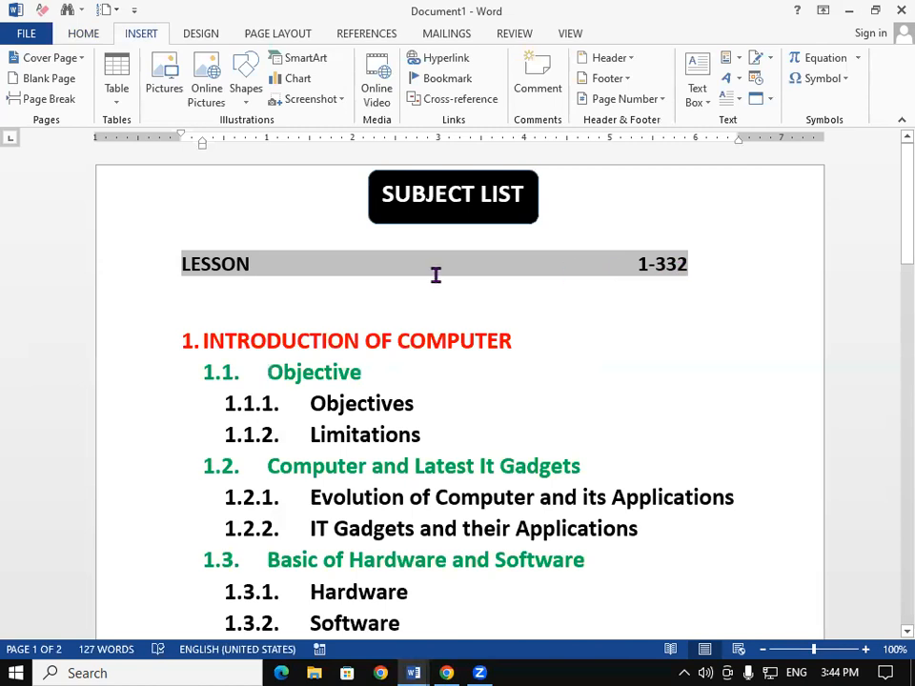
# - Remove the indent before the LESSON line so it stretches to the right margin
pyautogui.click(614, 276)
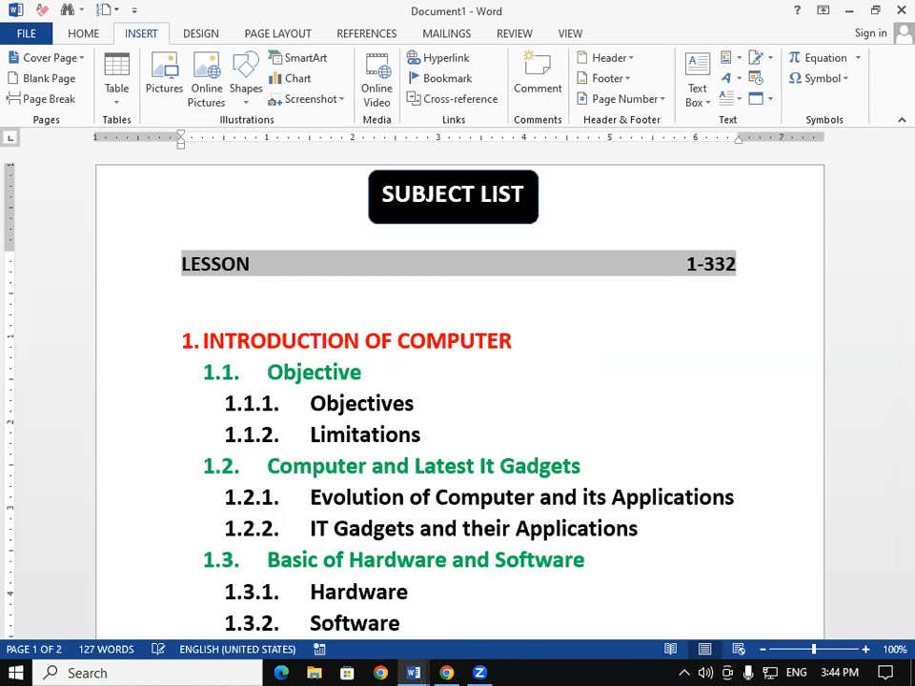
pyautogui.press('BackSpace')
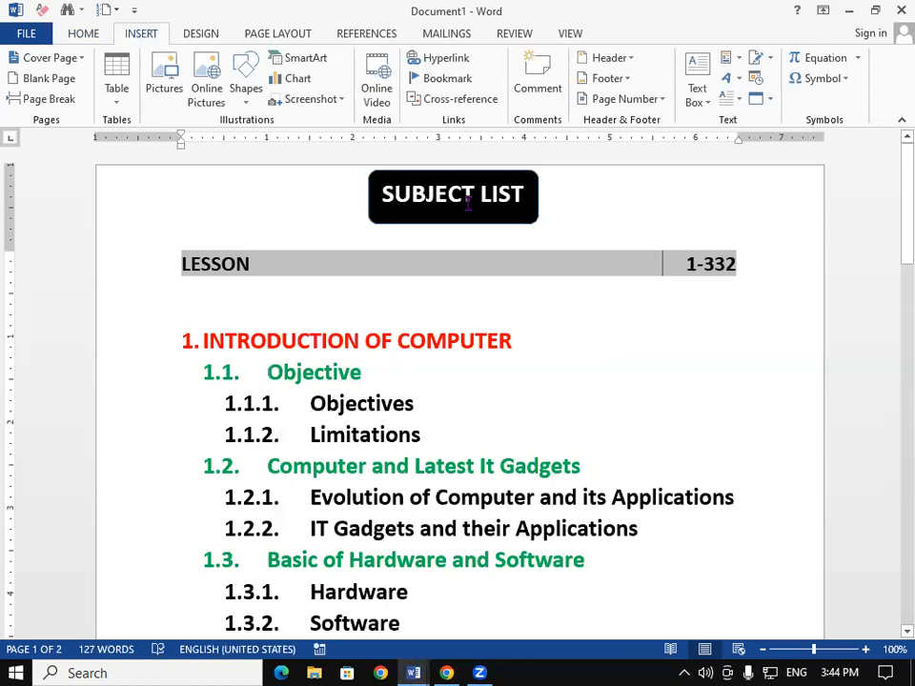
pyautogui.click(456, 666)
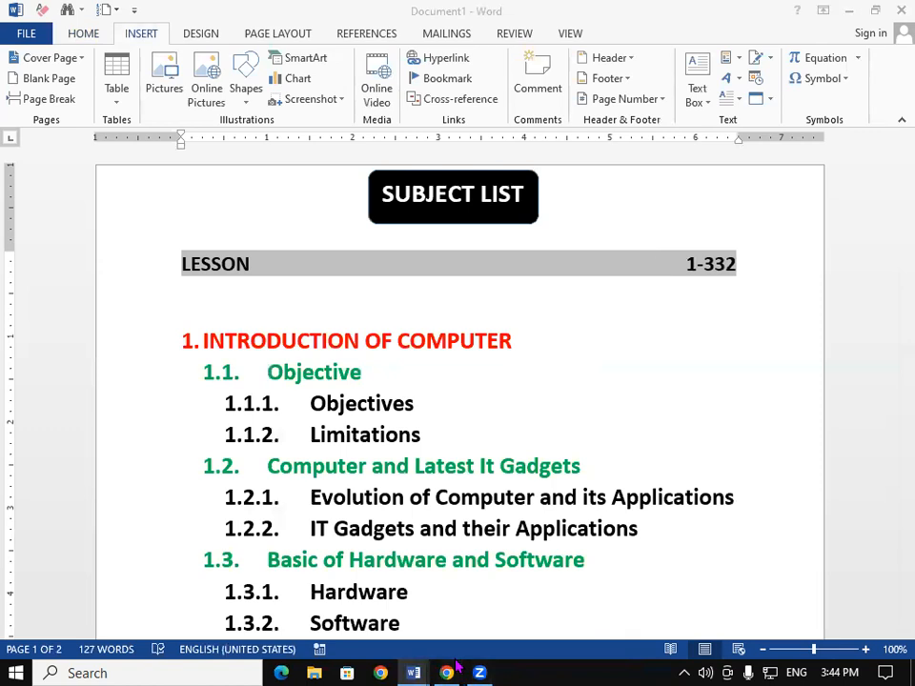